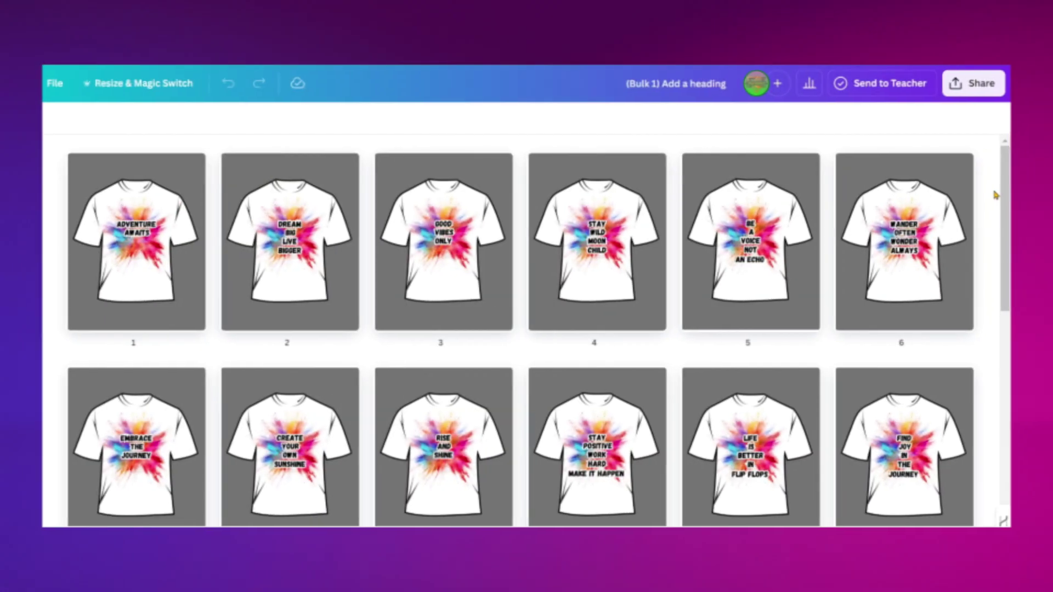
{"action": "scroll", "coordinate": [993, 195], "scroll_direction": "down", "scroll_amount": 3}
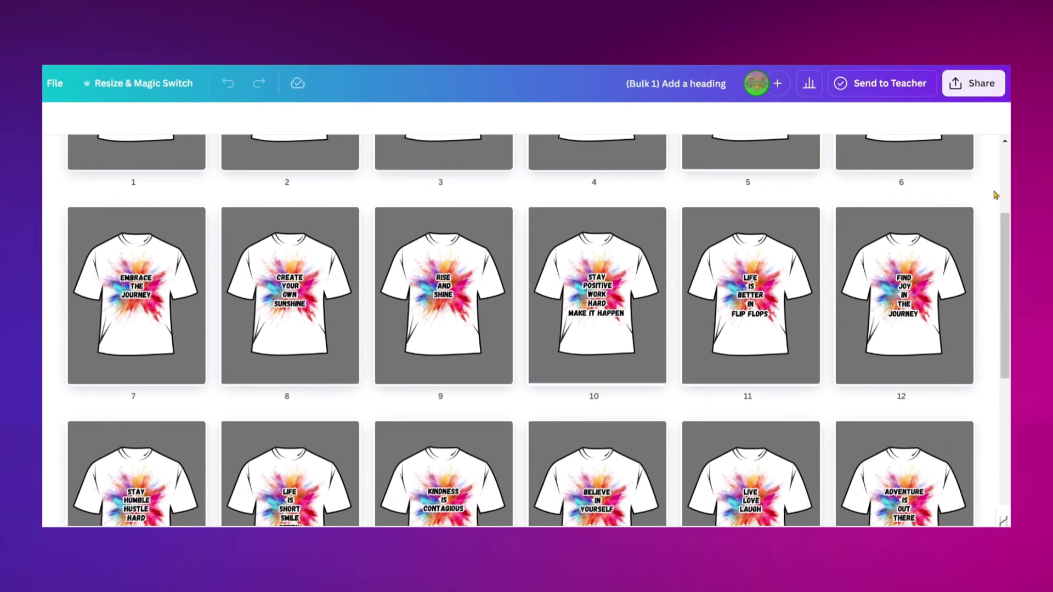
{"action": "scroll", "coordinate": [994, 195], "scroll_direction": "down", "scroll_amount": 4}
{"action": "scroll", "coordinate": [994, 195], "scroll_direction": "up", "scroll_amount": 1}
{"action": "scroll", "coordinate": [993, 195], "scroll_direction": "up", "scroll_amount": 3}
{"action": "scroll", "coordinate": [993, 195], "scroll_direction": "up", "scroll_amount": 2}
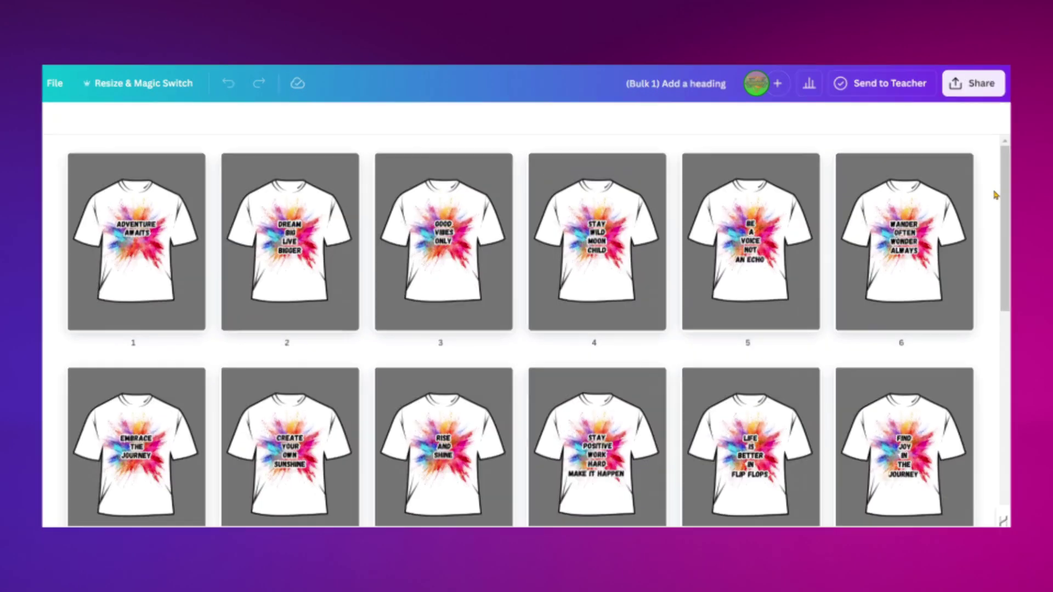
{"action": "scroll", "coordinate": [1004, 202], "scroll_direction": "down", "scroll_amount": 2}
{"action": "scroll", "coordinate": [1003, 202], "scroll_direction": "down", "scroll_amount": 2}
{"action": "scroll", "coordinate": [1004, 201], "scroll_direction": "up", "scroll_amount": 4}
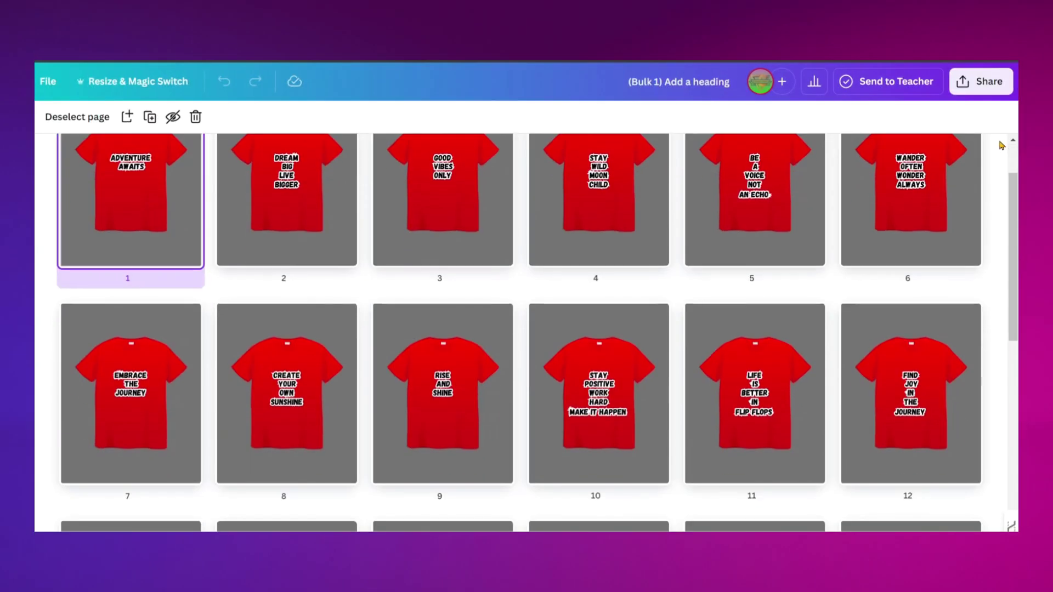
{"action": "scroll", "coordinate": [1001, 147], "scroll_direction": "down", "scroll_amount": 3}
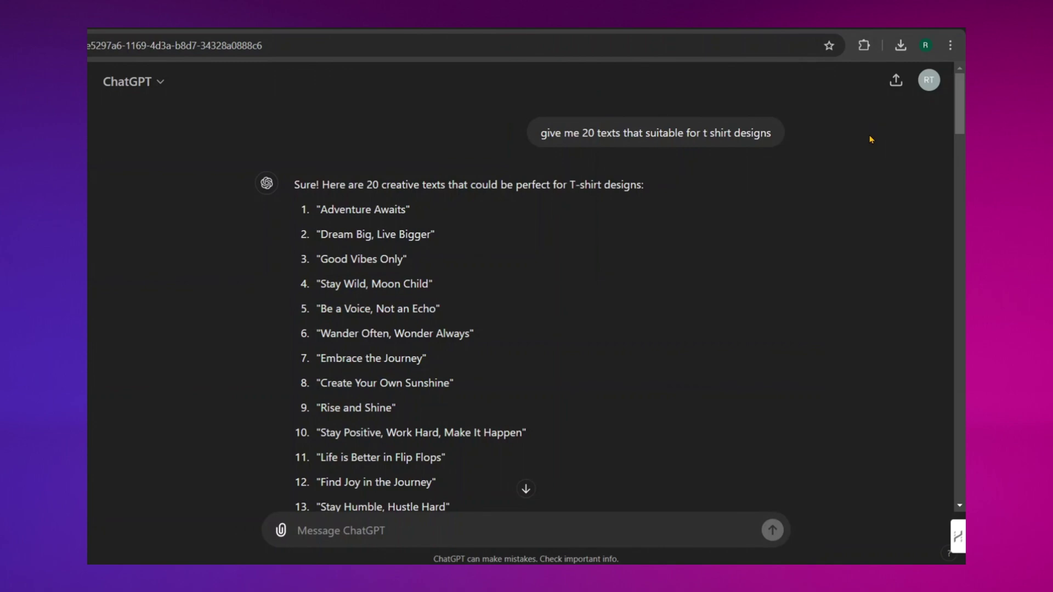
{"action": "scroll", "coordinate": [871, 138], "scroll_direction": "down", "scroll_amount": 1}
{"action": "scroll", "coordinate": [870, 139], "scroll_direction": "down", "scroll_amount": 1}
{"action": "scroll", "coordinate": [871, 139], "scroll_direction": "down", "scroll_amount": 1}
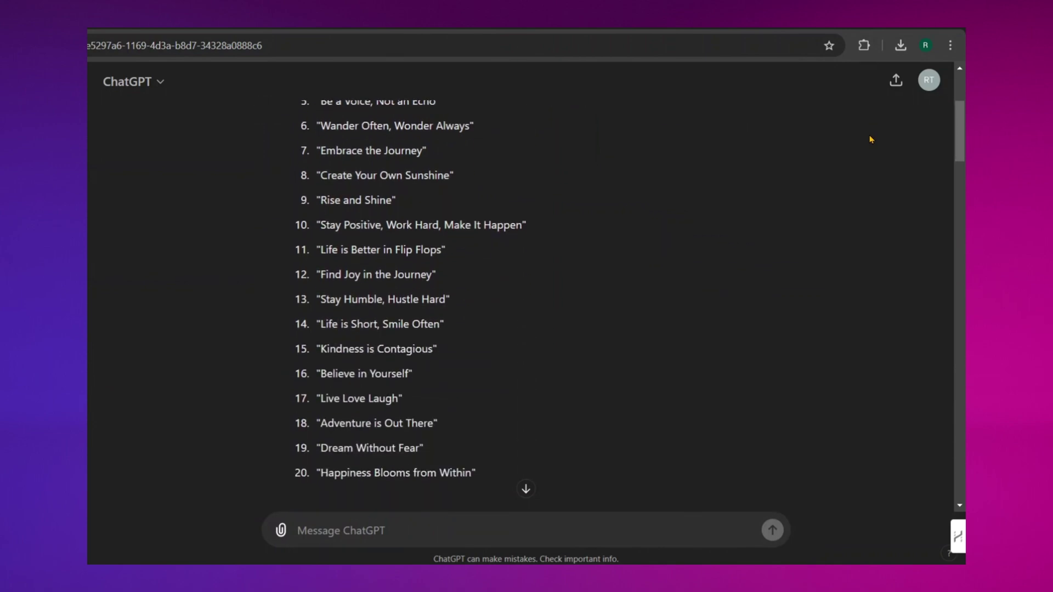
{"action": "scroll", "coordinate": [870, 139], "scroll_direction": "down", "scroll_amount": 2}
{"action": "scroll", "coordinate": [870, 139], "scroll_direction": "down", "scroll_amount": 2}
{"action": "scroll", "coordinate": [870, 139], "scroll_direction": "down", "scroll_amount": 1}
{"action": "scroll", "coordinate": [870, 139], "scroll_direction": "down", "scroll_amount": 1}
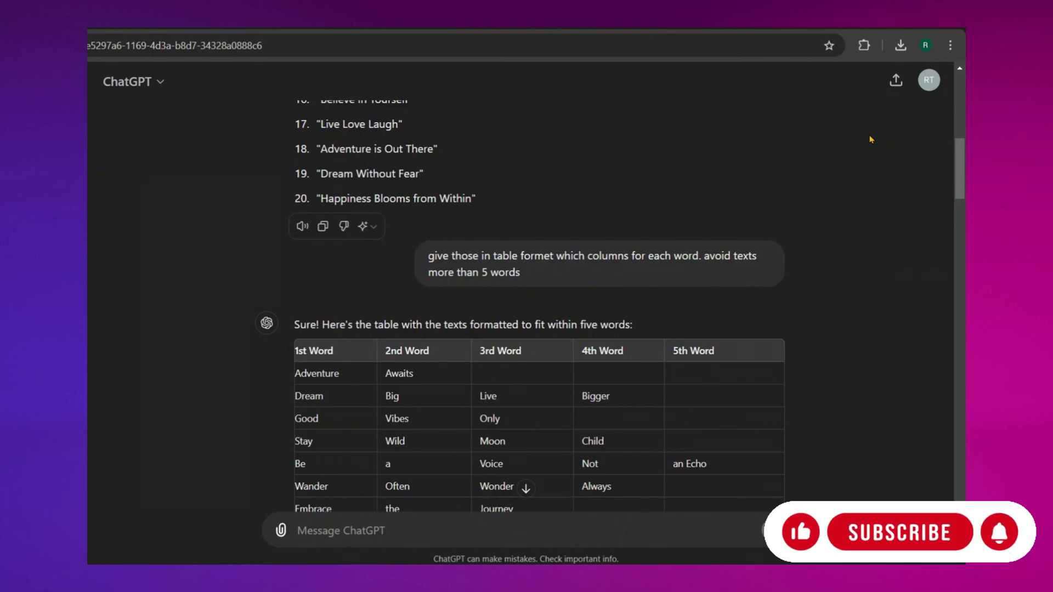
{"action": "scroll", "coordinate": [870, 139], "scroll_direction": "down", "scroll_amount": 1}
{"action": "scroll", "coordinate": [870, 140], "scroll_direction": "down", "scroll_amount": 1}
{"action": "scroll", "coordinate": [870, 139], "scroll_direction": "down", "scroll_amount": 1}
{"action": "scroll", "coordinate": [871, 139], "scroll_direction": "down", "scroll_amount": 1}
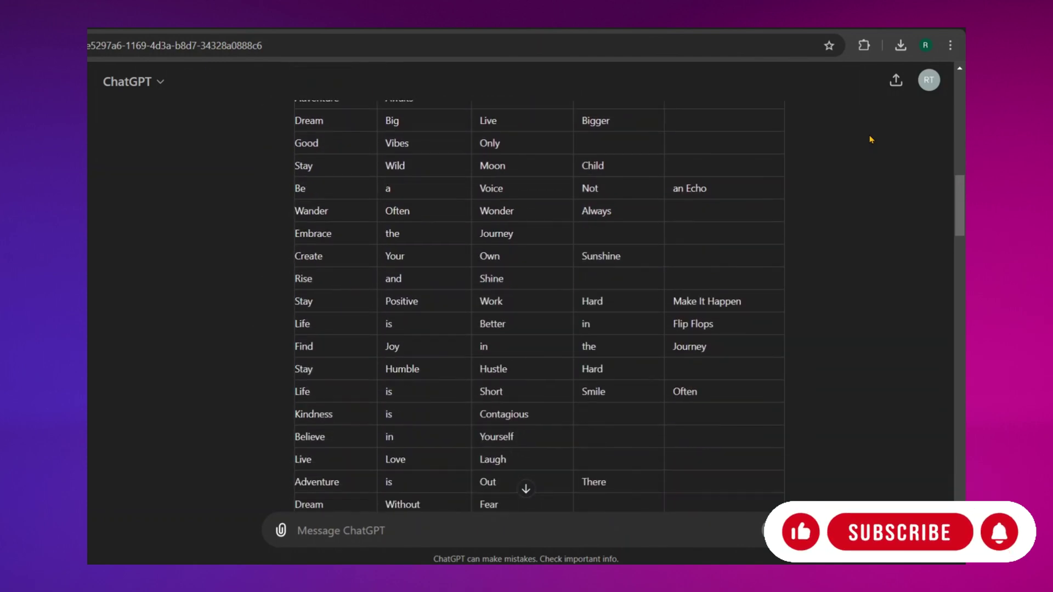
{"action": "scroll", "coordinate": [870, 139], "scroll_direction": "down", "scroll_amount": 1}
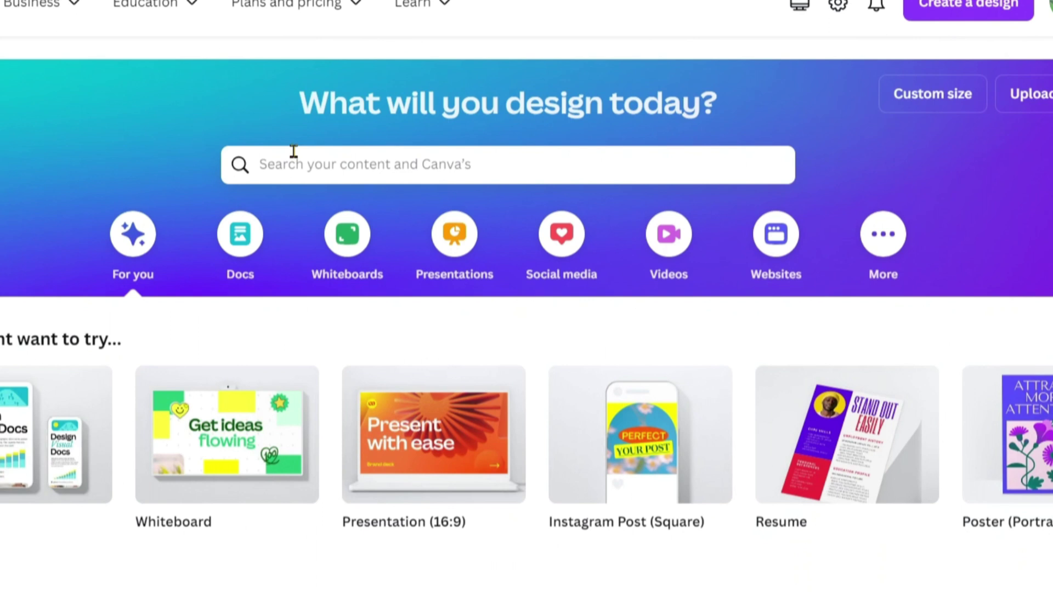
Create a blank 14×18 in T-shirt design from a 't shirt' template search
{"action": "left_click", "coordinate": [294, 170]}
{"action": "type", "text": "t s"}
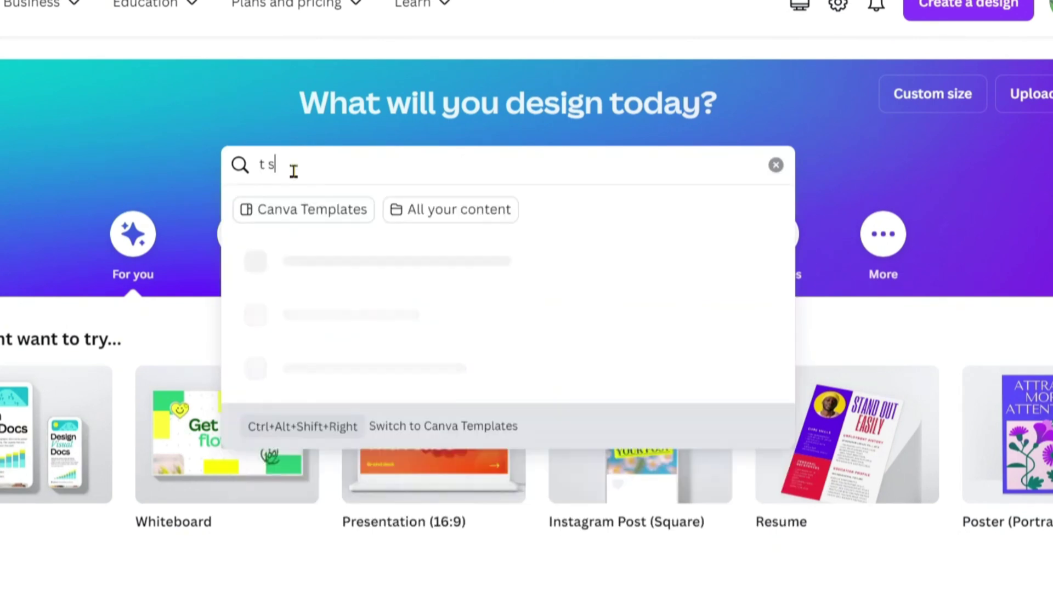
{"action": "type", "text": "hirt"}
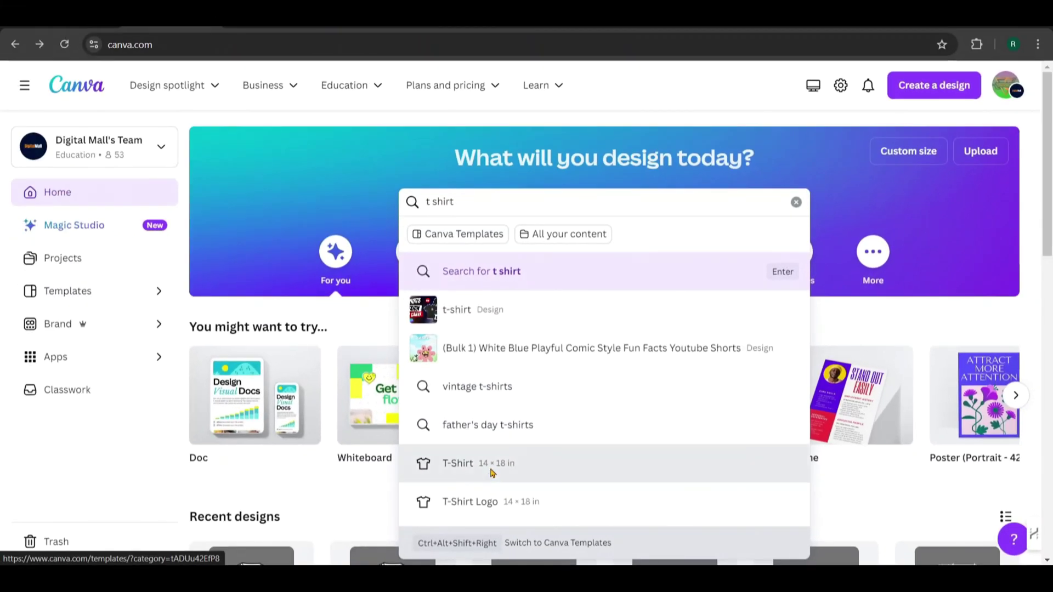
{"action": "left_click", "coordinate": [298, 543]}
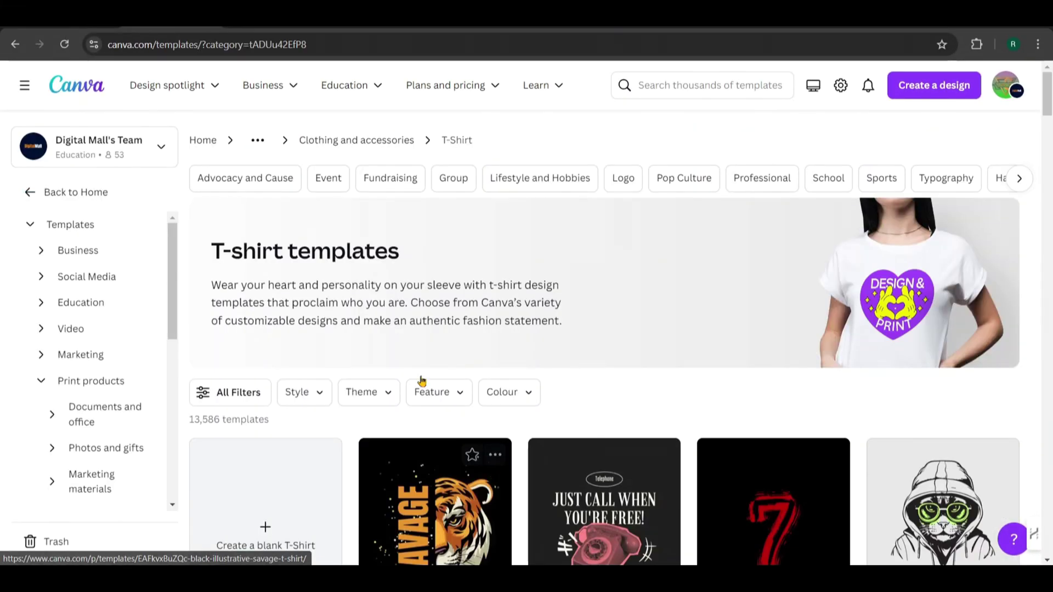
{"action": "scroll", "coordinate": [421, 381], "scroll_direction": "down", "scroll_amount": 1}
{"action": "scroll", "coordinate": [422, 370], "scroll_direction": "down", "scroll_amount": 2}
{"action": "scroll", "coordinate": [422, 354], "scroll_direction": "down", "scroll_amount": 3}
{"action": "scroll", "coordinate": [422, 335], "scroll_direction": "down", "scroll_amount": 2}
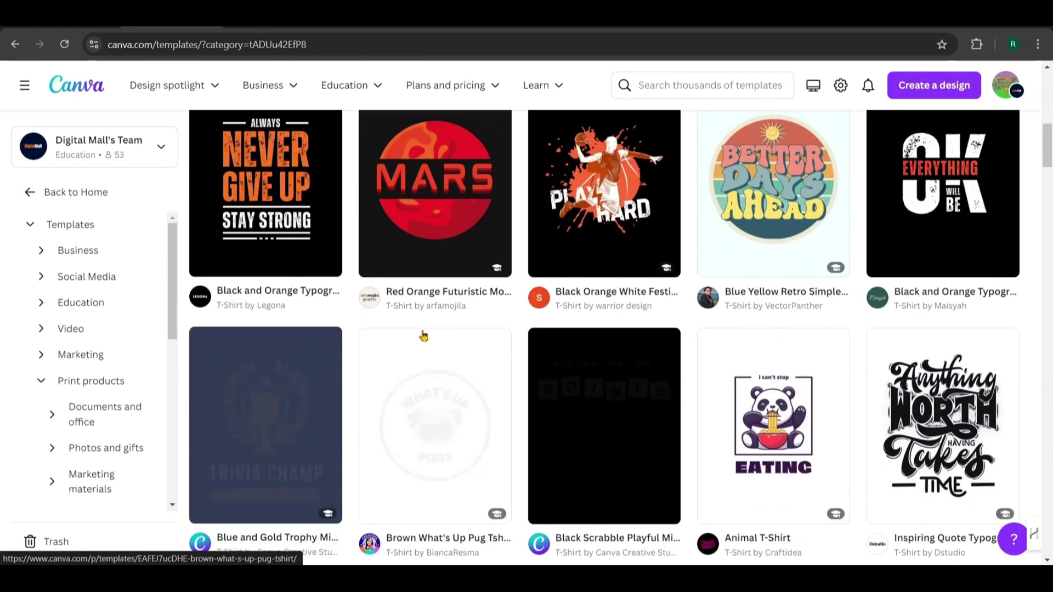
{"action": "scroll", "coordinate": [423, 337], "scroll_direction": "up", "scroll_amount": 5}
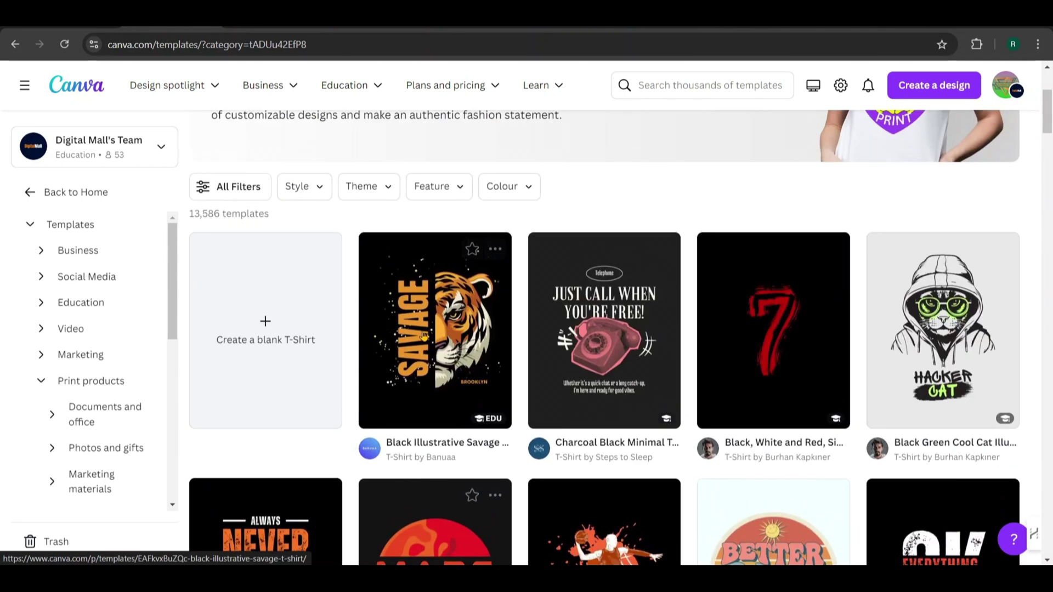
{"action": "left_click", "coordinate": [265, 325]}
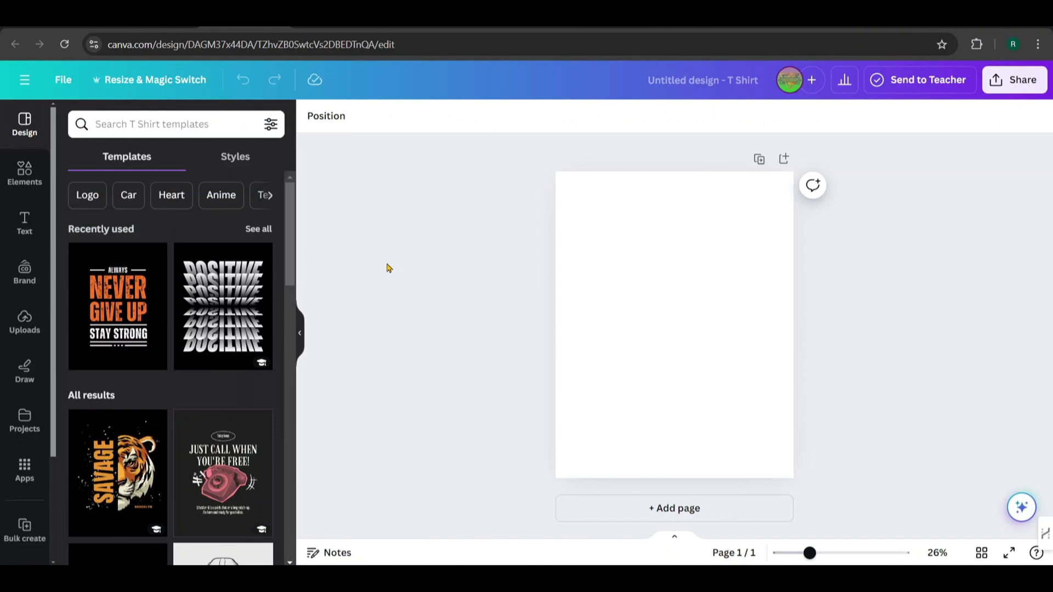
{"action": "scroll", "coordinate": [258, 334], "scroll_direction": "down", "scroll_amount": 2}
{"action": "scroll", "coordinate": [258, 334], "scroll_direction": "down", "scroll_amount": 1}
{"action": "scroll", "coordinate": [257, 334], "scroll_direction": "down", "scroll_amount": 2}
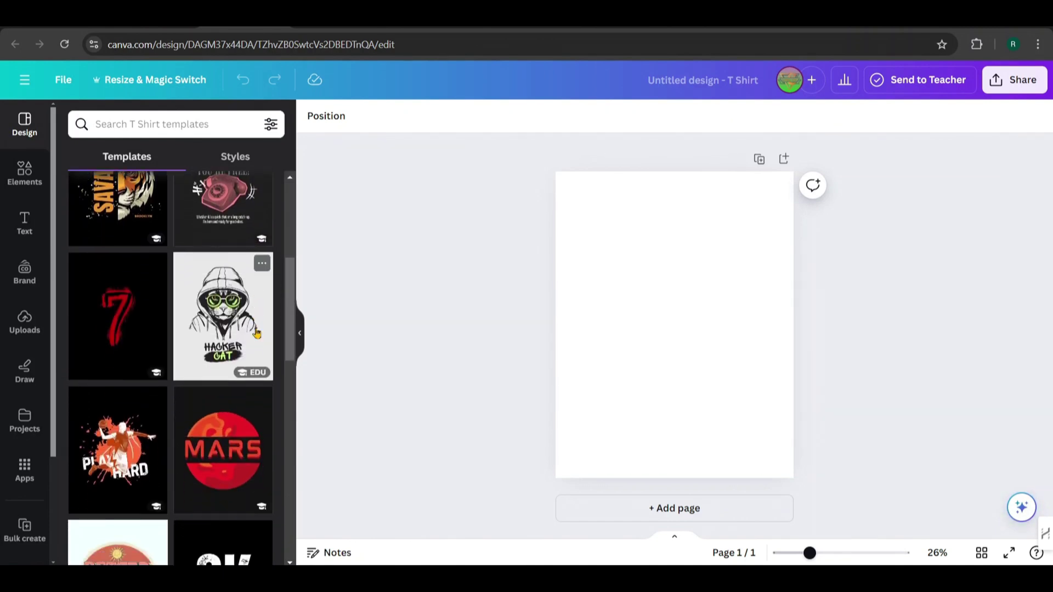
{"action": "scroll", "coordinate": [257, 333], "scroll_direction": "down", "scroll_amount": 1}
Bring up the Text options from Elements in the left sidebar
{"action": "left_click", "coordinate": [25, 175]}
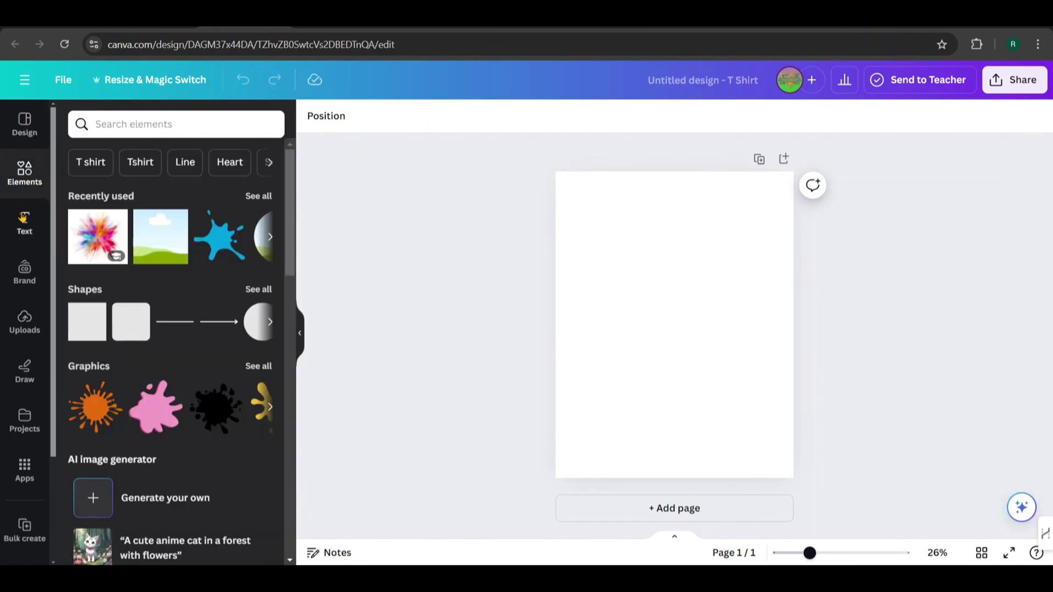
{"action": "left_click", "coordinate": [27, 207]}
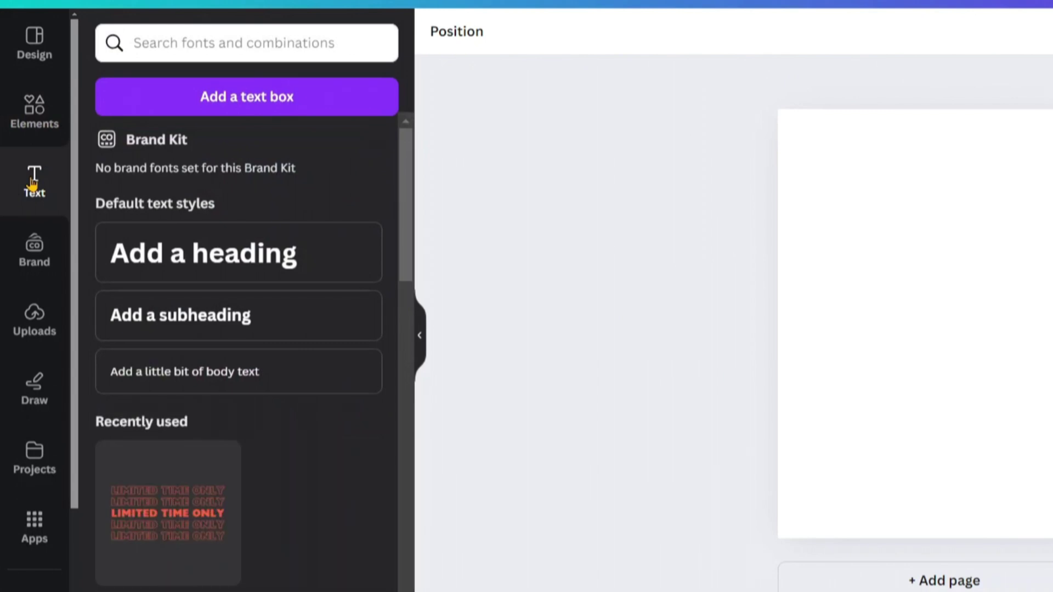
Add five 'Add a heading' text boxes and arrange them into an evenly spaced stack
{"action": "left_click", "coordinate": [185, 254]}
{"action": "left_click", "coordinate": [132, 275]}
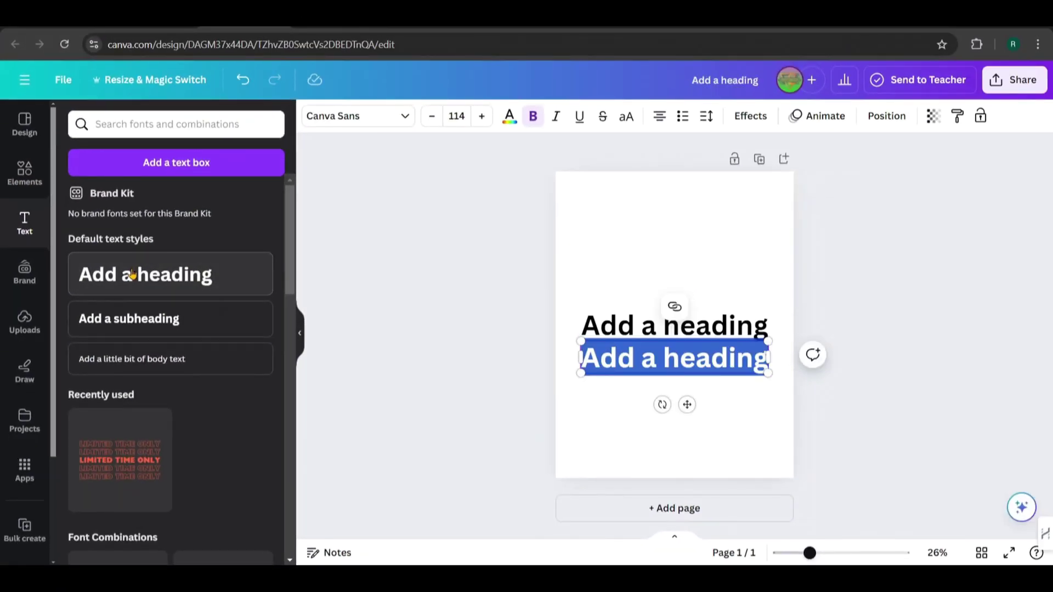
{"action": "left_click", "coordinate": [132, 275]}
{"action": "left_click", "coordinate": [132, 275]}
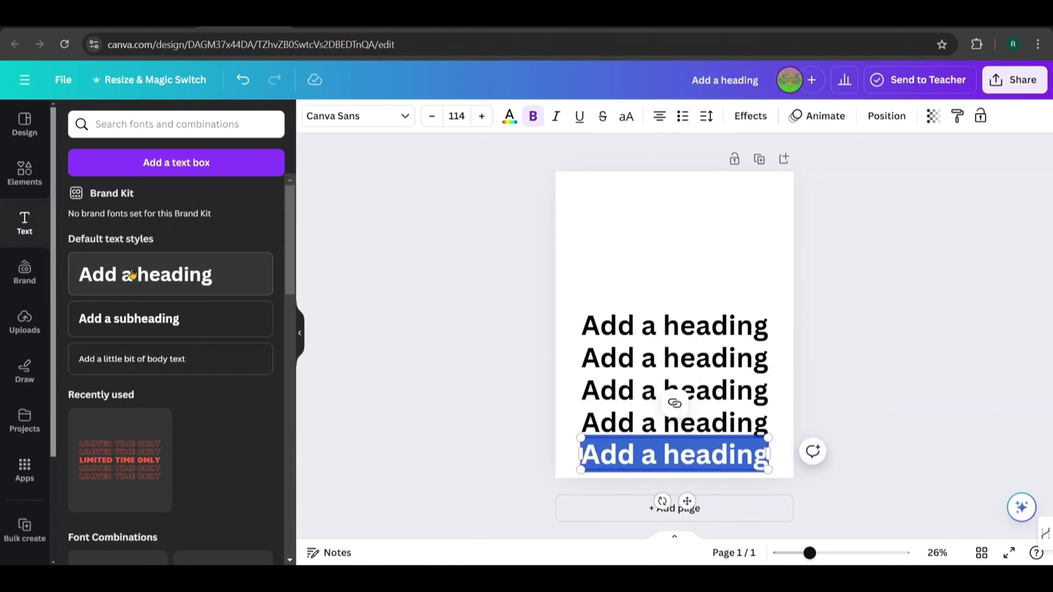
{"action": "left_click_drag", "start_coordinate": [609, 329], "coordinate": [607, 228]}
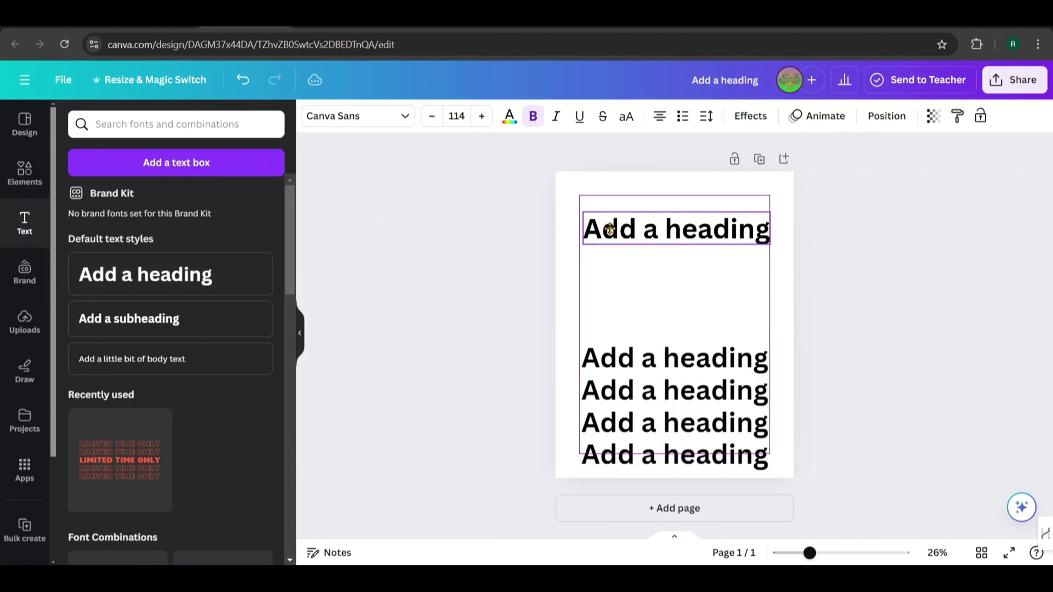
{"action": "left_click_drag", "start_coordinate": [609, 358], "coordinate": [609, 261]}
{"action": "left_click_drag", "start_coordinate": [608, 390], "coordinate": [609, 293]}
{"action": "left_click_drag", "start_coordinate": [609, 422], "coordinate": [608, 325]}
{"action": "left_click_drag", "start_coordinate": [609, 454], "coordinate": [614, 367]}
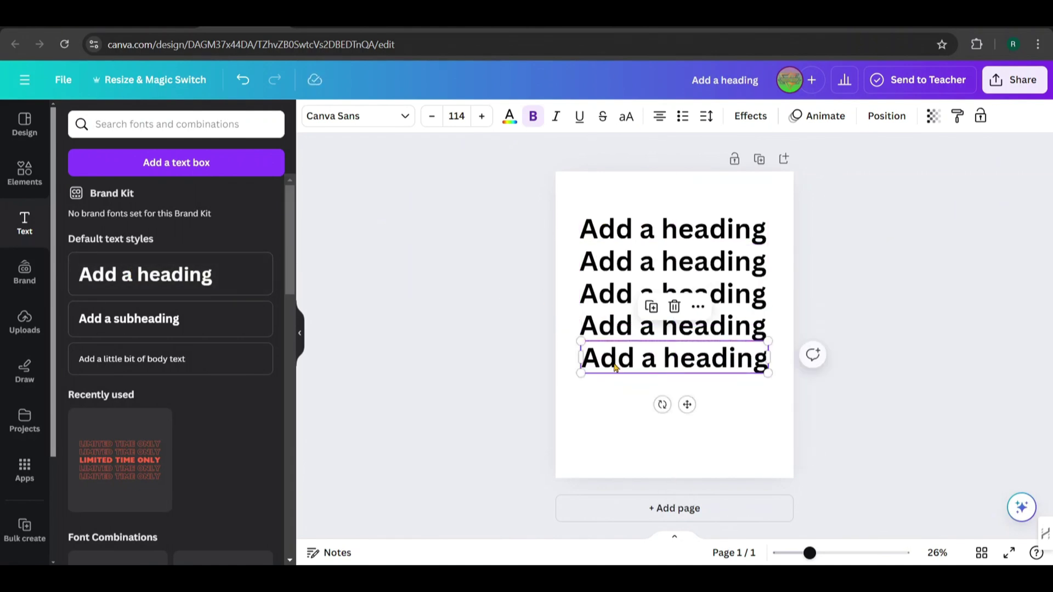
Append numbers to the top three headings, widening the second to fit one line
{"action": "double_click", "coordinate": [766, 235]}
{"action": "left_click", "coordinate": [756, 232]}
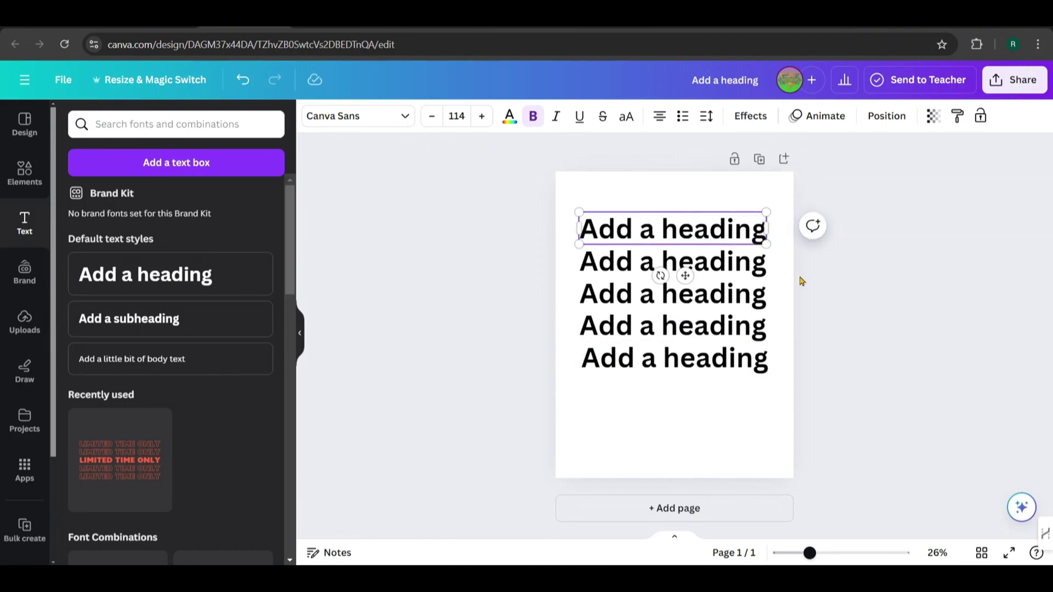
{"action": "type", "text": "1"}
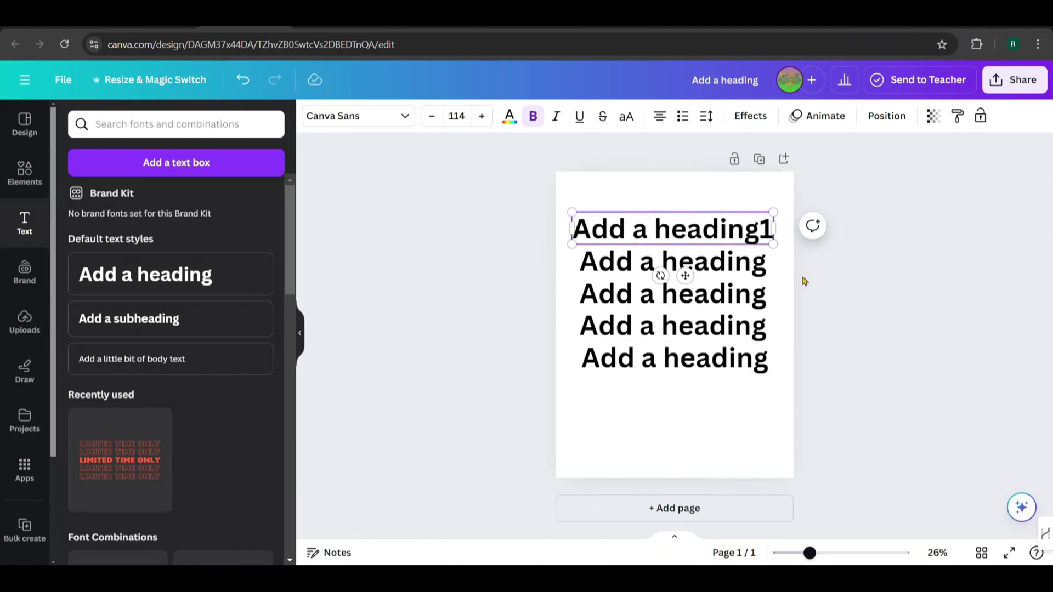
{"action": "left_click", "coordinate": [764, 277]}
{"action": "double_click", "coordinate": [765, 267]}
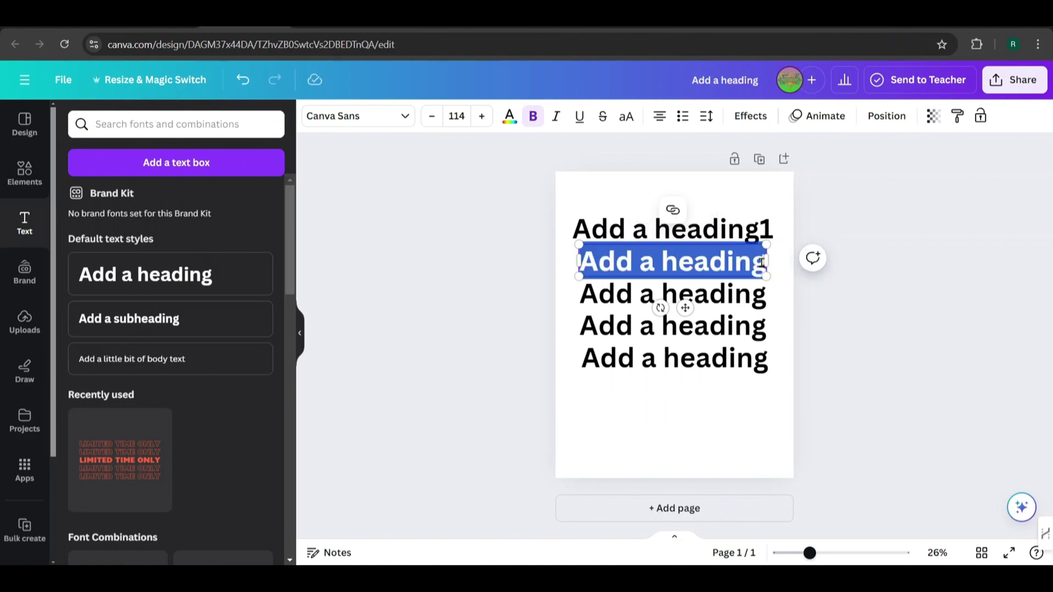
{"action": "left_click", "coordinate": [762, 265]}
{"action": "type", "text": "2"}
{"action": "mouse_move", "coordinate": [765, 284]}
{"action": "left_mouse_down"}
{"action": "mouse_move", "coordinate": [782, 275]}
{"action": "mouse_move", "coordinate": [776, 293]}
{"action": "left_mouse_up"}
{"action": "left_click", "coordinate": [682, 300]}
{"action": "double_click", "coordinate": [774, 298]}
{"action": "left_click", "coordinate": [774, 298]}
{"action": "type", "text": "3"}
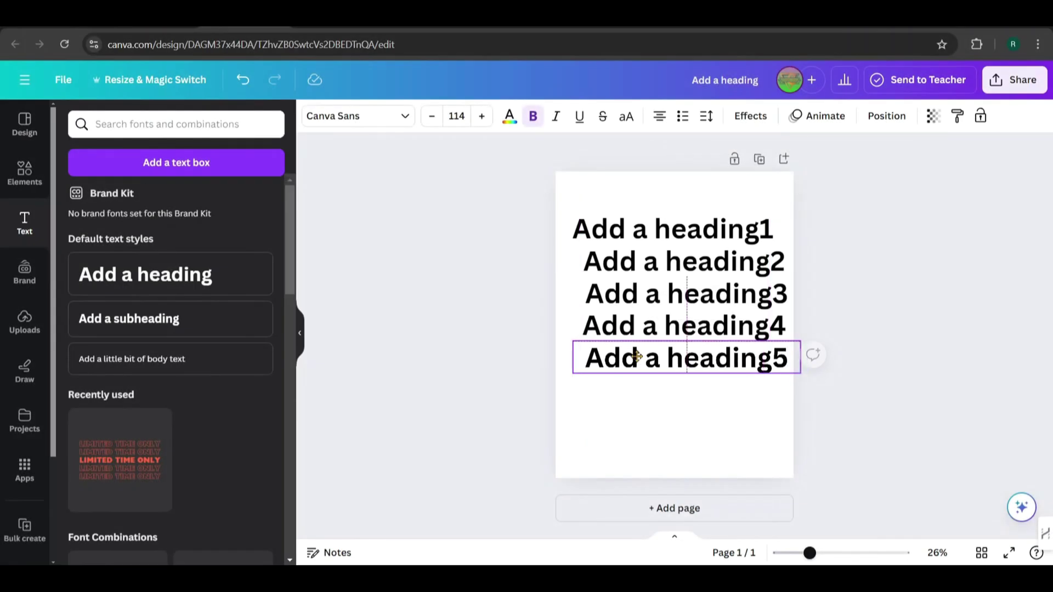
Line up Add a heading5 and centre the fourth heading on the page
{"action": "left_click_drag", "start_coordinate": [579, 377], "coordinate": [568, 376]}
{"action": "left_click_drag", "start_coordinate": [675, 326], "coordinate": [667, 326]}
{"action": "left_click_drag", "start_coordinate": [785, 326], "coordinate": [786, 324]}
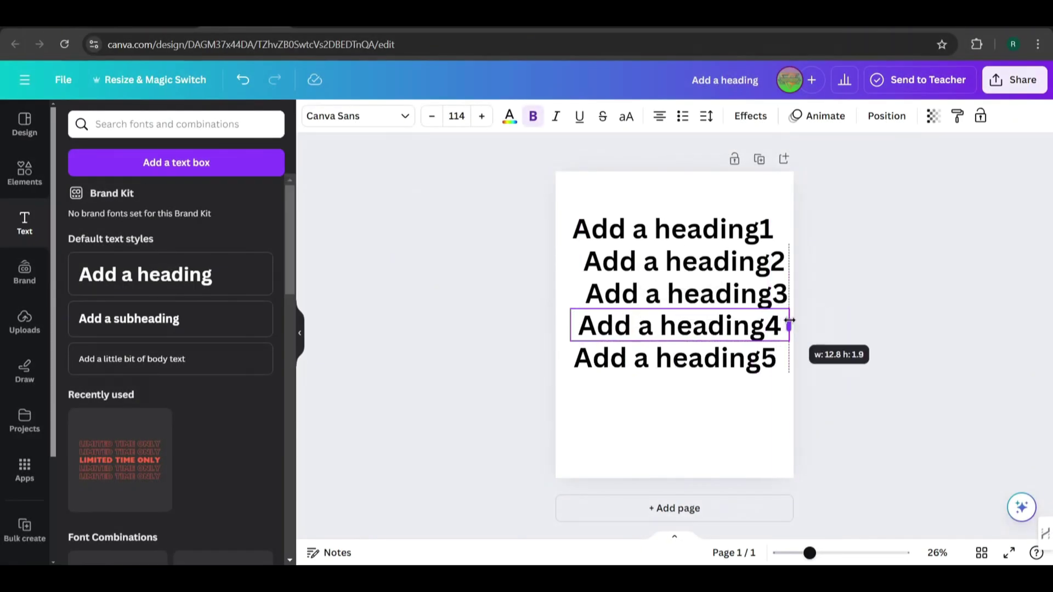
{"action": "left_click_drag", "start_coordinate": [708, 326], "coordinate": [704, 325]}
{"action": "left_click", "coordinate": [691, 293]}
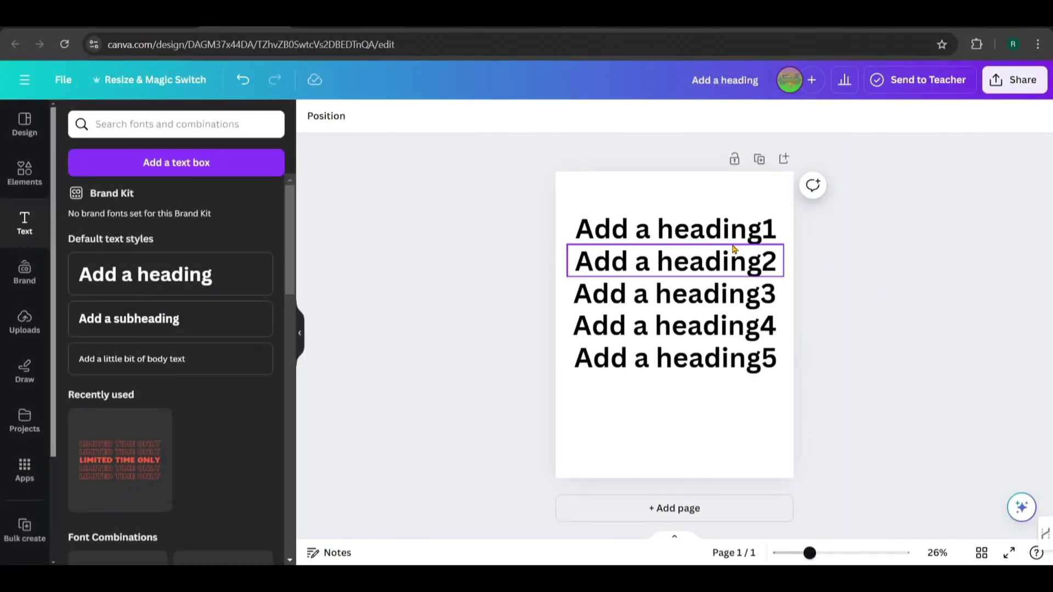
Select the five headings and apply Gagalin from the recently used fonts
{"action": "left_click", "coordinate": [683, 231]}
{"action": "left_click", "coordinate": [684, 264], "text": "shift"}
{"action": "left_click", "coordinate": [706, 297], "text": "shift"}
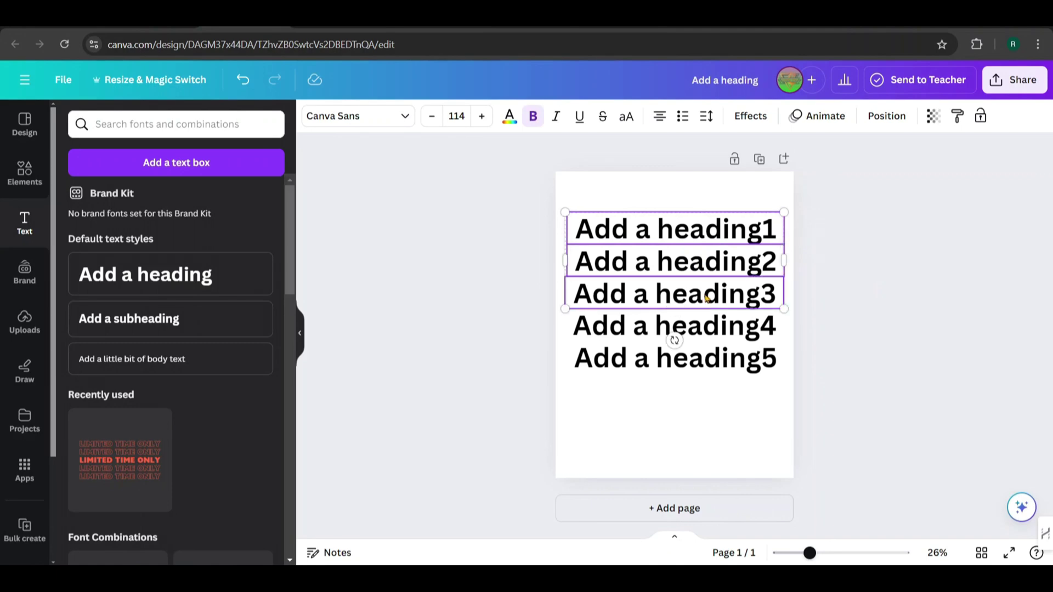
{"action": "left_click", "coordinate": [704, 354], "text": "shift"}
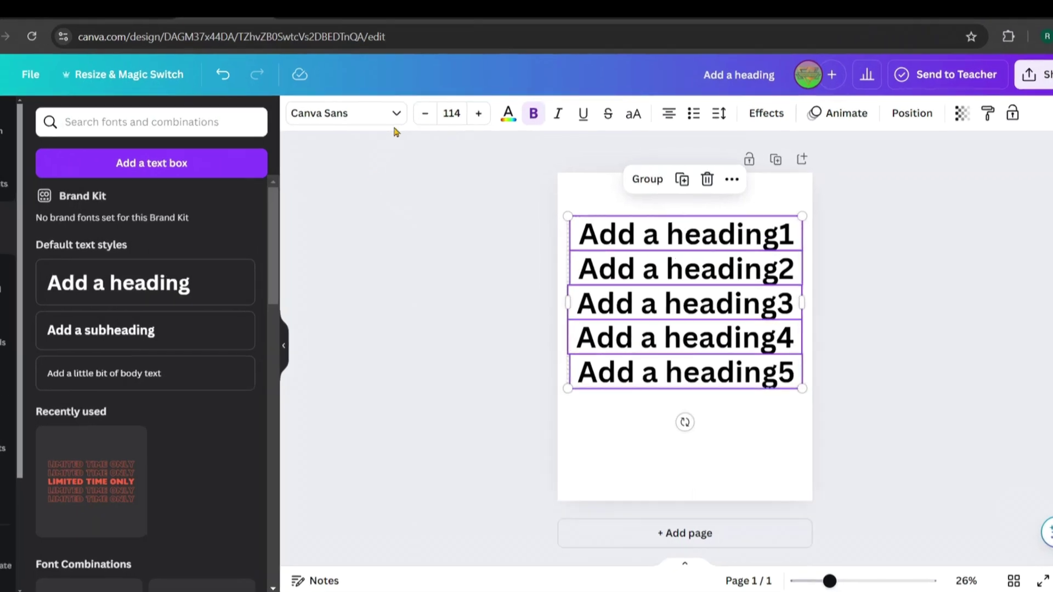
{"action": "left_click", "coordinate": [400, 117]}
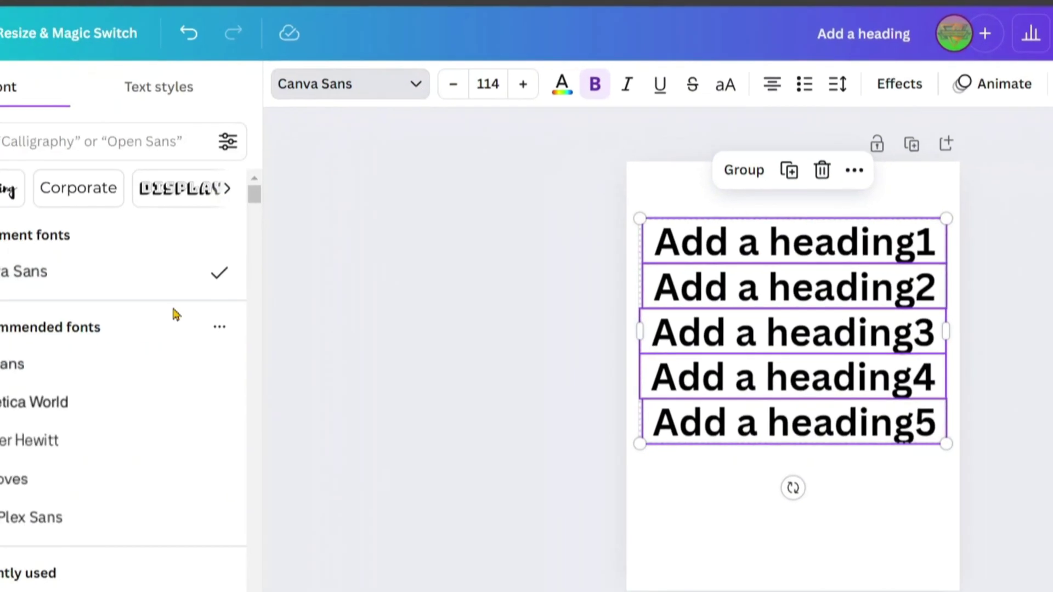
{"action": "scroll", "coordinate": [195, 286], "scroll_direction": "down", "scroll_amount": 3}
{"action": "left_click", "coordinate": [122, 288]}
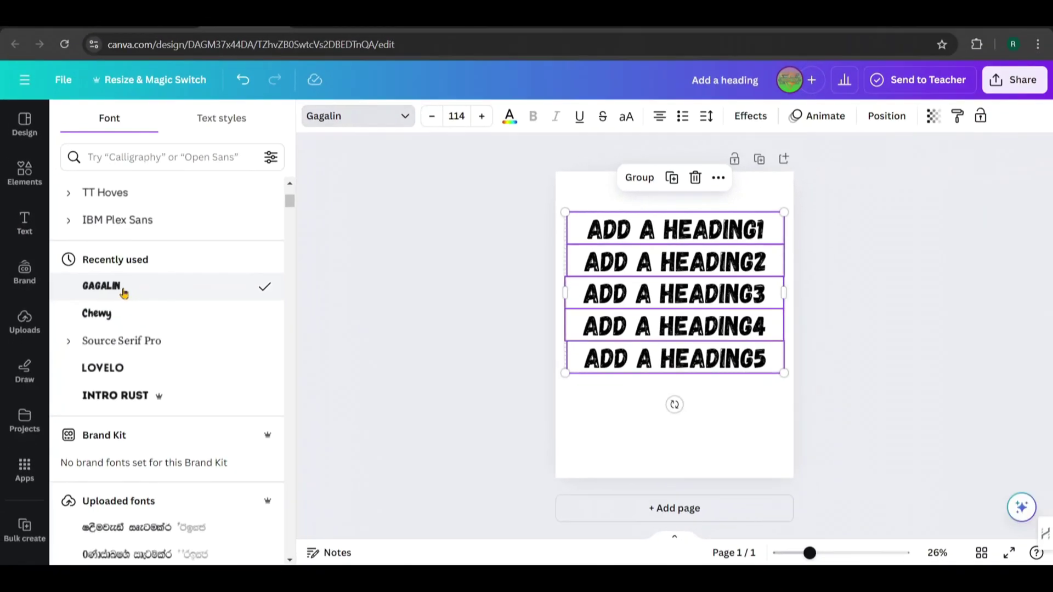
{"action": "left_click", "coordinate": [83, 317]}
{"action": "left_click", "coordinate": [83, 288]}
{"action": "scroll", "coordinate": [164, 280], "scroll_direction": "down", "scroll_amount": 2}
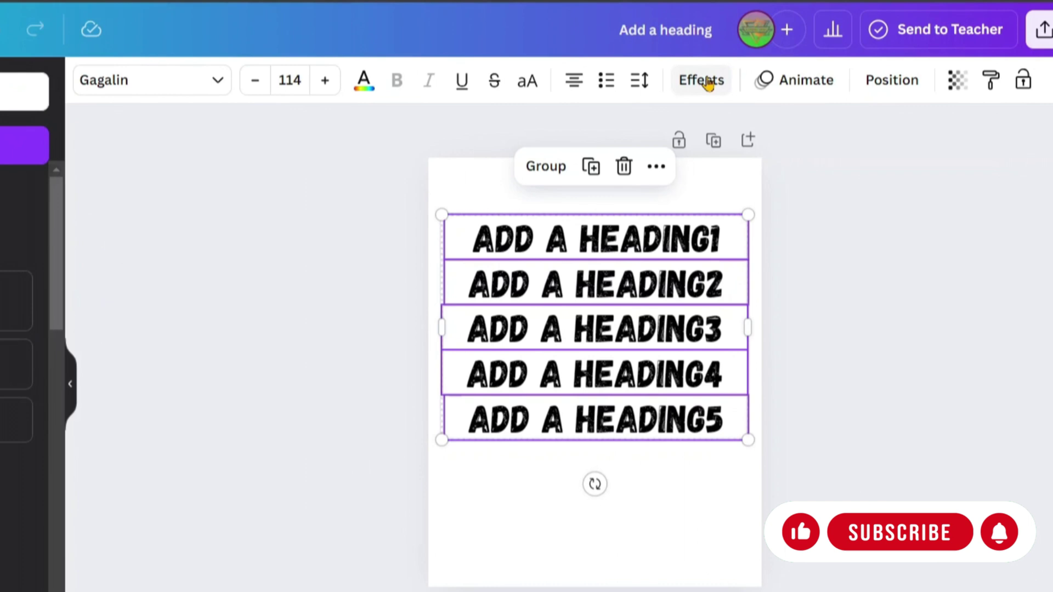
Give the headings a white Outline effect with thickness 200
{"action": "left_click", "coordinate": [706, 85]}
{"action": "scroll", "coordinate": [270, 217], "scroll_direction": "down", "scroll_amount": 2}
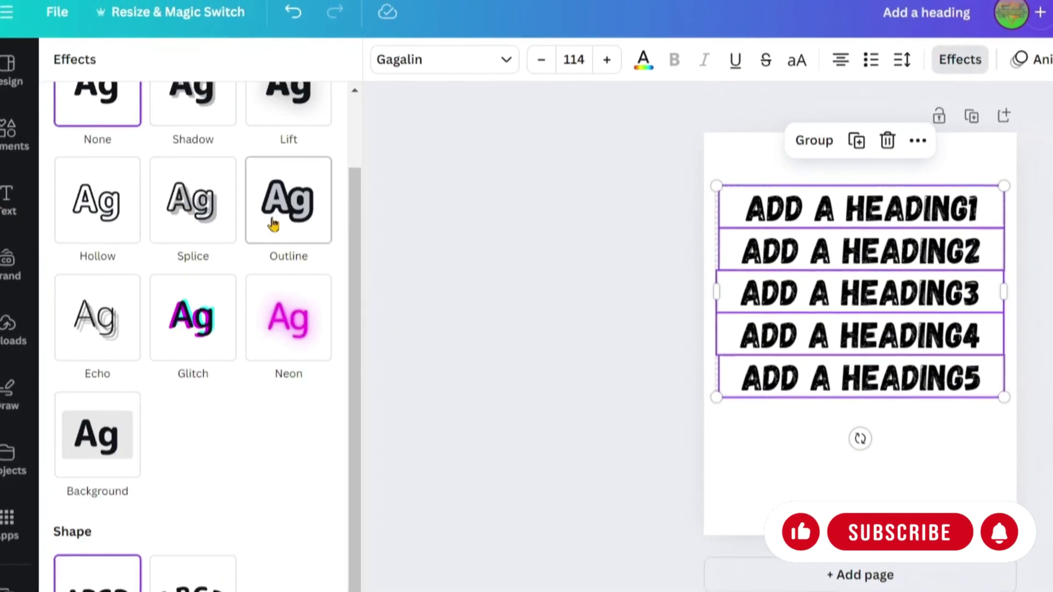
{"action": "left_click", "coordinate": [290, 226]}
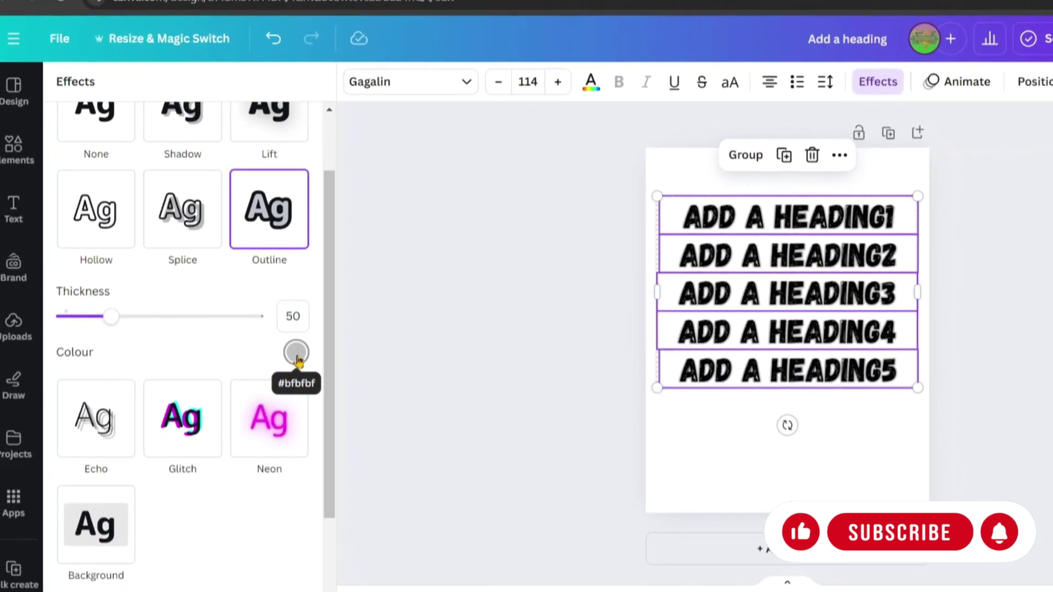
{"action": "left_click", "coordinate": [291, 352]}
{"action": "left_click", "coordinate": [146, 163]}
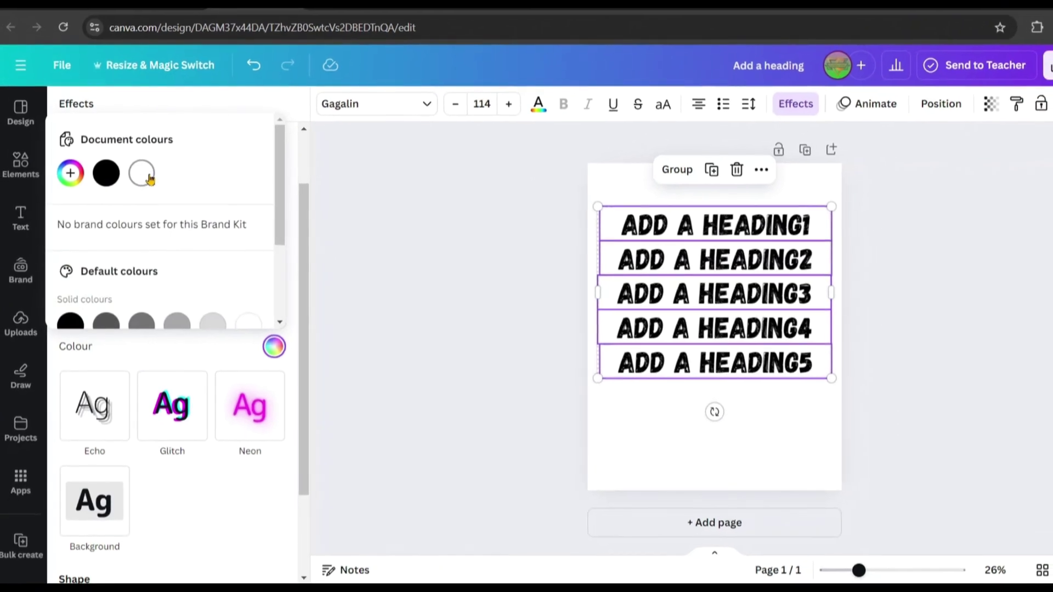
{"action": "left_click", "coordinate": [277, 238]}
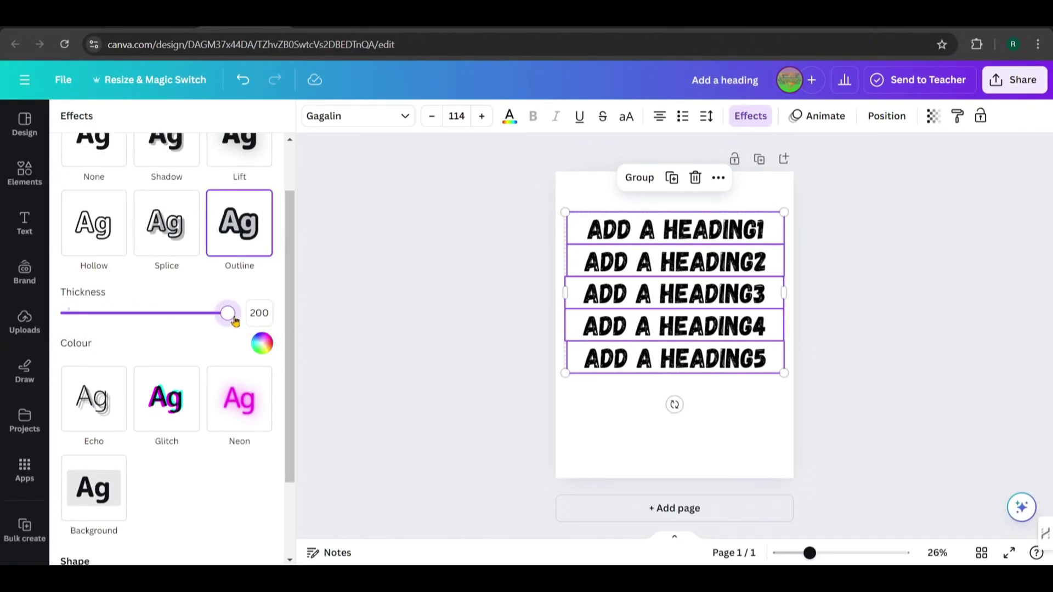
Set the page background colour to cobalt blue
{"action": "left_click", "coordinate": [589, 196]}
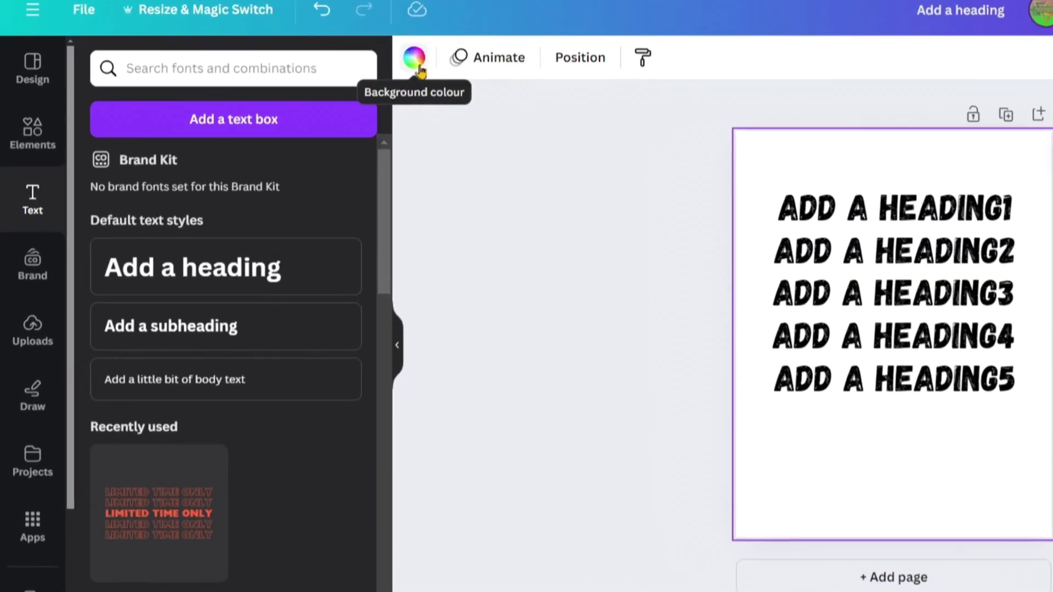
{"action": "left_click", "coordinate": [312, 116]}
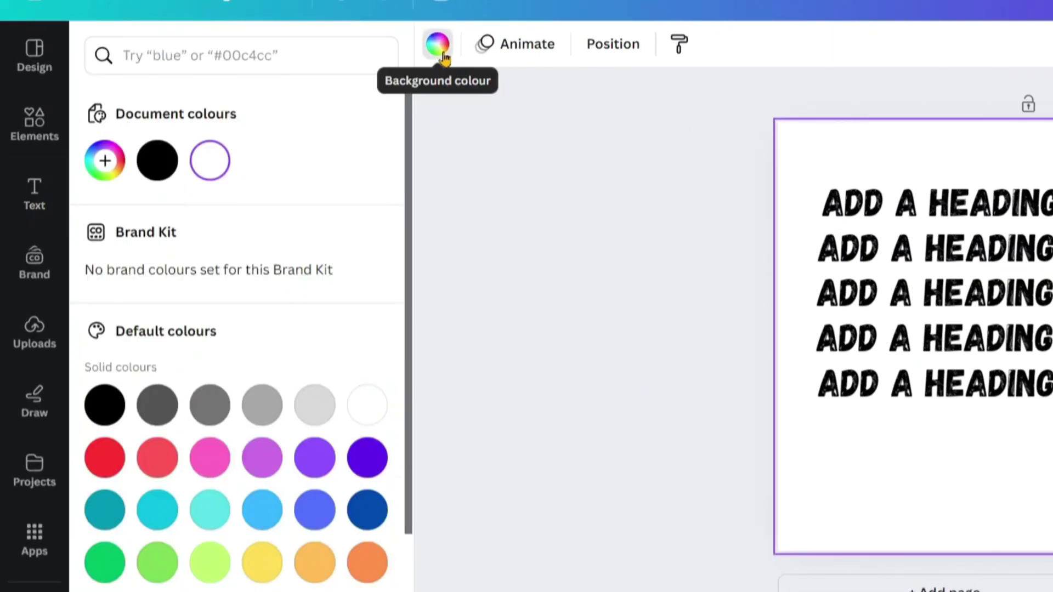
{"action": "scroll", "coordinate": [226, 215], "scroll_direction": "down", "scroll_amount": 1}
{"action": "scroll", "coordinate": [224, 214], "scroll_direction": "down", "scroll_amount": 1}
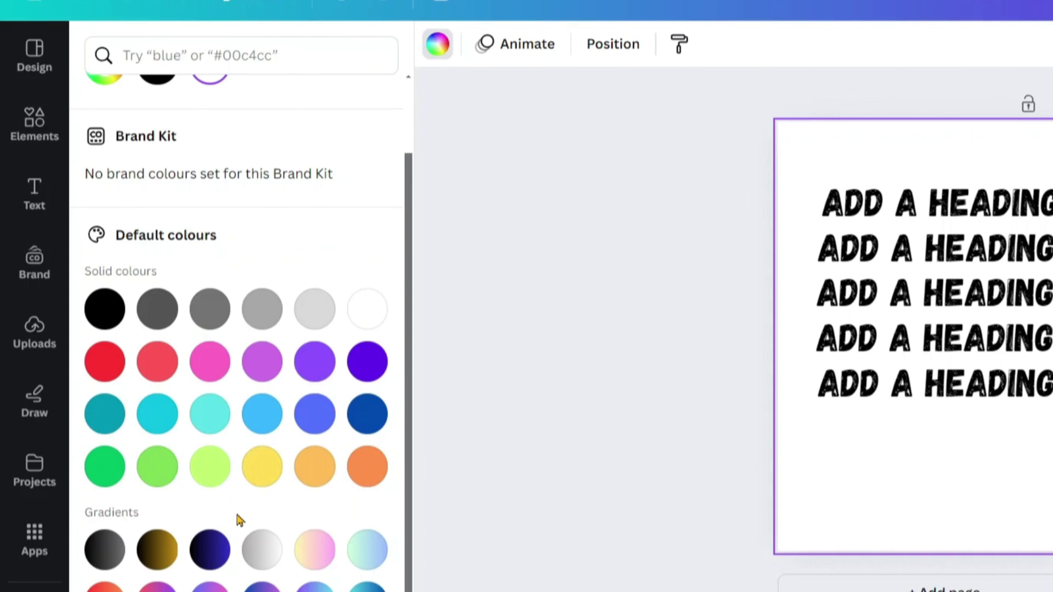
{"action": "left_click", "coordinate": [367, 414]}
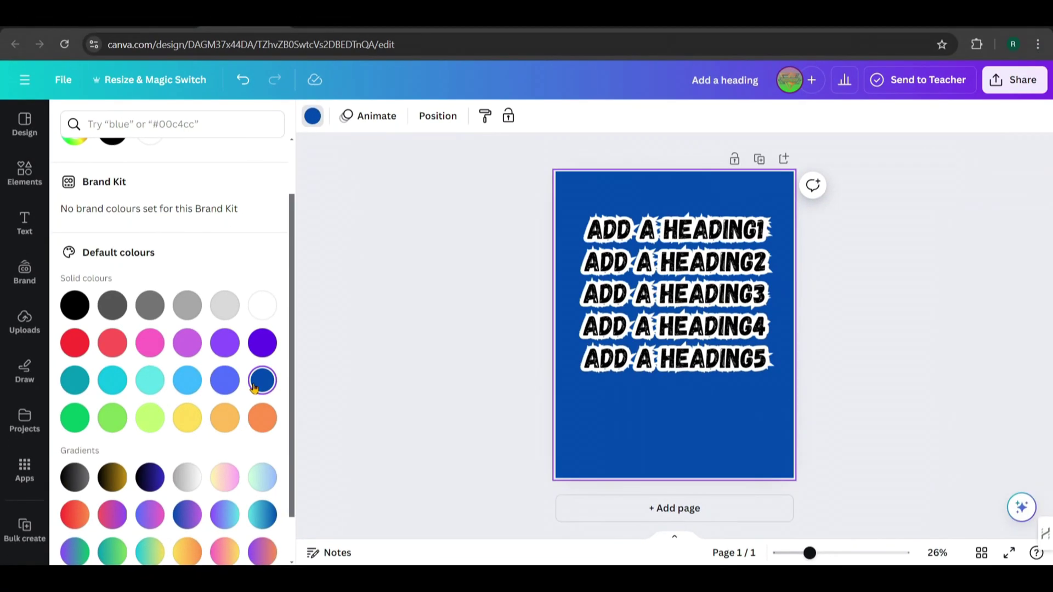
Nudge the first and third headings closer together, then select heading 4
{"action": "left_click", "coordinate": [658, 232]}
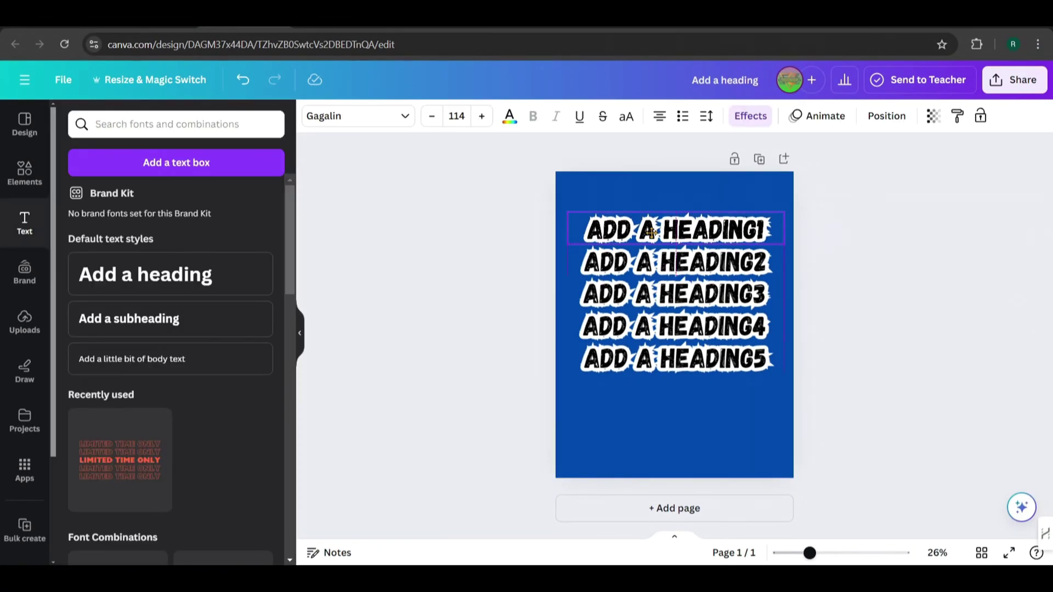
{"action": "left_click_drag", "start_coordinate": [657, 232], "coordinate": [652, 238]}
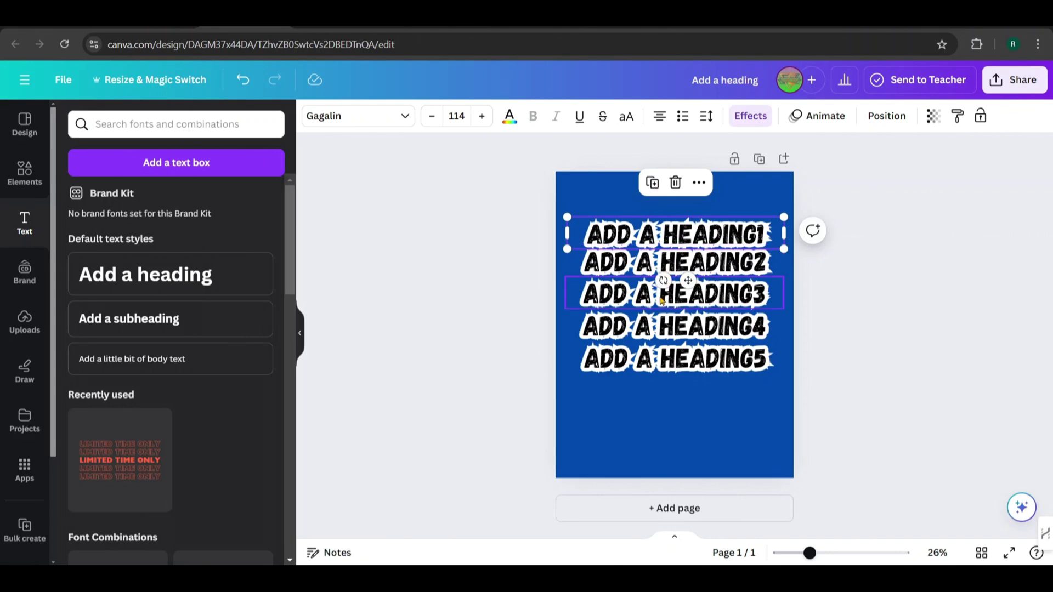
{"action": "left_click_drag", "start_coordinate": [662, 301], "coordinate": [663, 307]}
{"action": "left_click", "coordinate": [663, 324]}
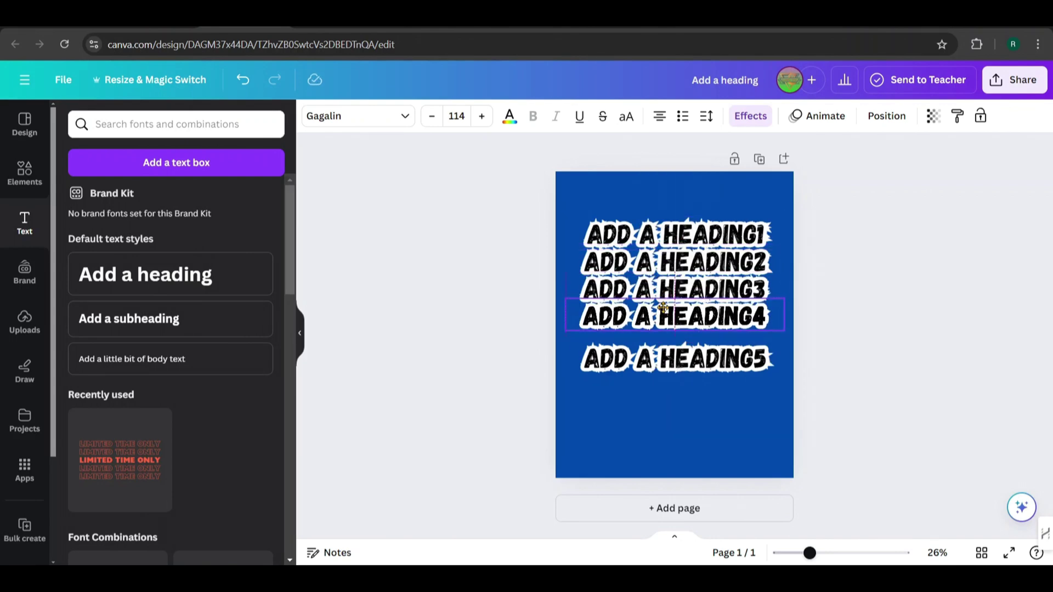
Move heading 5 up under heading 4 and search Elements photos for 'color splash'
{"action": "left_click_drag", "start_coordinate": [649, 358], "coordinate": [646, 344]}
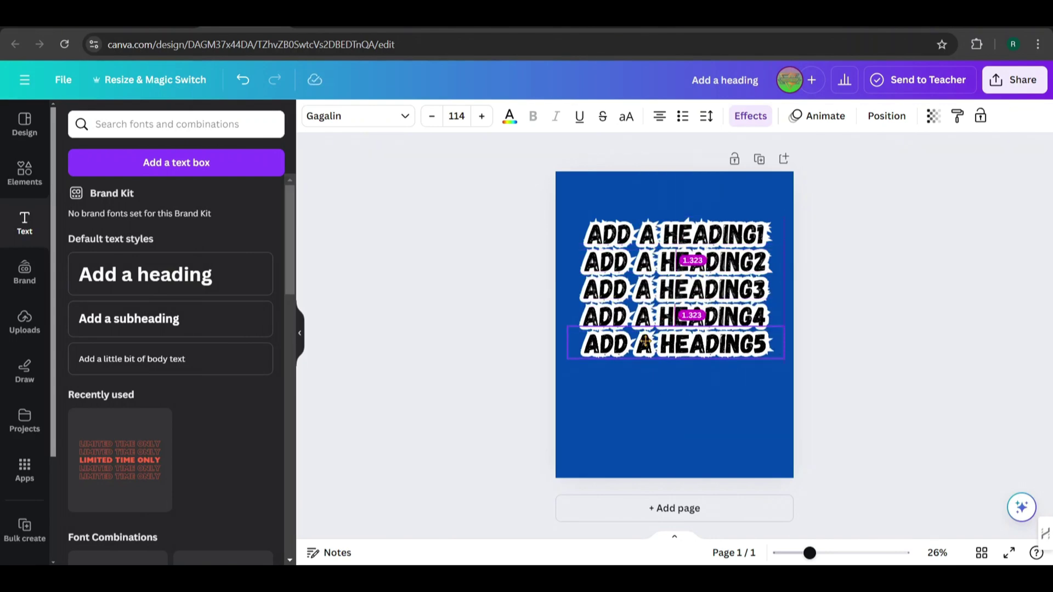
{"action": "left_click", "coordinate": [633, 390]}
{"action": "left_click", "coordinate": [32, 183]}
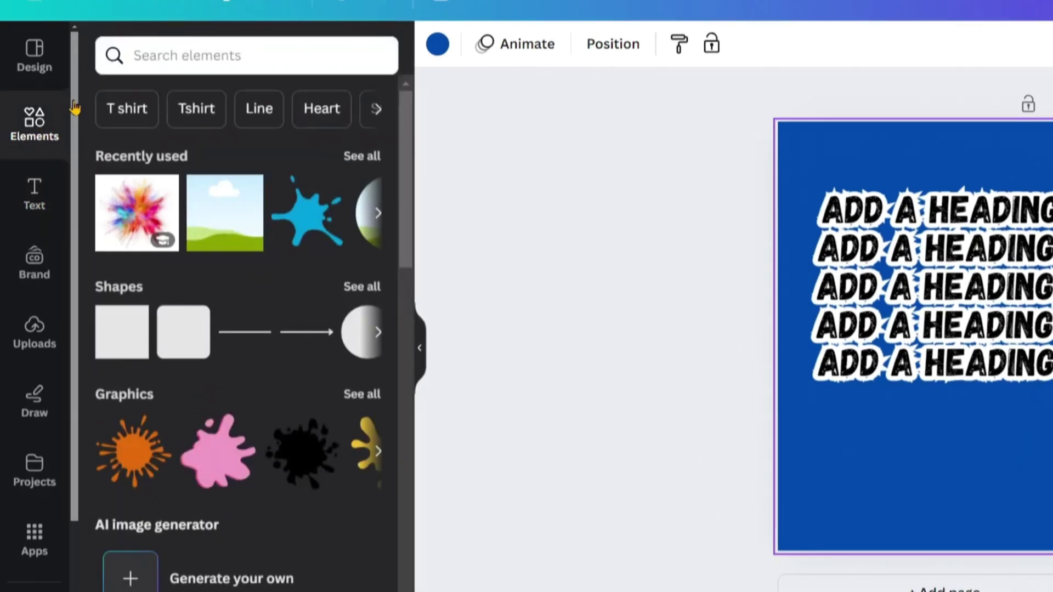
{"action": "left_click", "coordinate": [156, 56]}
{"action": "type", "text": "c"}
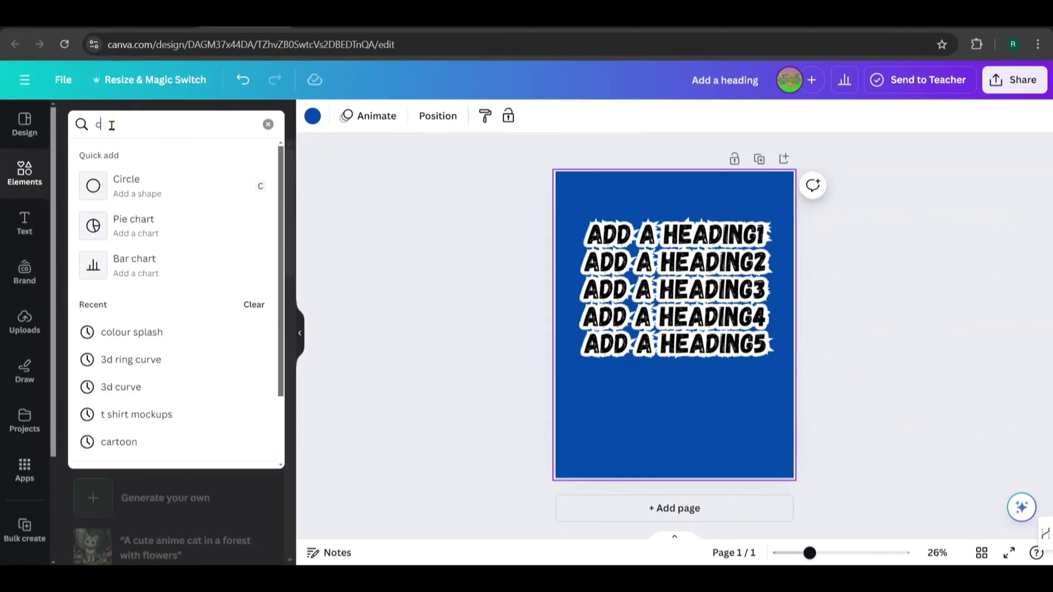
{"action": "type", "text": "olor"}
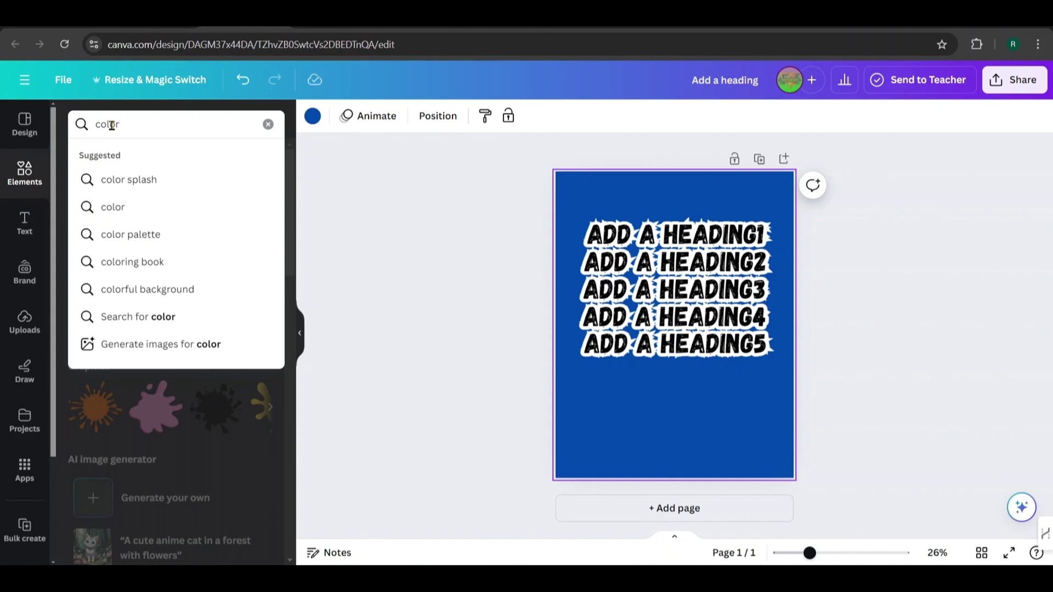
{"action": "left_click", "coordinate": [139, 179]}
{"action": "scroll", "coordinate": [88, 387], "scroll_direction": "down", "scroll_amount": 1}
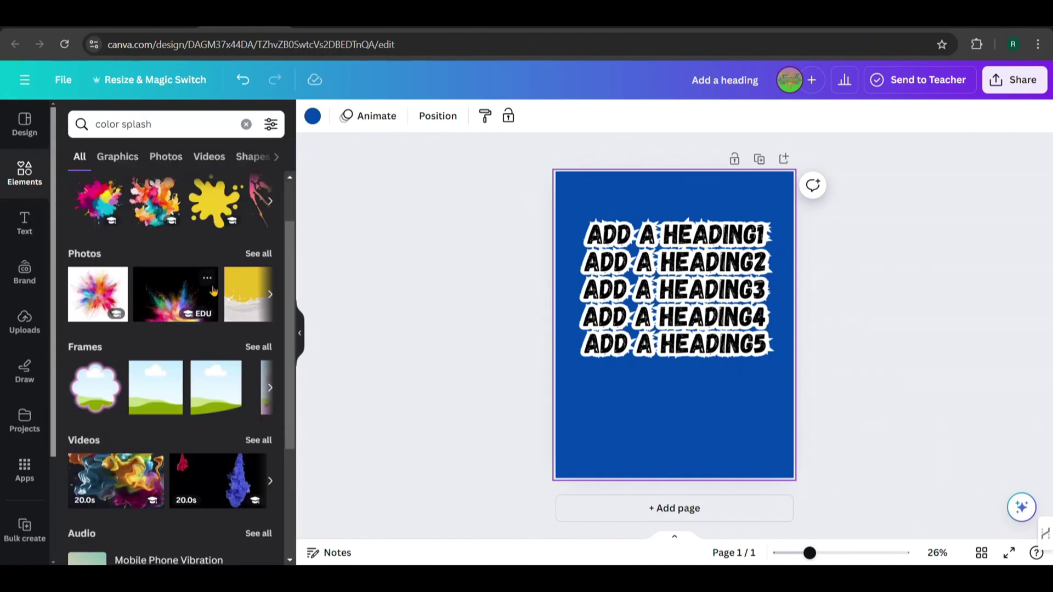
{"action": "left_click", "coordinate": [258, 253]}
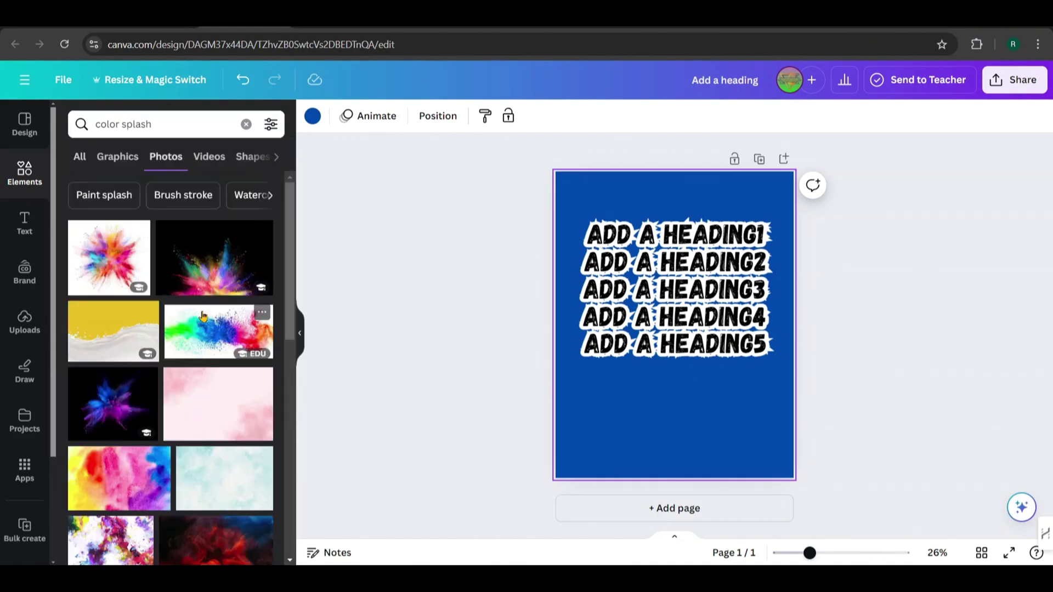
{"action": "scroll", "coordinate": [202, 314], "scroll_direction": "down", "scroll_amount": 3}
{"action": "scroll", "coordinate": [203, 317], "scroll_direction": "down", "scroll_amount": 3}
{"action": "scroll", "coordinate": [203, 317], "scroll_direction": "down", "scroll_amount": 2}
{"action": "scroll", "coordinate": [157, 272], "scroll_direction": "up", "scroll_amount": 4}
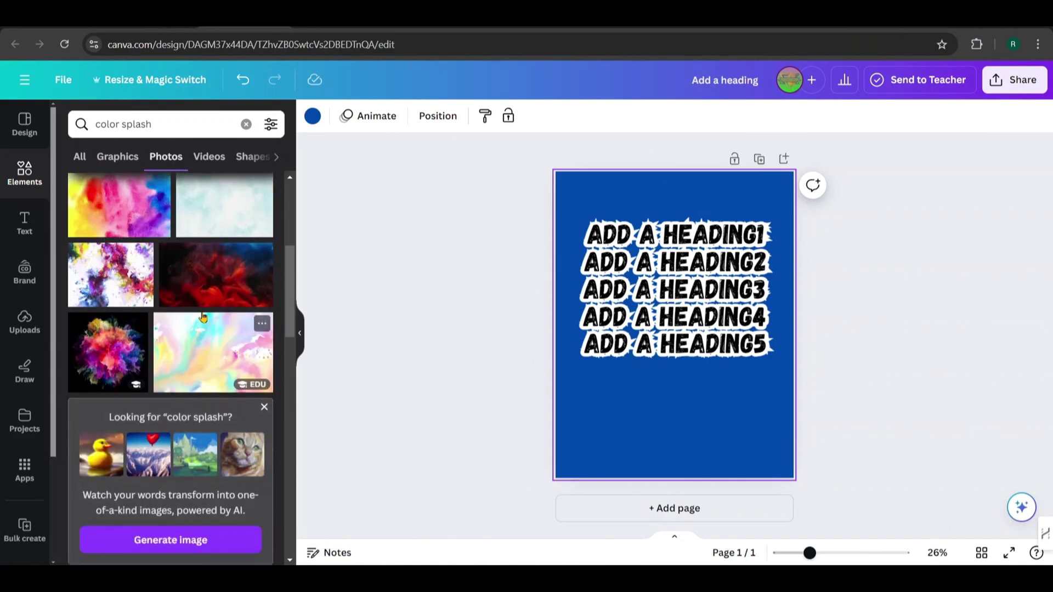
{"action": "scroll", "coordinate": [112, 225], "scroll_direction": "up", "scroll_amount": 5}
Add a splash photo, remove its background with BG Remover, and enlarge it behind the headings
{"action": "left_click", "coordinate": [106, 261]}
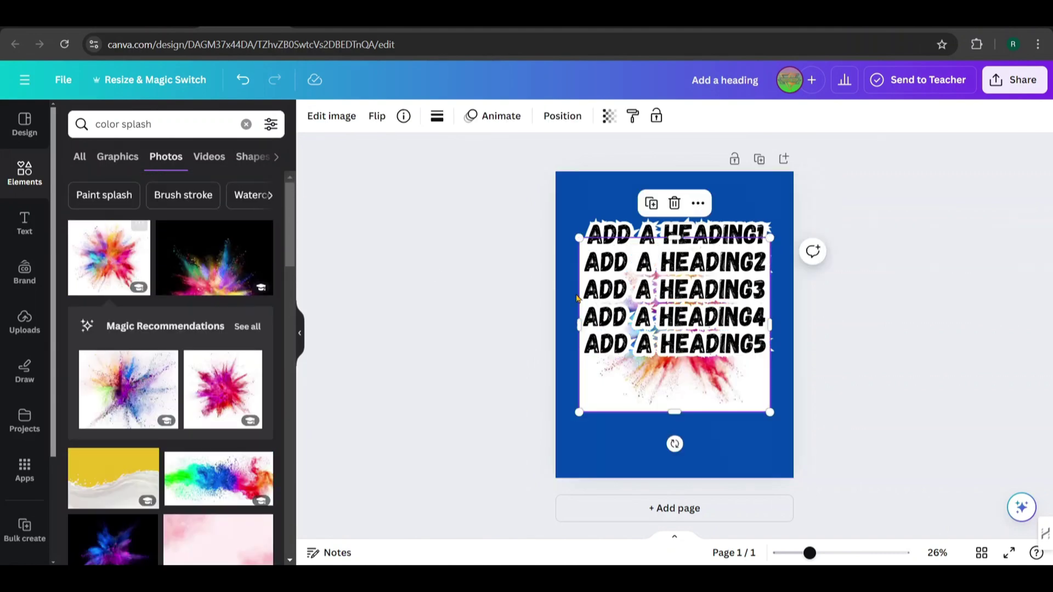
{"action": "left_click_drag", "start_coordinate": [656, 394], "coordinate": [656, 425]}
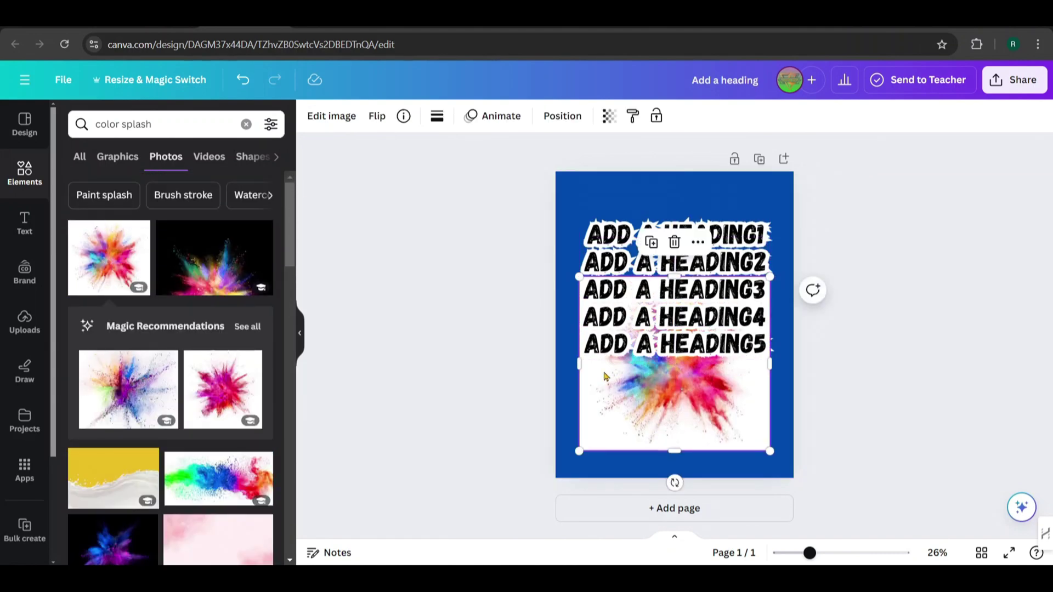
{"action": "left_click", "coordinate": [325, 122]}
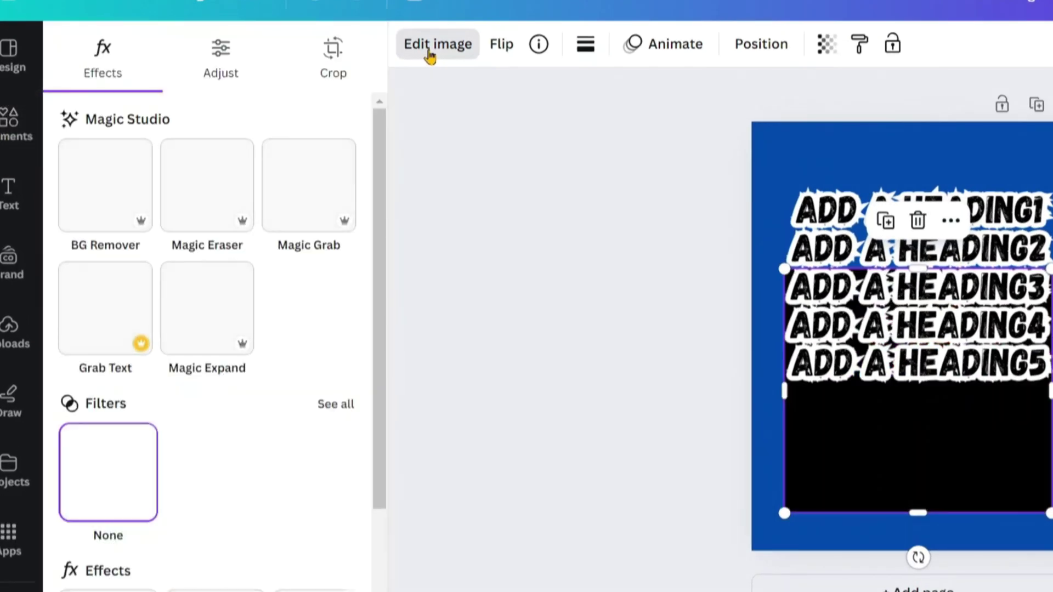
{"action": "left_click", "coordinate": [115, 191]}
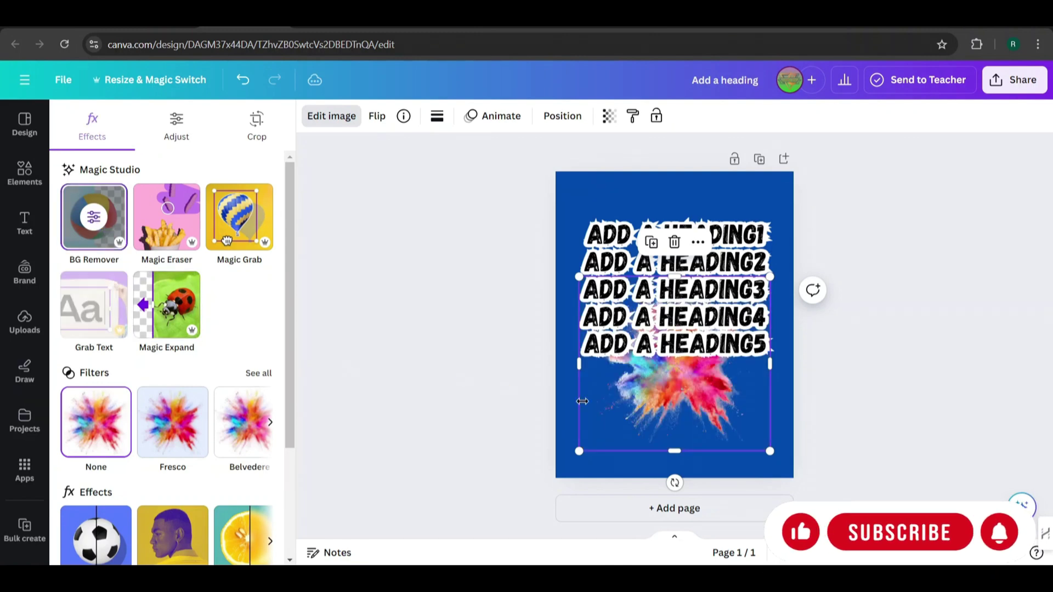
{"action": "left_click_drag", "start_coordinate": [581, 400], "coordinate": [582, 325]}
{"action": "mouse_move", "coordinate": [578, 376]}
{"action": "left_mouse_down"}
{"action": "mouse_move", "coordinate": [549, 404]}
{"action": "mouse_move", "coordinate": [594, 358]}
{"action": "mouse_move", "coordinate": [556, 382]}
{"action": "left_mouse_up"}
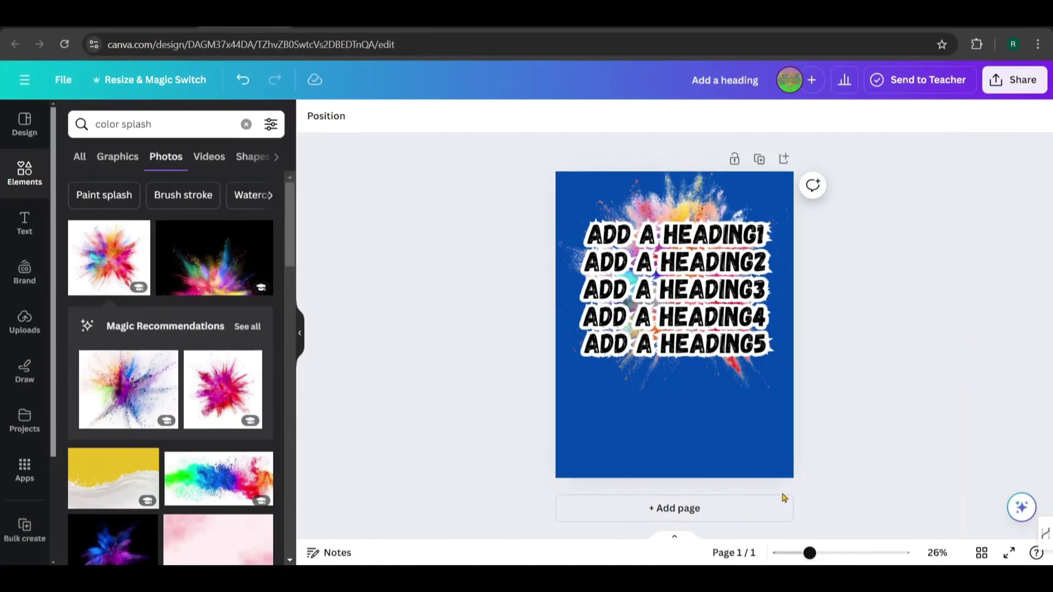
Change the page background colour from blue to default grey
{"action": "left_click", "coordinate": [652, 466]}
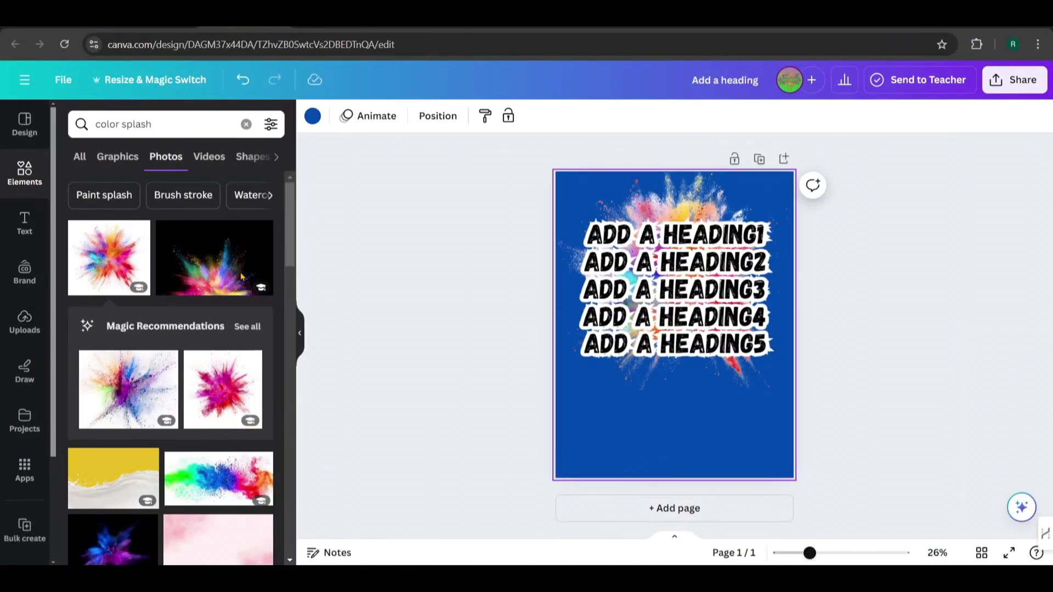
{"action": "left_click", "coordinate": [313, 117]}
{"action": "scroll", "coordinate": [144, 327], "scroll_direction": "down", "scroll_amount": 2}
{"action": "left_click", "coordinate": [144, 327]}
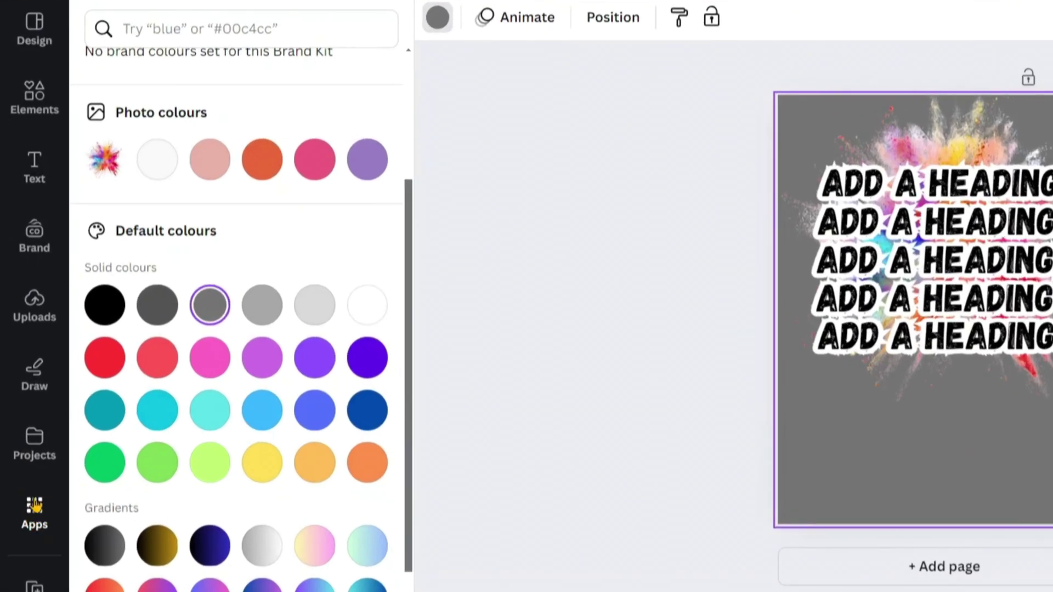
Open Bulk create from Apps, choose manual data entry, and clear the sample table
{"action": "left_click", "coordinate": [34, 506]}
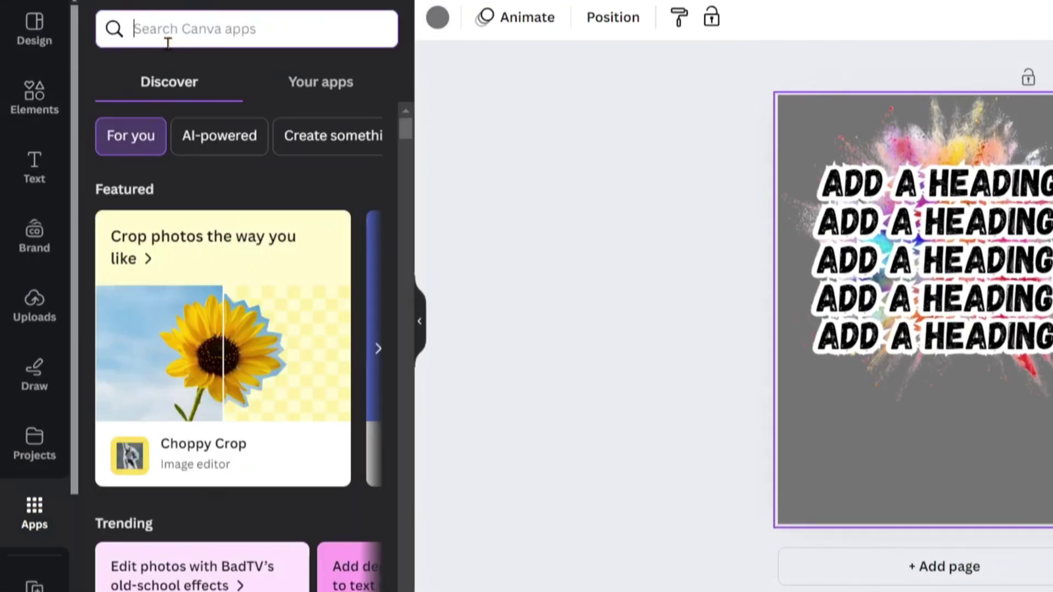
{"action": "type", "text": "bulk create"}
{"action": "key", "text": "Return"}
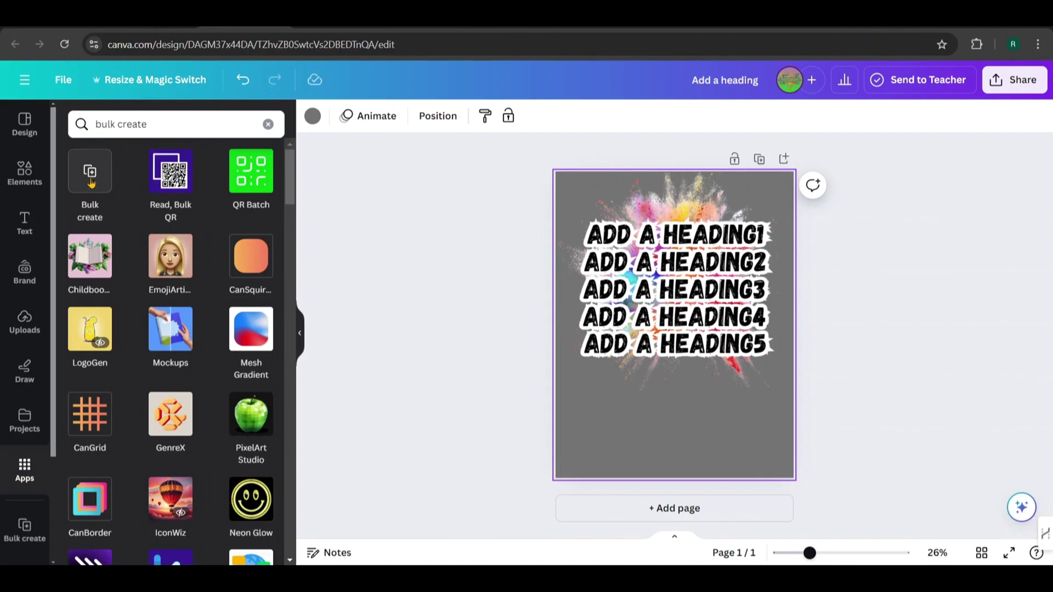
{"action": "left_click", "coordinate": [91, 184]}
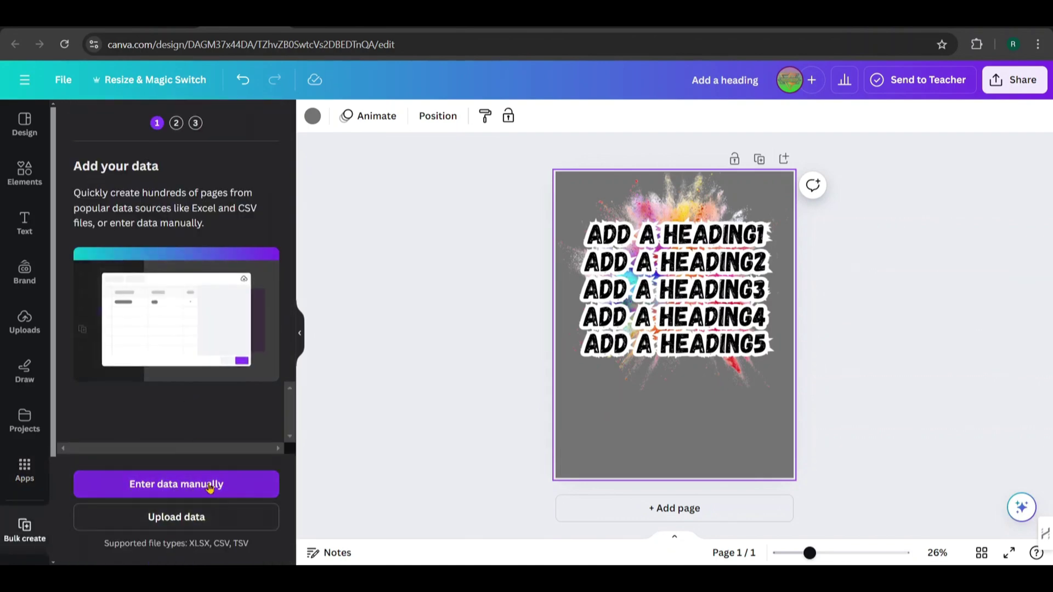
{"action": "left_click", "coordinate": [167, 485]}
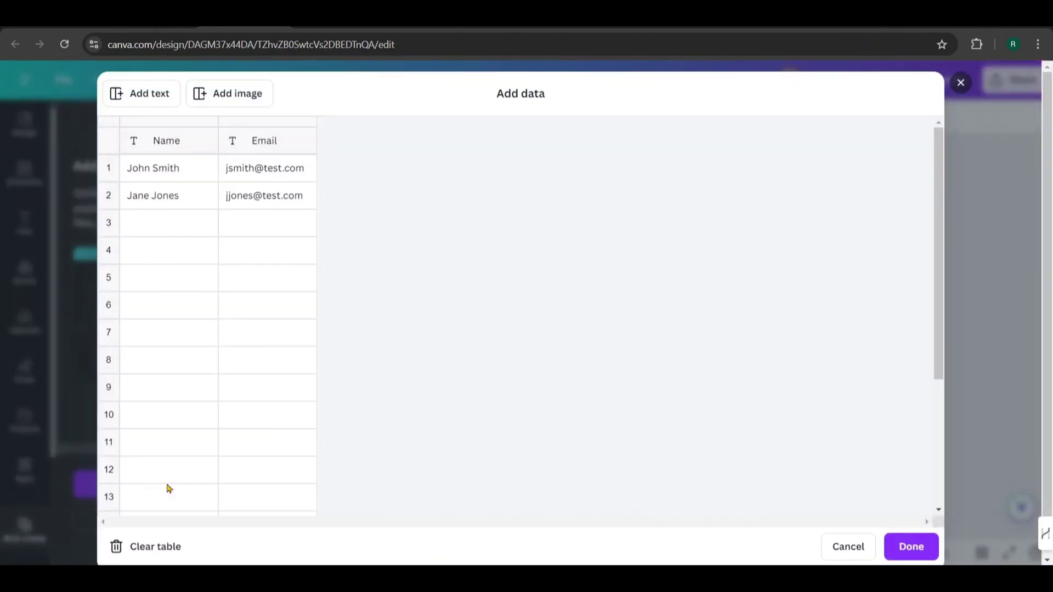
{"action": "left_click", "coordinate": [152, 554]}
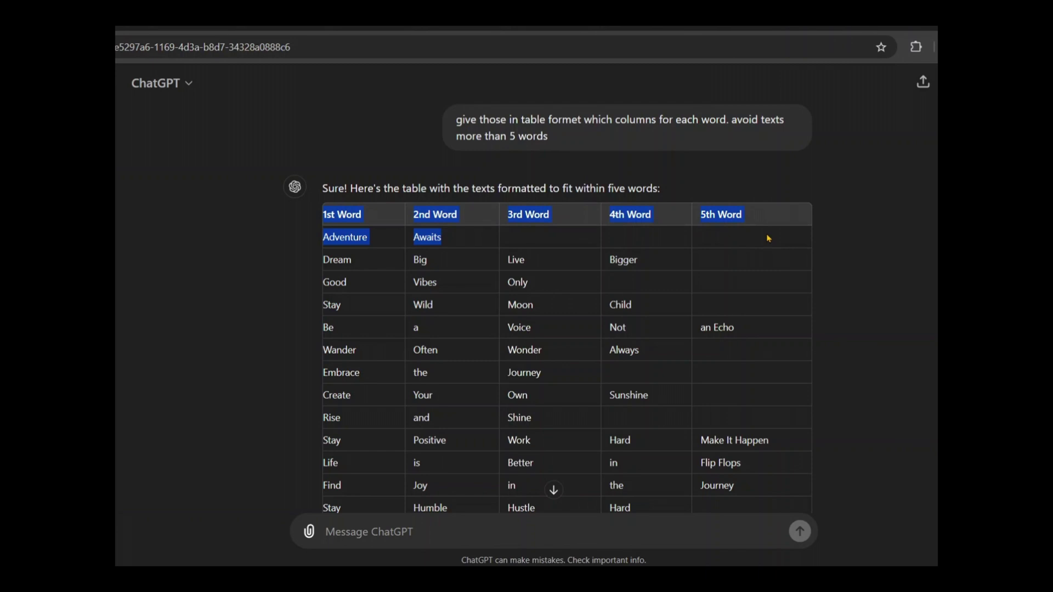
{"action": "left_click_drag", "start_coordinate": [766, 238], "coordinate": [648, 318]}
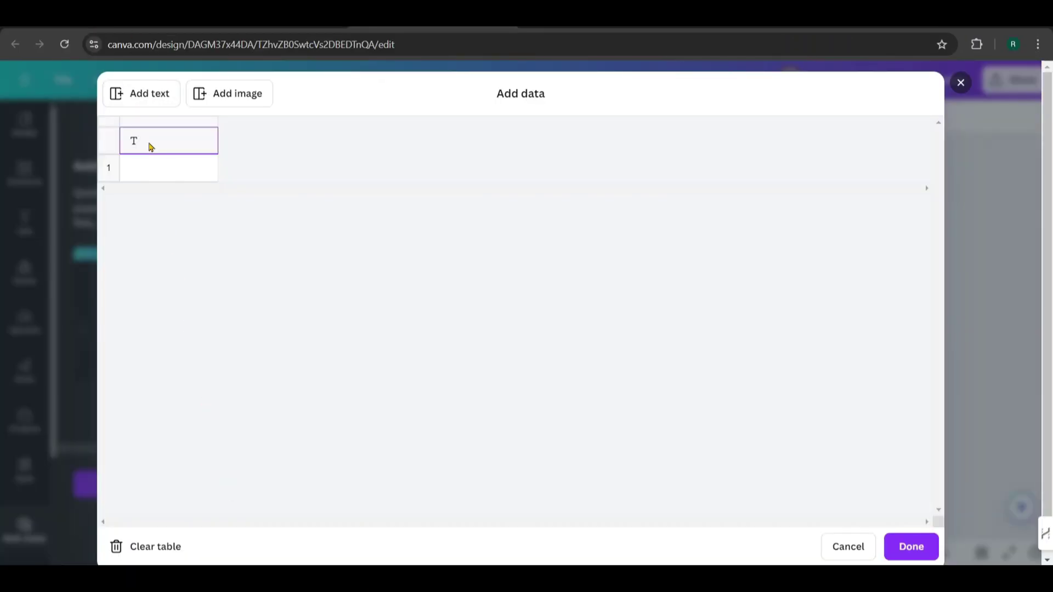
Paste the 20-row, five-word quote table into Bulk create and confirm it
{"action": "right_click", "coordinate": [150, 147]}
{"action": "left_click", "coordinate": [187, 187]}
{"action": "scroll", "coordinate": [208, 199], "scroll_direction": "down", "scroll_amount": 1}
{"action": "scroll", "coordinate": [208, 199], "scroll_direction": "down", "scroll_amount": 2}
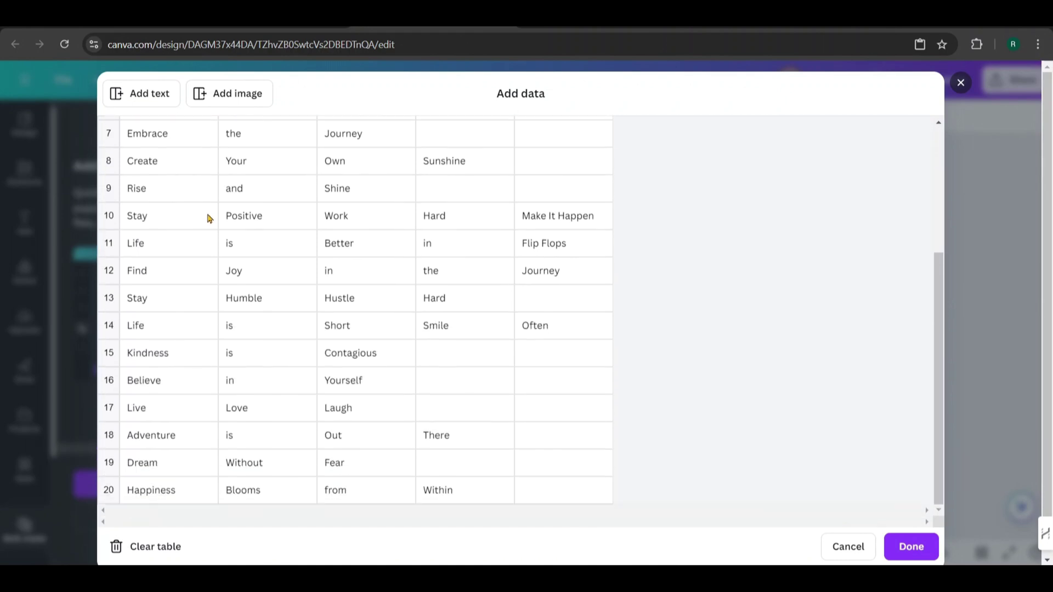
{"action": "scroll", "coordinate": [207, 218], "scroll_direction": "up", "scroll_amount": 2}
{"action": "scroll", "coordinate": [207, 218], "scroll_direction": "up", "scroll_amount": 1}
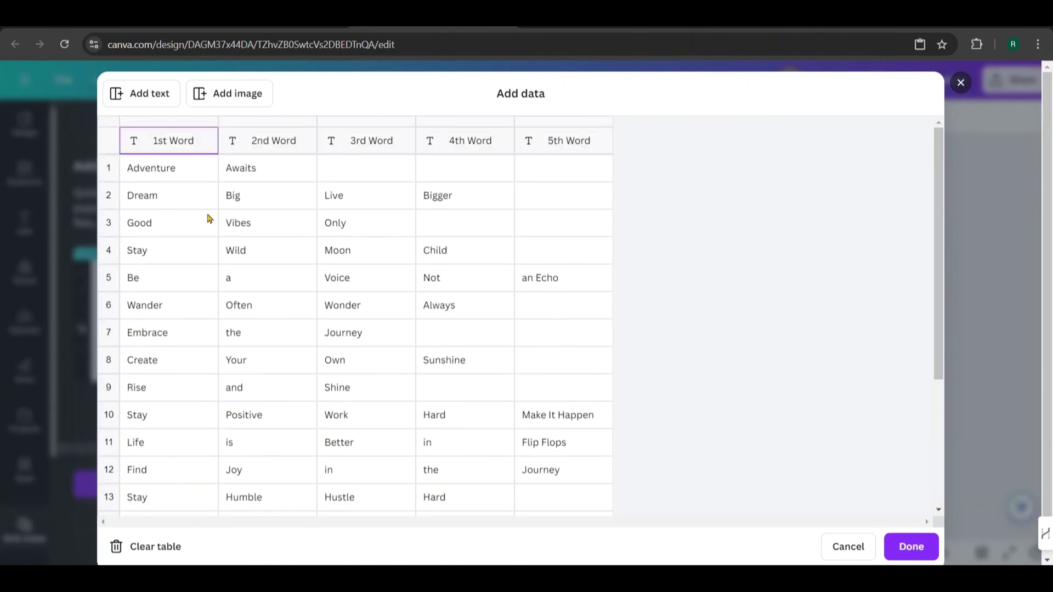
{"action": "scroll", "coordinate": [208, 218], "scroll_direction": "down", "scroll_amount": 1}
{"action": "scroll", "coordinate": [209, 226], "scroll_direction": "down", "scroll_amount": 2}
{"action": "scroll", "coordinate": [209, 225], "scroll_direction": "up", "scroll_amount": 3}
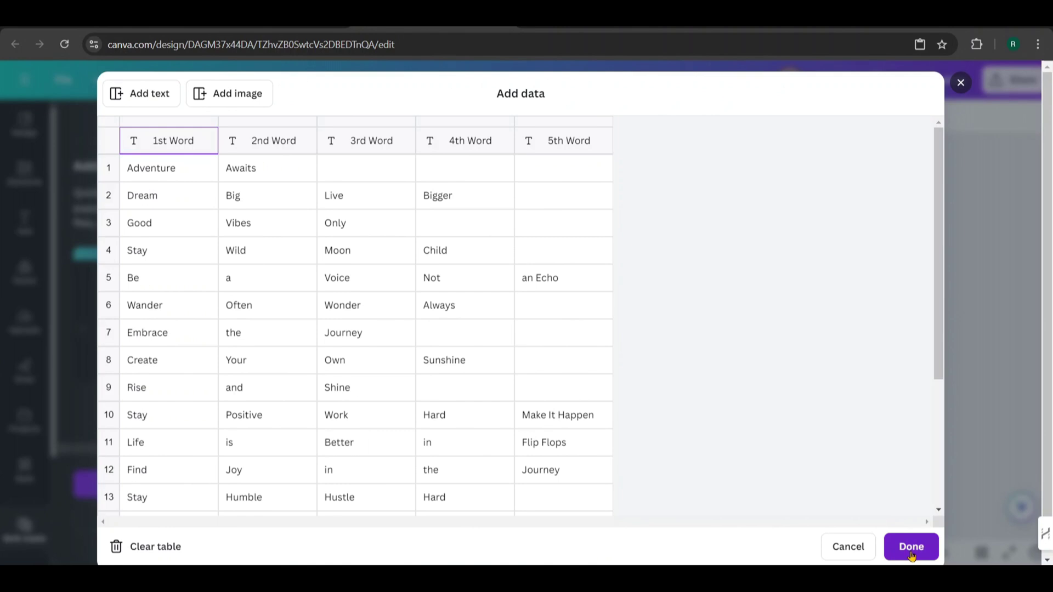
{"action": "left_click", "coordinate": [912, 549]}
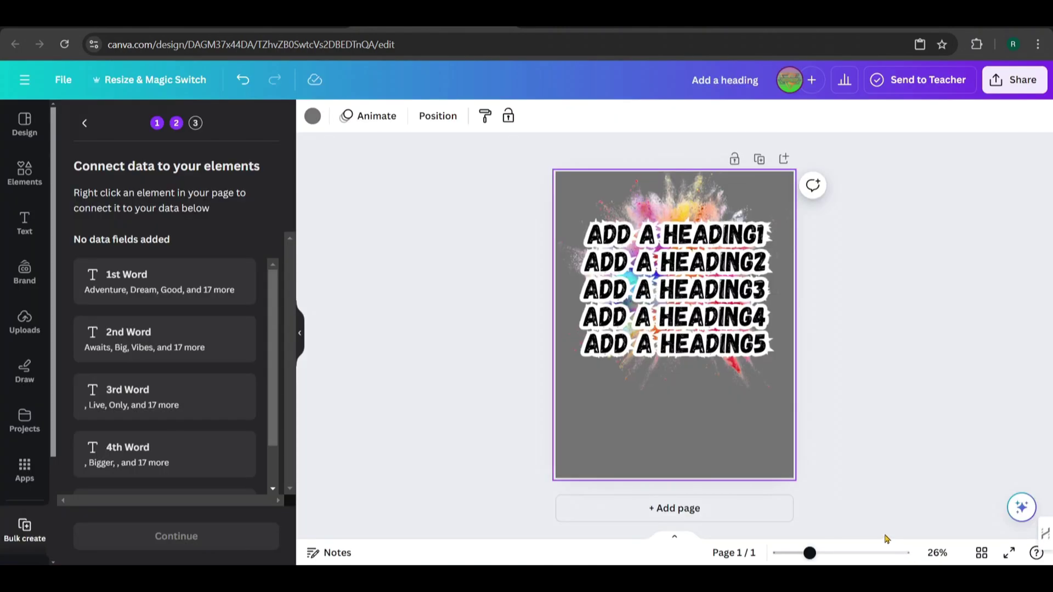
{"action": "scroll", "coordinate": [272, 380], "scroll_direction": "down", "scroll_amount": 2}
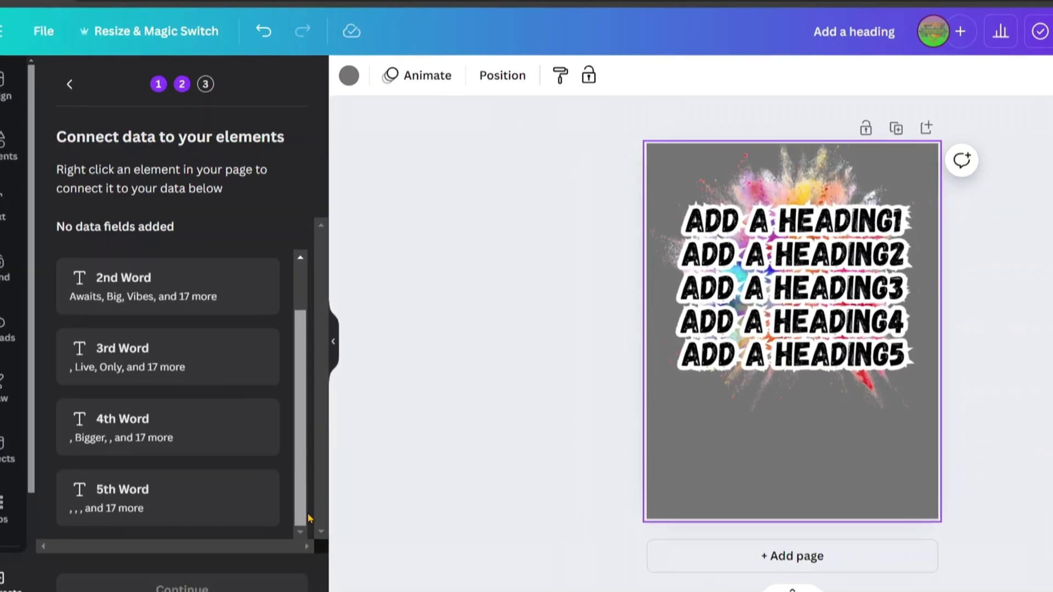
{"action": "scroll", "coordinate": [272, 379], "scroll_direction": "up", "scroll_amount": 2}
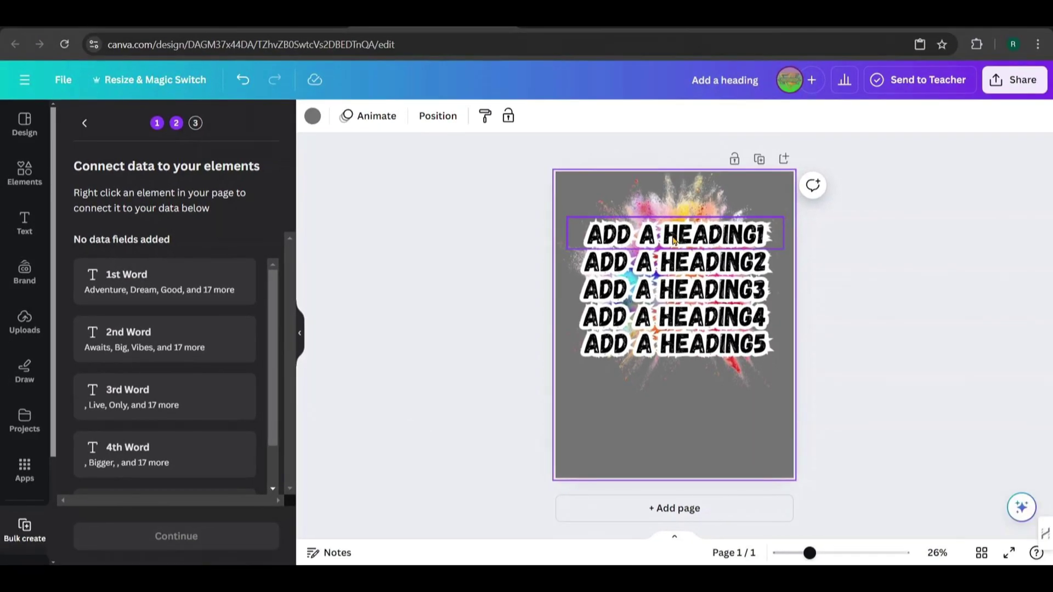
Connect heading lines 1, 2 and 3 to the 1st, 2nd and 3rd Word fields
{"action": "left_click", "coordinate": [673, 238]}
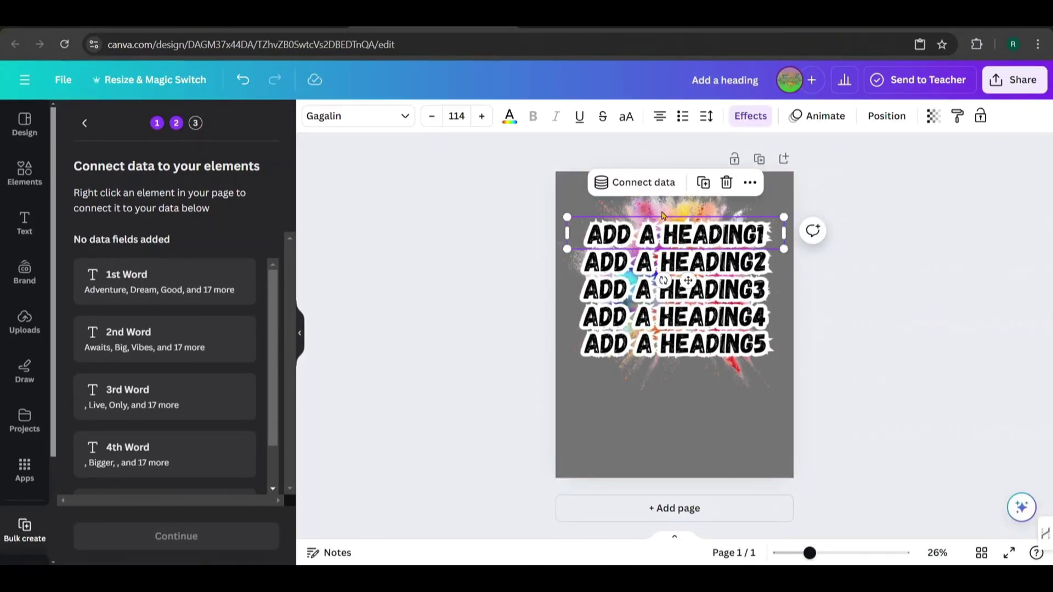
{"action": "left_click", "coordinate": [644, 183]}
{"action": "left_click", "coordinate": [630, 288]}
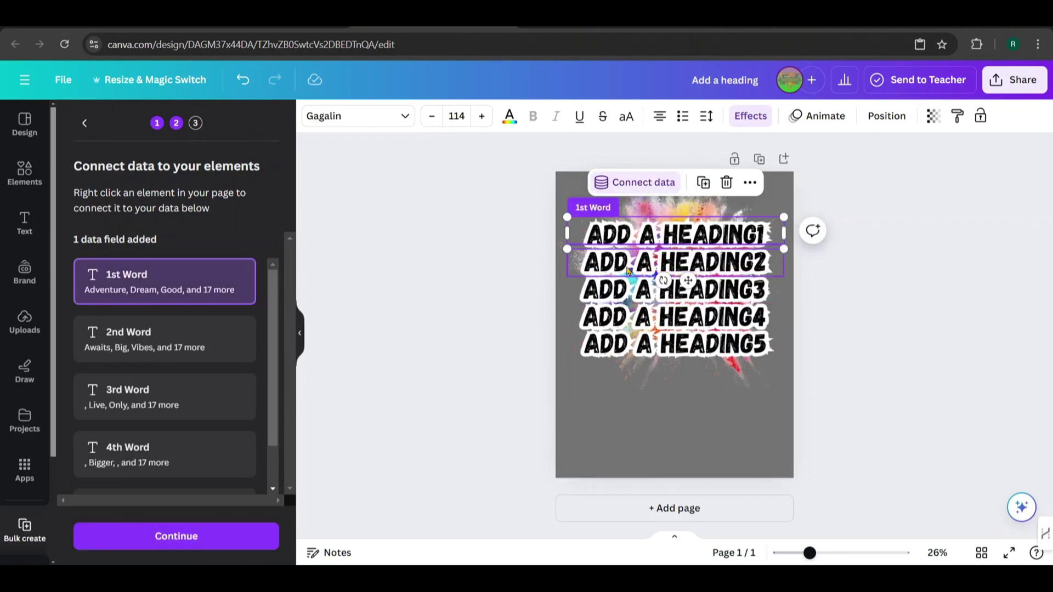
{"action": "left_click", "coordinate": [629, 268]}
{"action": "left_click", "coordinate": [642, 209]}
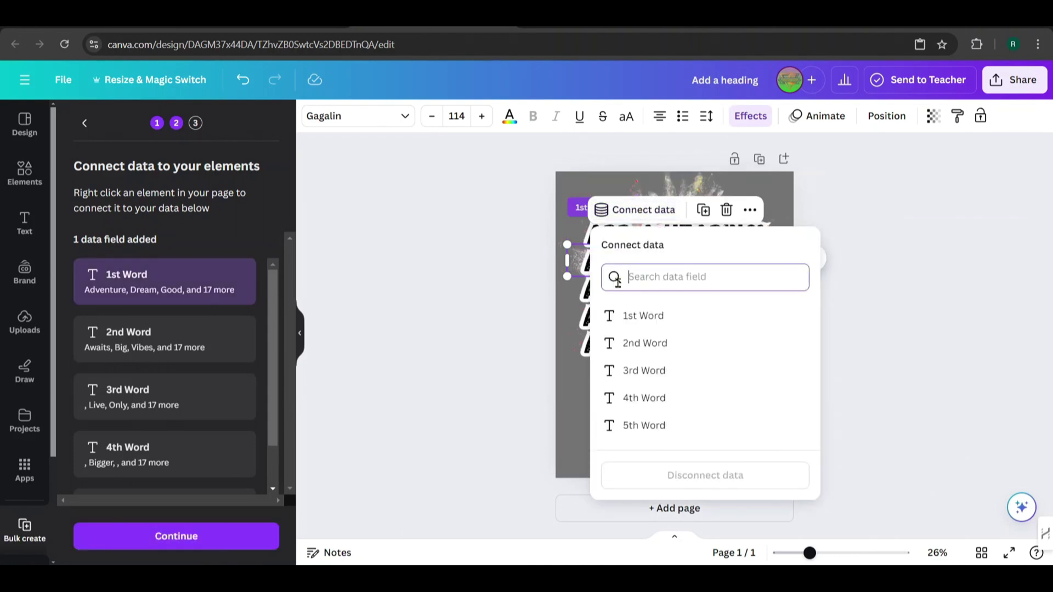
{"action": "left_click", "coordinate": [634, 345]}
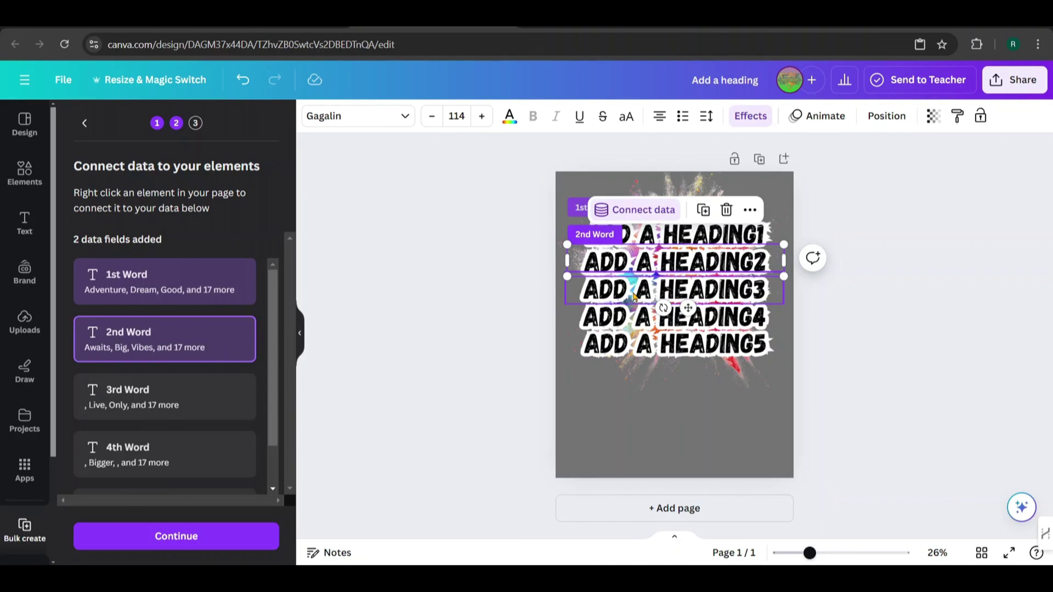
{"action": "left_click", "coordinate": [675, 289]}
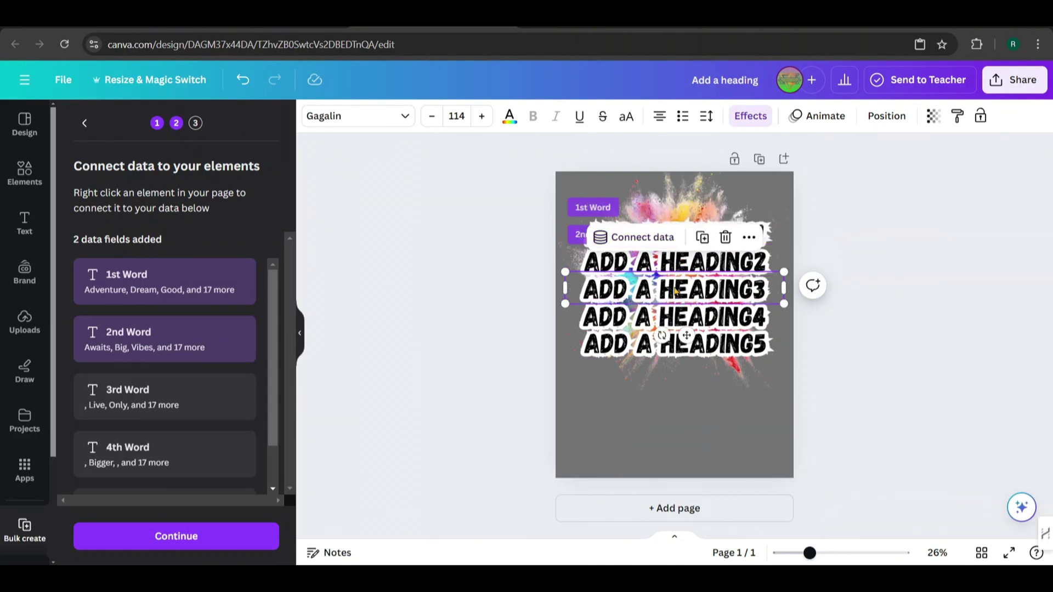
{"action": "left_click", "coordinate": [643, 237]}
{"action": "left_click", "coordinate": [630, 397]}
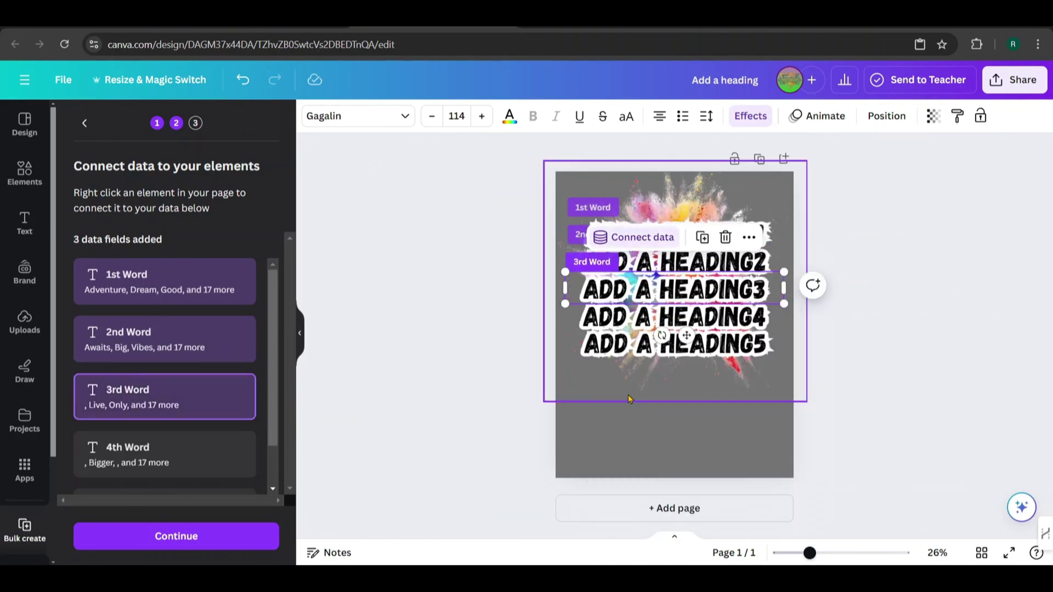
Connect heading lines 4 and 5 to the 4th and 5th Word fields, then continue
{"action": "left_click", "coordinate": [619, 313]}
{"action": "left_click", "coordinate": [634, 265]}
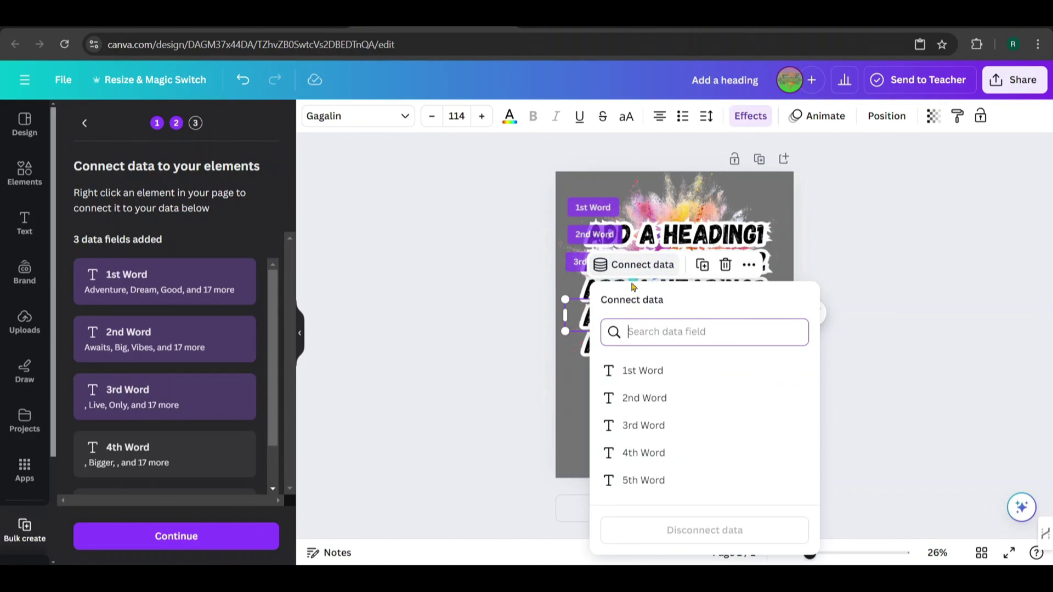
{"action": "left_click", "coordinate": [630, 451]}
{"action": "left_click", "coordinate": [623, 350]}
{"action": "left_click", "coordinate": [644, 291]}
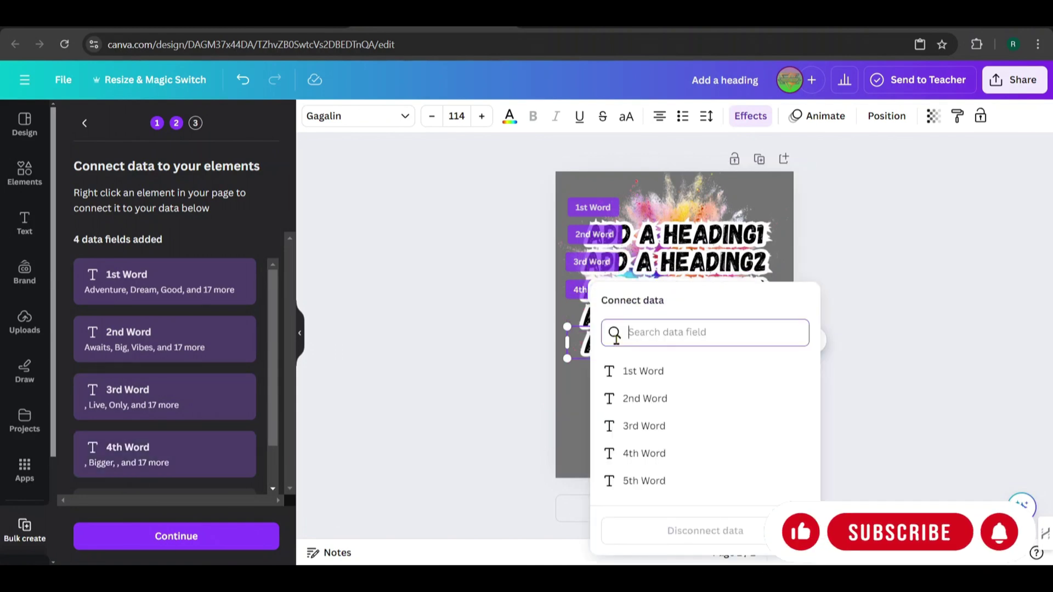
{"action": "left_click", "coordinate": [628, 485]}
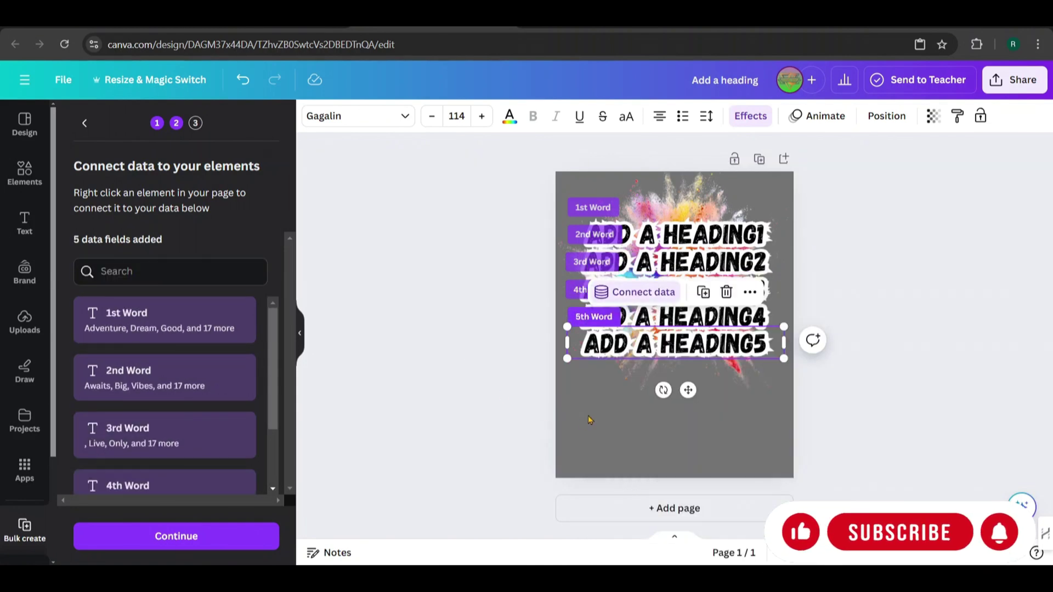
{"action": "left_click", "coordinate": [238, 541]}
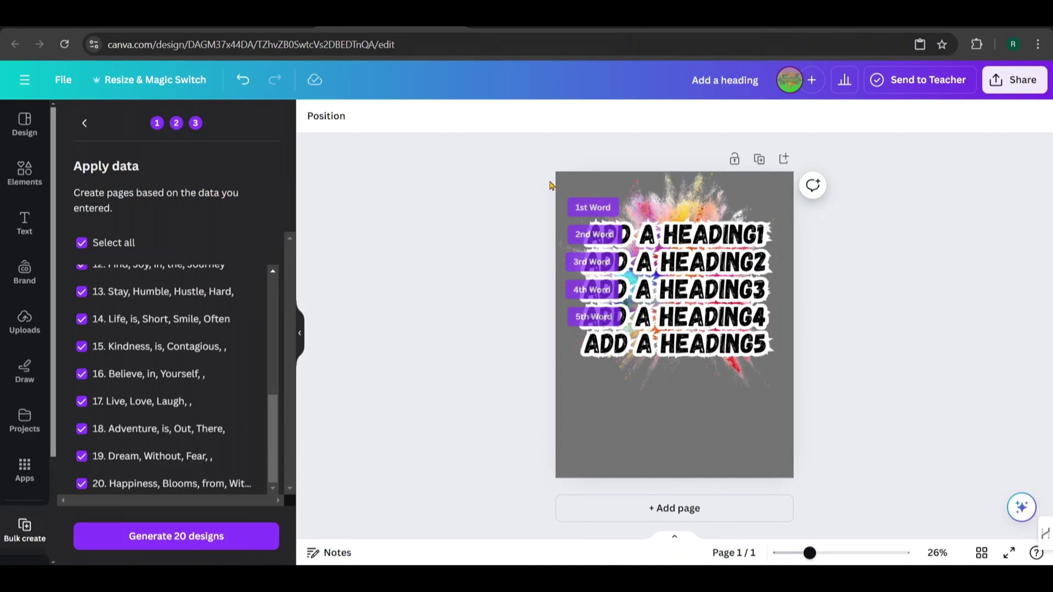
Drag all five heading lines together down to the page's centre guide, then deselect
{"action": "left_click_drag", "start_coordinate": [568, 190], "coordinate": [760, 367]}
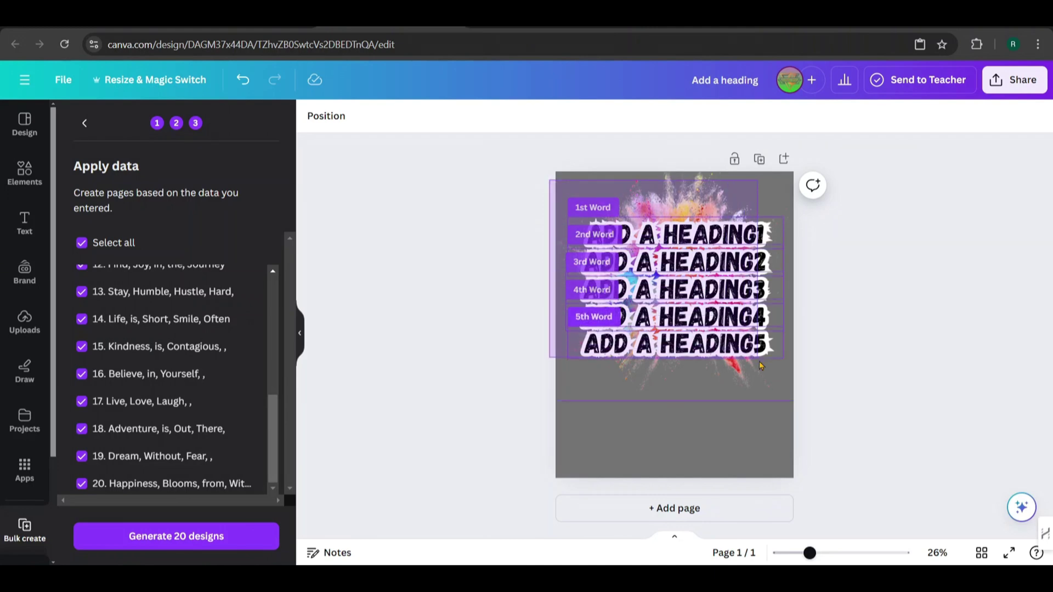
{"action": "left_click_drag", "start_coordinate": [774, 404], "coordinate": [759, 380]}
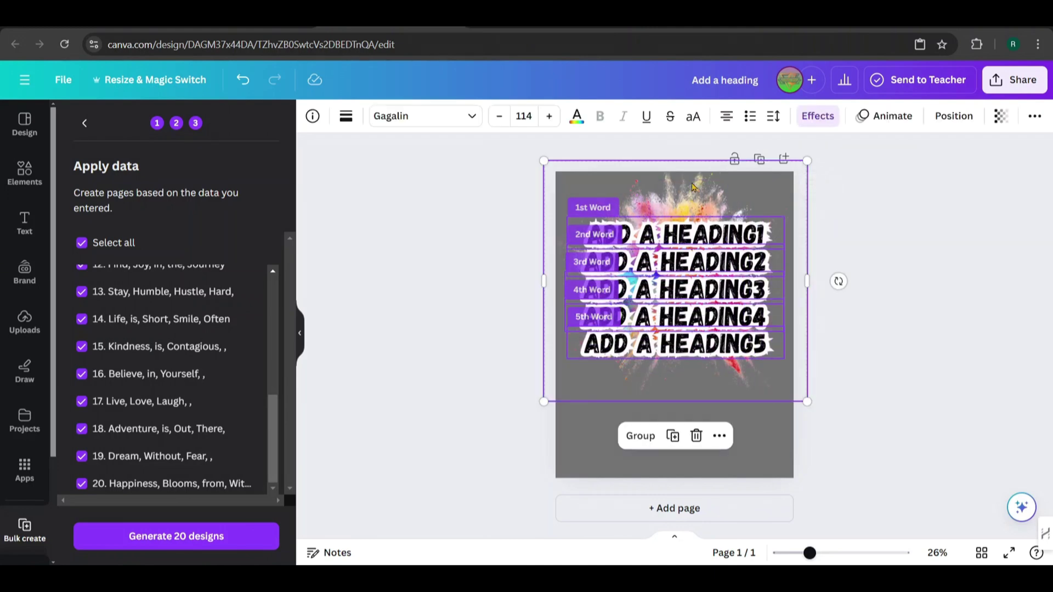
{"action": "left_click_drag", "start_coordinate": [692, 194], "coordinate": [695, 231]}
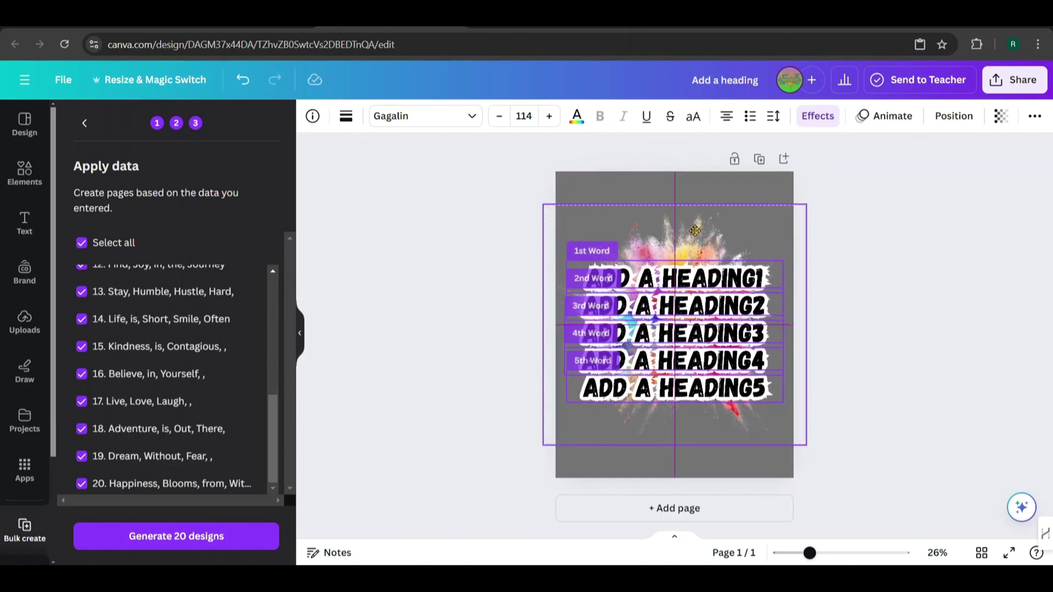
{"action": "left_click_drag", "start_coordinate": [694, 231], "coordinate": [695, 231]}
{"action": "left_click", "coordinate": [866, 255]}
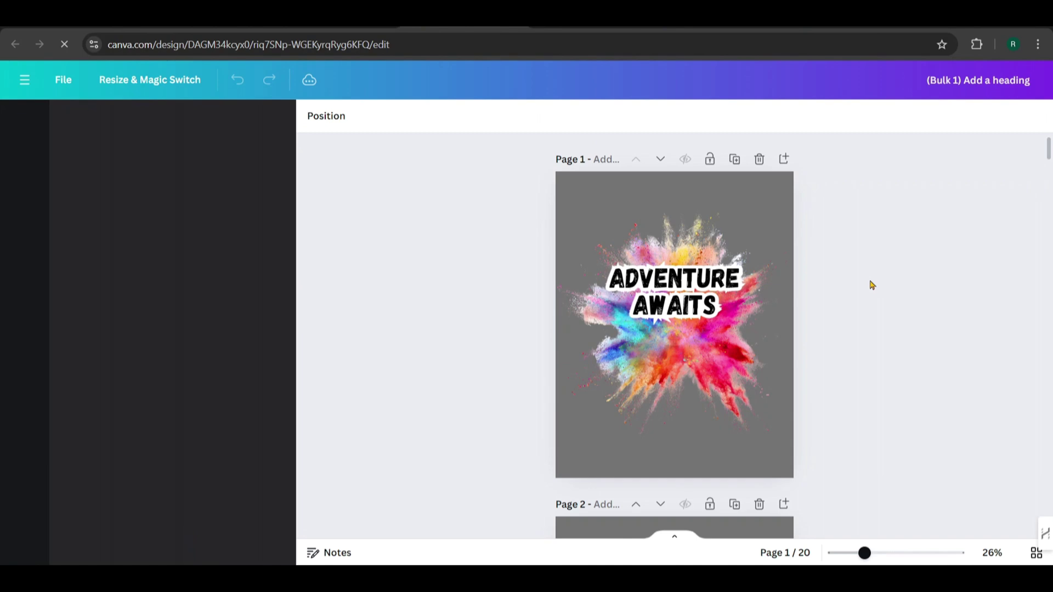
{"action": "scroll", "coordinate": [871, 286], "scroll_direction": "down", "scroll_amount": 3}
{"action": "scroll", "coordinate": [870, 287], "scroll_direction": "down", "scroll_amount": 3}
{"action": "scroll", "coordinate": [871, 289], "scroll_direction": "down", "scroll_amount": 3}
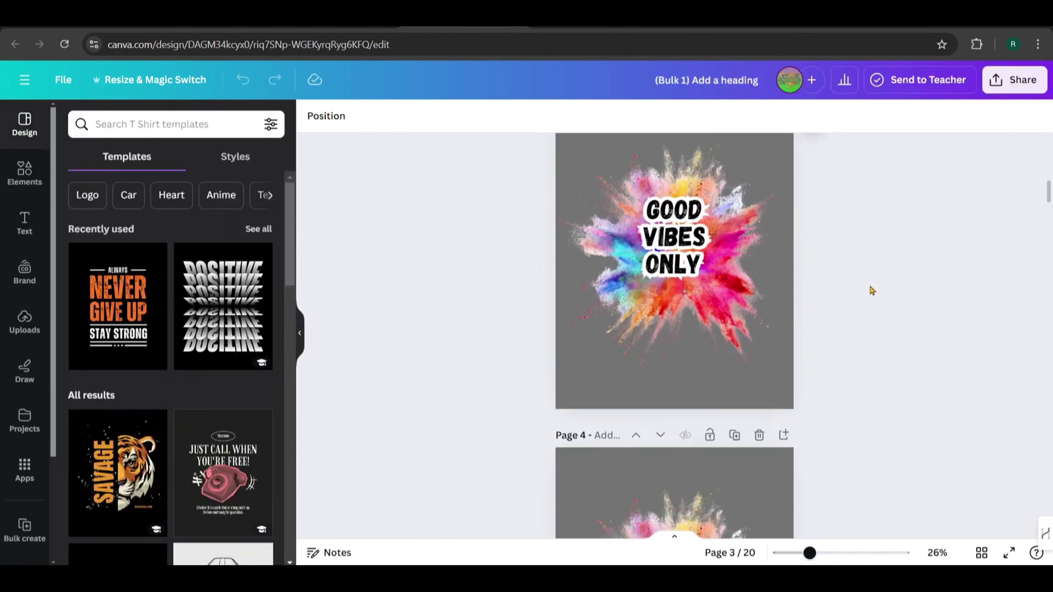
{"action": "scroll", "coordinate": [871, 290], "scroll_direction": "down", "scroll_amount": 3}
{"action": "scroll", "coordinate": [871, 290], "scroll_direction": "down", "scroll_amount": 3}
{"action": "scroll", "coordinate": [871, 291], "scroll_direction": "down", "scroll_amount": 3}
{"action": "scroll", "coordinate": [871, 290], "scroll_direction": "down", "scroll_amount": 3}
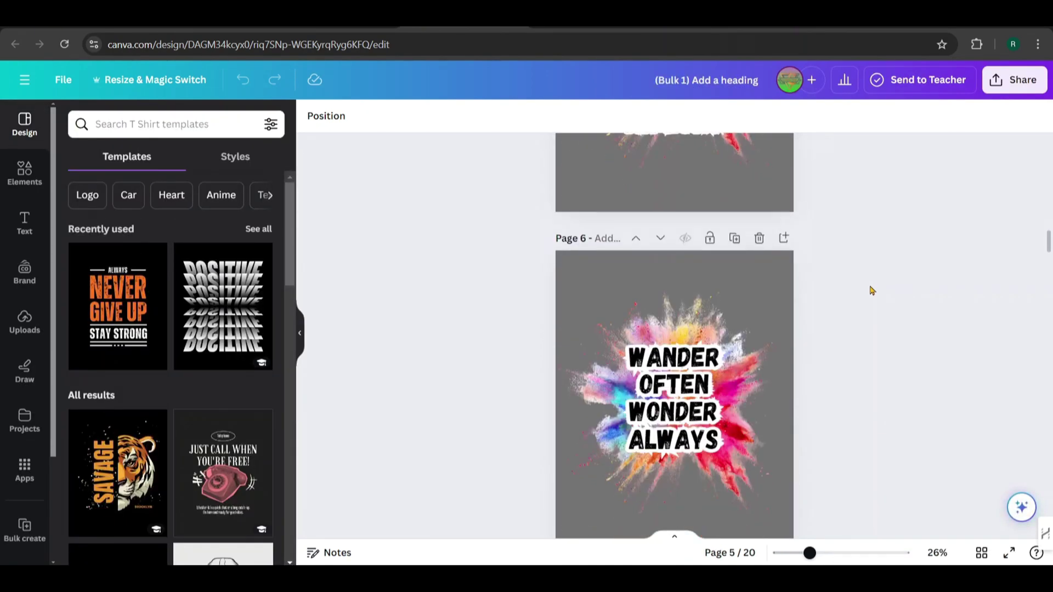
{"action": "scroll", "coordinate": [870, 291], "scroll_direction": "down", "scroll_amount": 3}
{"action": "scroll", "coordinate": [871, 290], "scroll_direction": "down", "scroll_amount": 3}
{"action": "scroll", "coordinate": [871, 291], "scroll_direction": "down", "scroll_amount": 3}
{"action": "scroll", "coordinate": [871, 290], "scroll_direction": "down", "scroll_amount": 2}
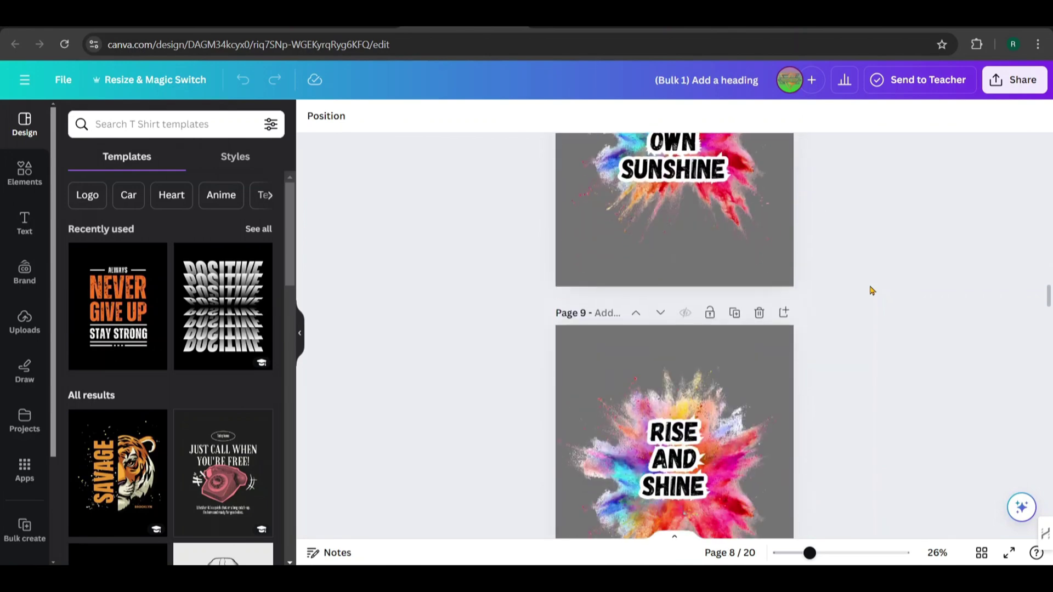
{"action": "scroll", "coordinate": [871, 290], "scroll_direction": "down", "scroll_amount": 3}
{"action": "scroll", "coordinate": [871, 291], "scroll_direction": "down", "scroll_amount": 3}
{"action": "scroll", "coordinate": [871, 291], "scroll_direction": "down", "scroll_amount": 3}
{"action": "scroll", "coordinate": [870, 290], "scroll_direction": "down", "scroll_amount": 3}
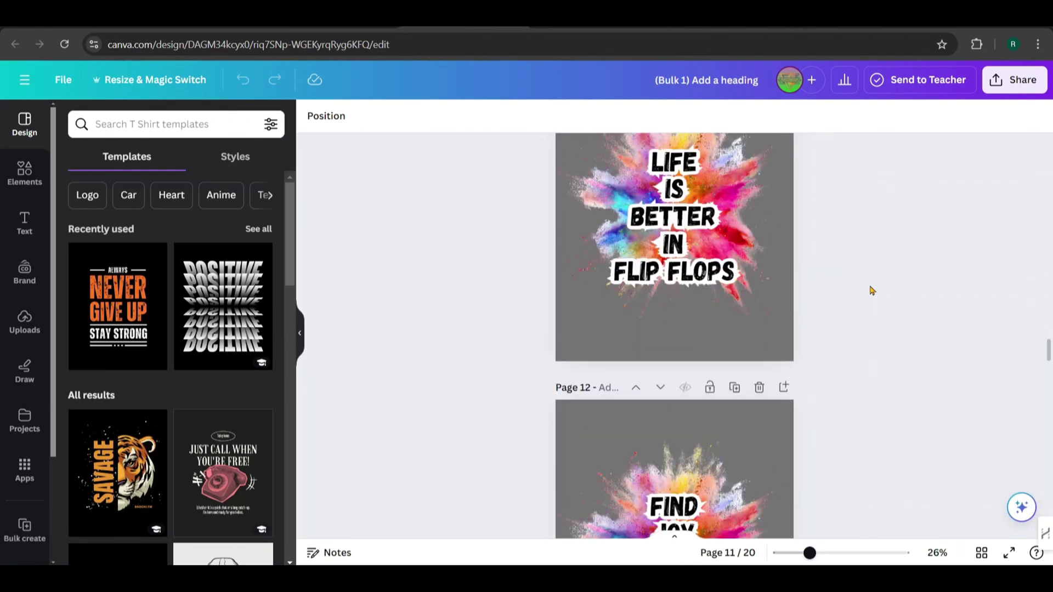
{"action": "scroll", "coordinate": [871, 291], "scroll_direction": "down", "scroll_amount": 3}
{"action": "scroll", "coordinate": [871, 291], "scroll_direction": "down", "scroll_amount": 3}
{"action": "scroll", "coordinate": [870, 290], "scroll_direction": "down", "scroll_amount": 3}
{"action": "scroll", "coordinate": [871, 290], "scroll_direction": "down", "scroll_amount": 3}
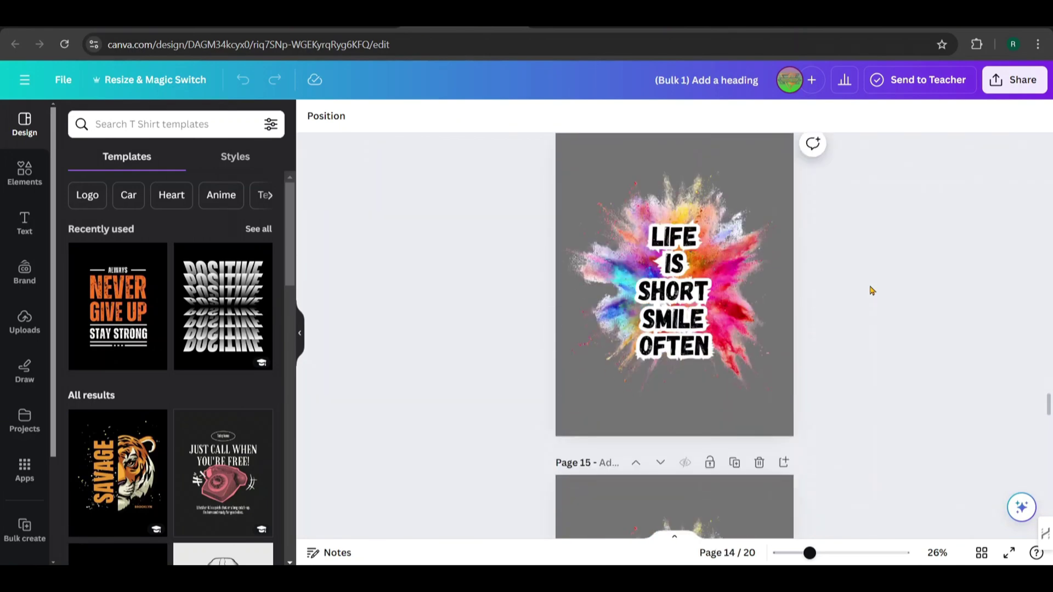
{"action": "scroll", "coordinate": [871, 290], "scroll_direction": "down", "scroll_amount": 3}
{"action": "scroll", "coordinate": [871, 290], "scroll_direction": "down", "scroll_amount": 3}
{"action": "scroll", "coordinate": [871, 290], "scroll_direction": "down", "scroll_amount": 3}
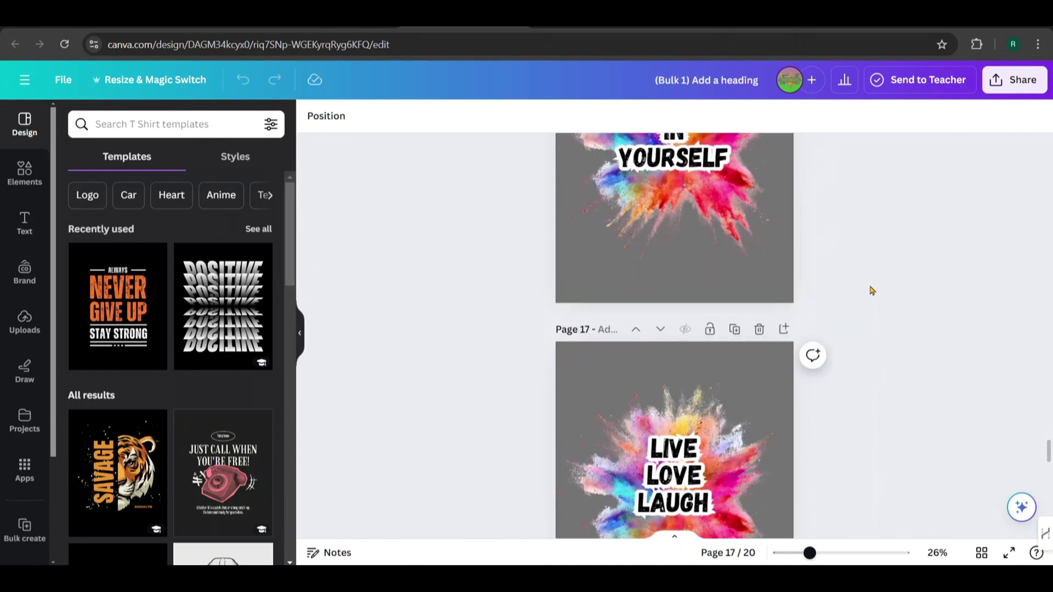
{"action": "scroll", "coordinate": [871, 290], "scroll_direction": "down", "scroll_amount": 3}
{"action": "scroll", "coordinate": [871, 290], "scroll_direction": "down", "scroll_amount": 3}
{"action": "scroll", "coordinate": [871, 290], "scroll_direction": "down", "scroll_amount": 3}
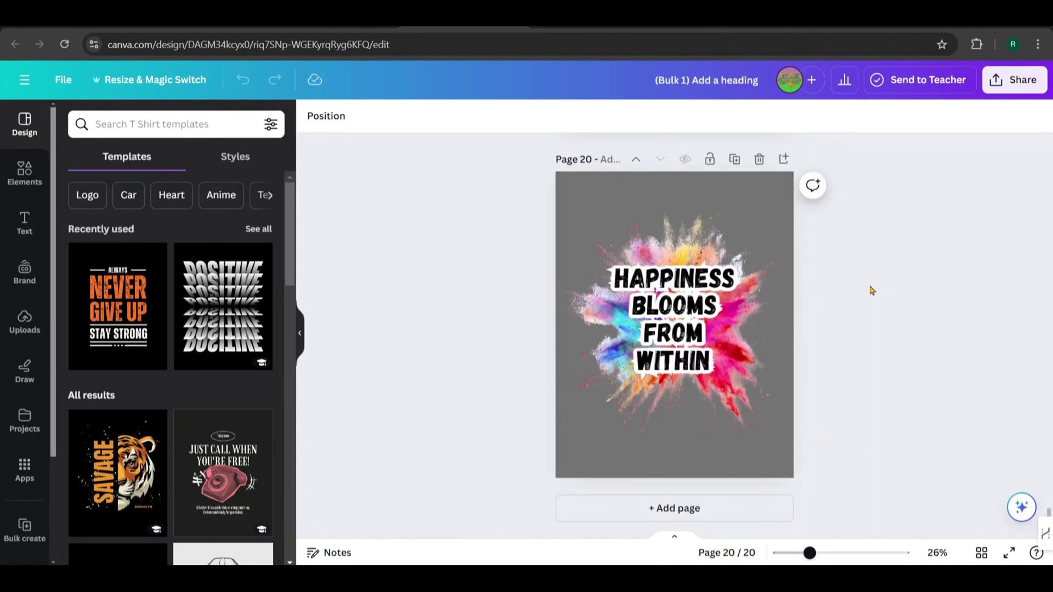
{"action": "scroll", "coordinate": [870, 291], "scroll_direction": "up", "scroll_amount": 1}
{"action": "scroll", "coordinate": [870, 291], "scroll_direction": "up", "scroll_amount": 3}
{"action": "scroll", "coordinate": [871, 291], "scroll_direction": "up", "scroll_amount": 2}
{"action": "scroll", "coordinate": [871, 290], "scroll_direction": "down", "scroll_amount": 3}
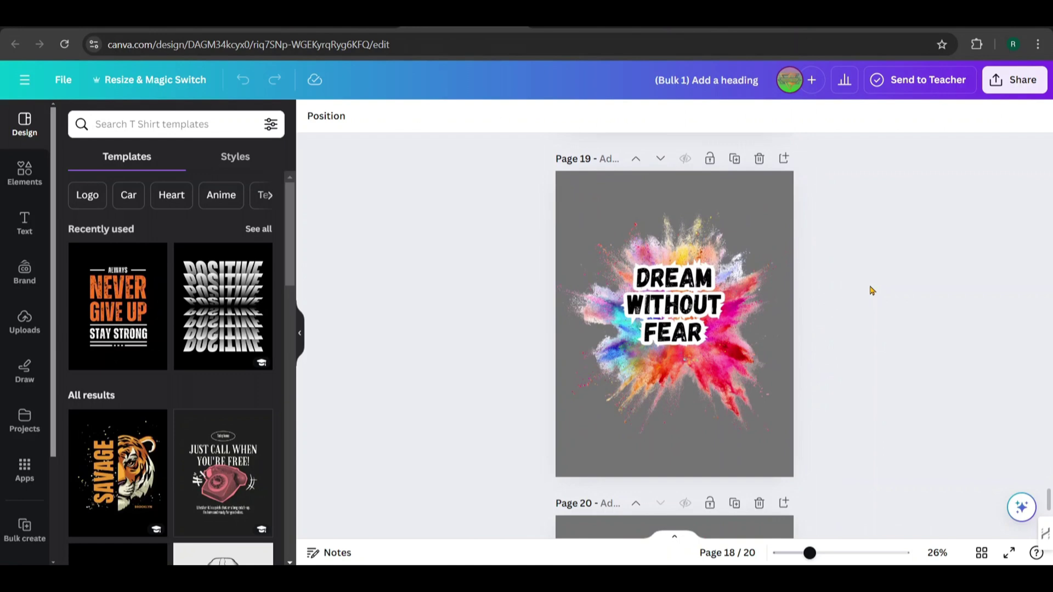
Adjust the splash graphics on pages 19, 14 and 12, slightly enlarging page 14's
{"action": "left_click", "coordinate": [617, 415]}
{"action": "left_click", "coordinate": [617, 385]}
{"action": "left_click", "coordinate": [609, 422]}
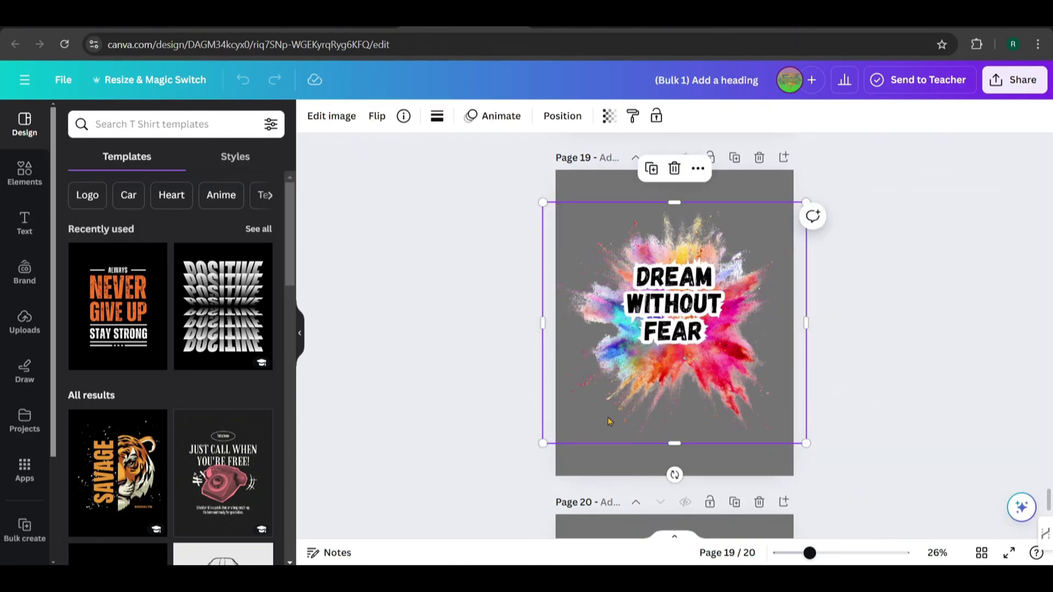
{"action": "left_click_drag", "start_coordinate": [609, 422], "coordinate": [609, 429]}
{"action": "scroll", "coordinate": [835, 361], "scroll_direction": "up", "scroll_amount": 3}
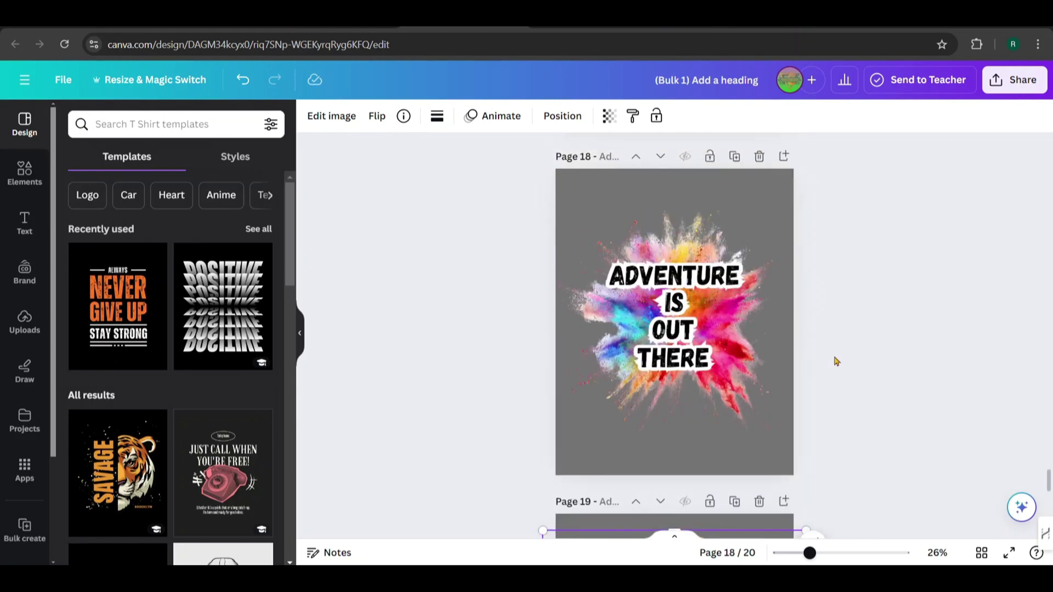
{"action": "scroll", "coordinate": [835, 361], "scroll_direction": "up", "scroll_amount": 3}
{"action": "scroll", "coordinate": [834, 359], "scroll_direction": "up", "scroll_amount": 3}
{"action": "scroll", "coordinate": [835, 360], "scroll_direction": "up", "scroll_amount": 5}
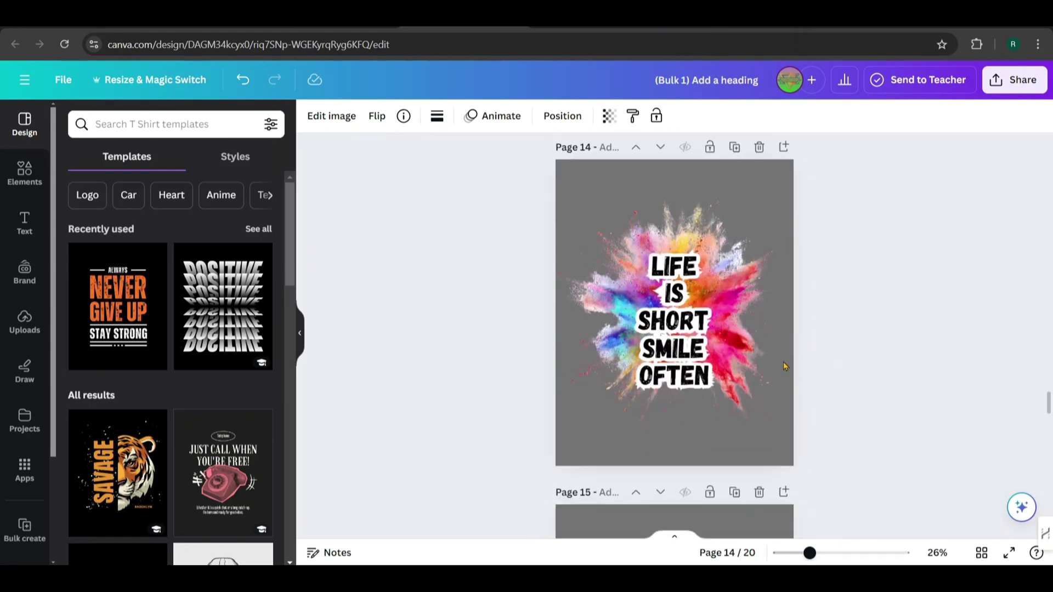
{"action": "left_click", "coordinate": [788, 325]}
{"action": "left_click_drag", "start_coordinate": [552, 434], "coordinate": [537, 455]}
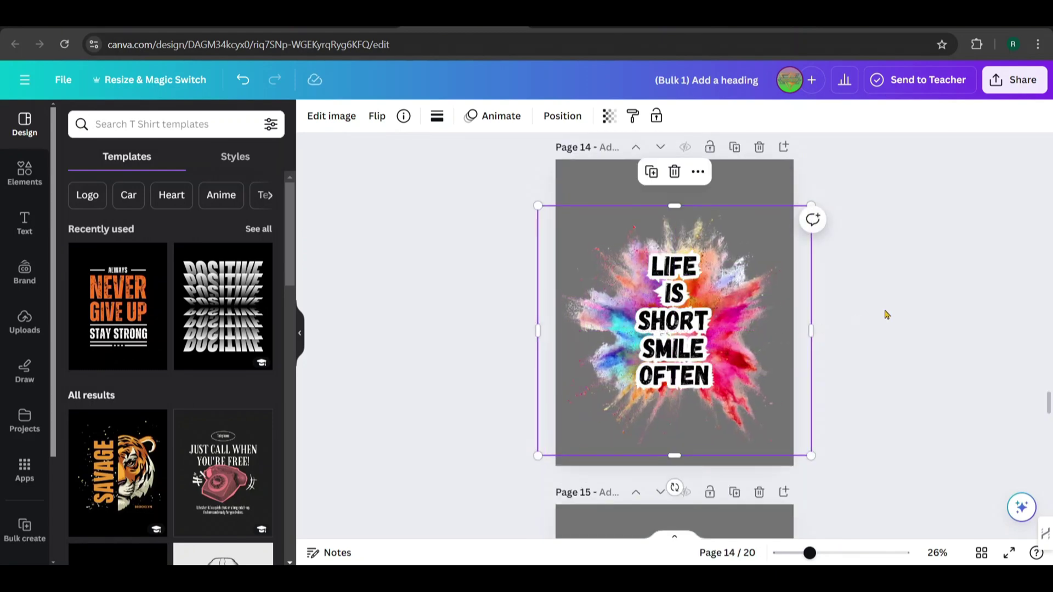
{"action": "scroll", "coordinate": [886, 316], "scroll_direction": "up", "scroll_amount": 3}
{"action": "scroll", "coordinate": [886, 315], "scroll_direction": "up", "scroll_amount": 3}
{"action": "left_click", "coordinate": [581, 404]}
{"action": "left_click_drag", "start_coordinate": [581, 404], "coordinate": [579, 410]}
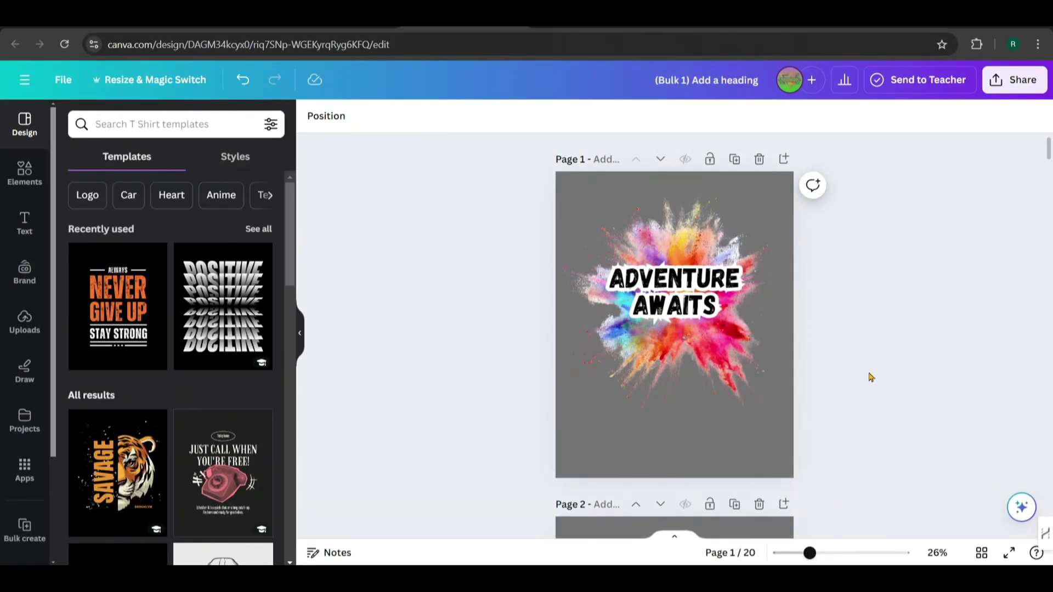
{"action": "scroll", "coordinate": [870, 377], "scroll_direction": "down", "scroll_amount": 2}
{"action": "scroll", "coordinate": [811, 357], "scroll_direction": "down", "scroll_amount": 5}
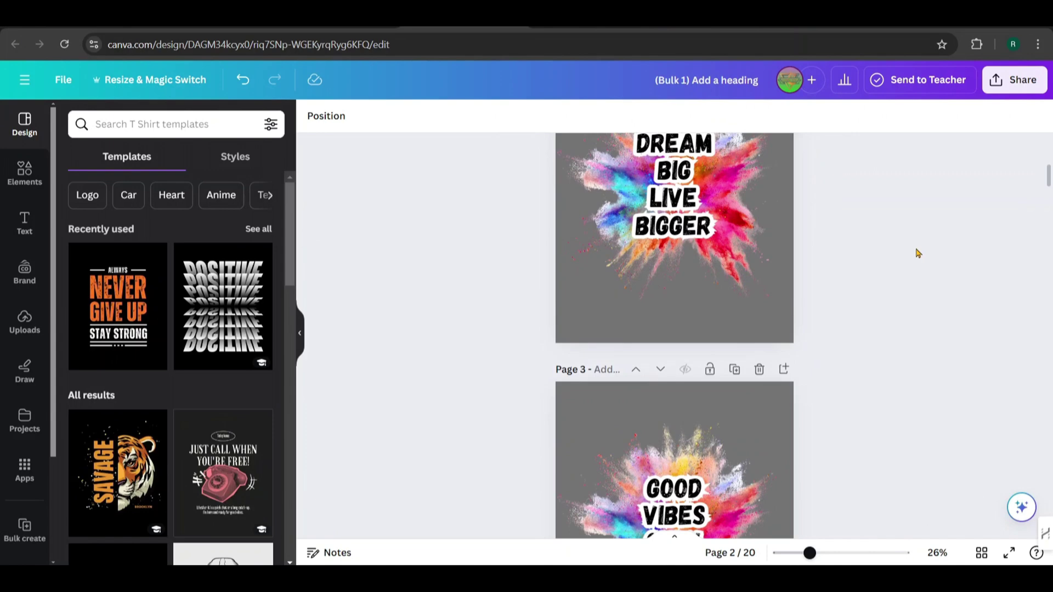
Download all 20 pages as transparent-background PNGs from Share > Download
{"action": "left_click", "coordinate": [1011, 80]}
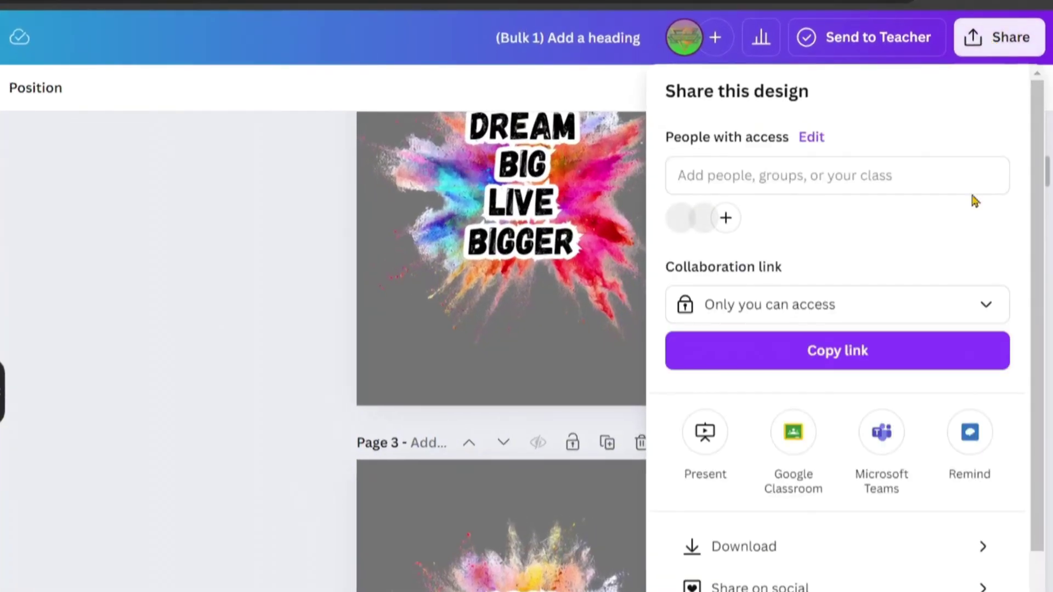
{"action": "left_click", "coordinate": [732, 557]}
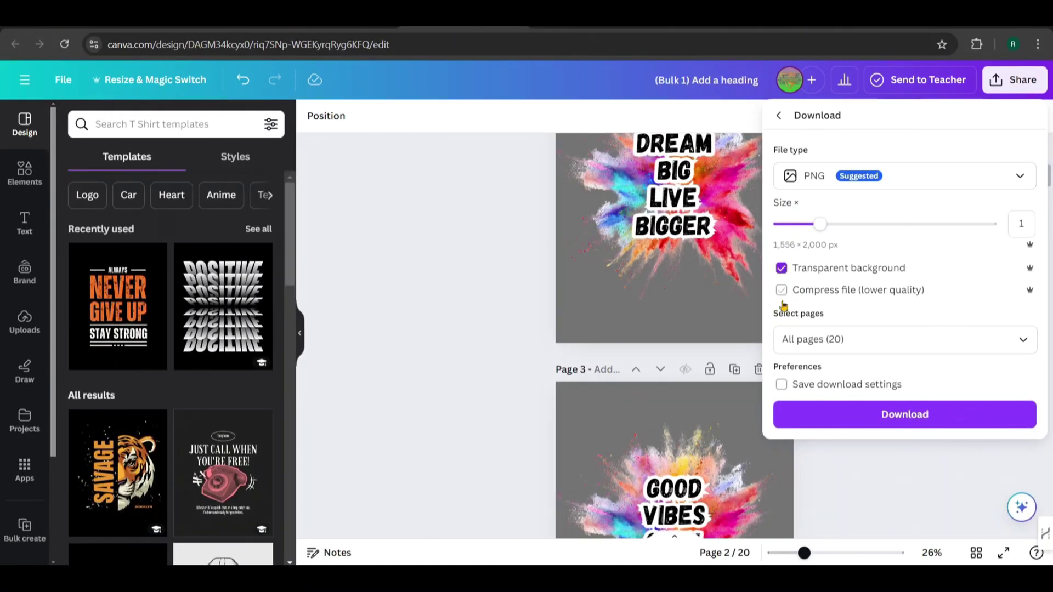
{"action": "left_click", "coordinate": [827, 416]}
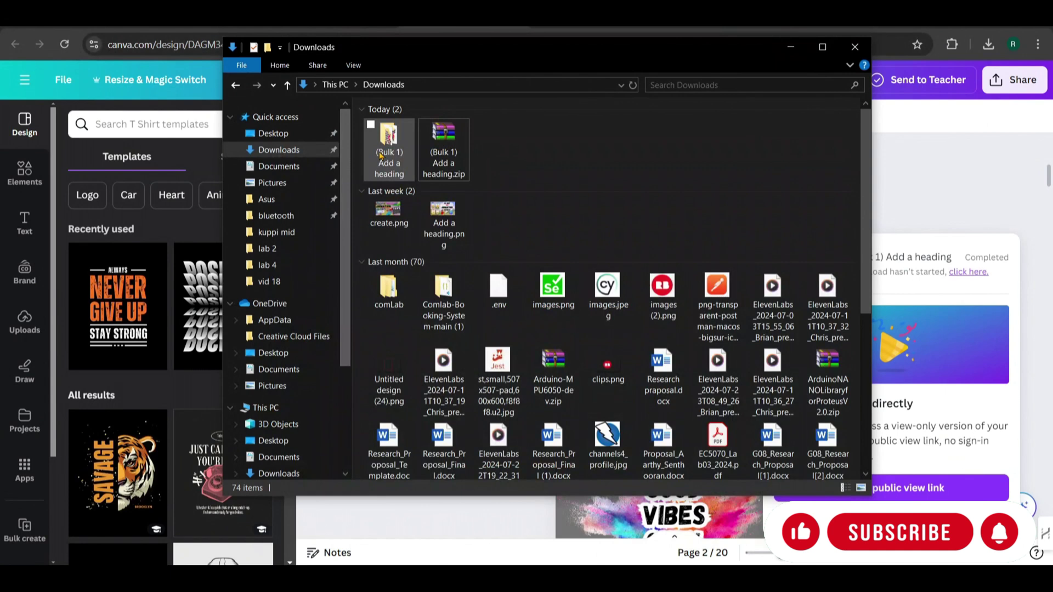
Open the '(Bulk 1) Add a heading' folder in Downloads and select 1.png
{"action": "double_click", "coordinate": [381, 155]}
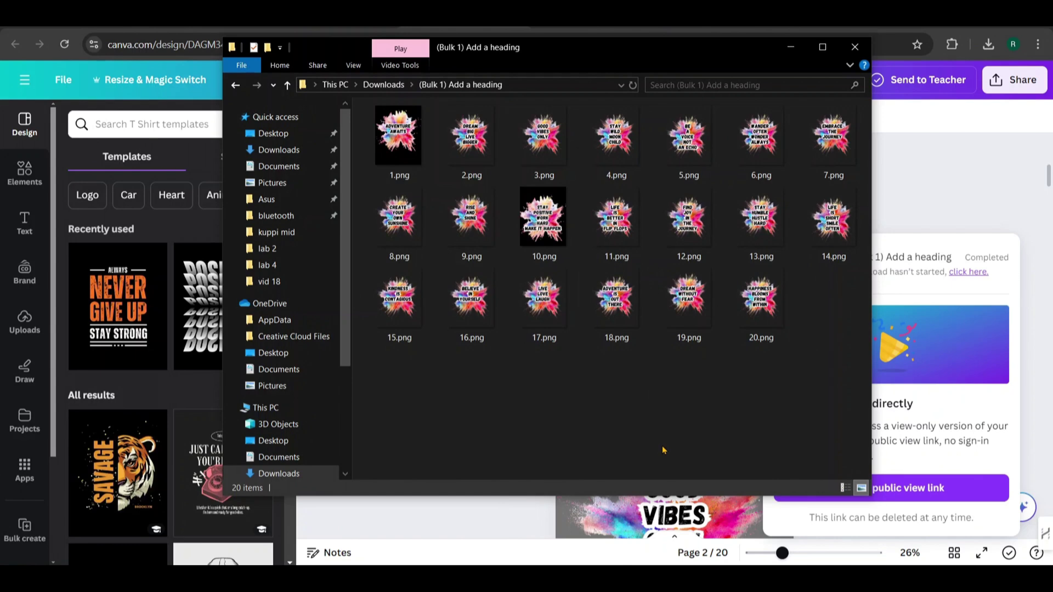
{"action": "left_click", "coordinate": [415, 162]}
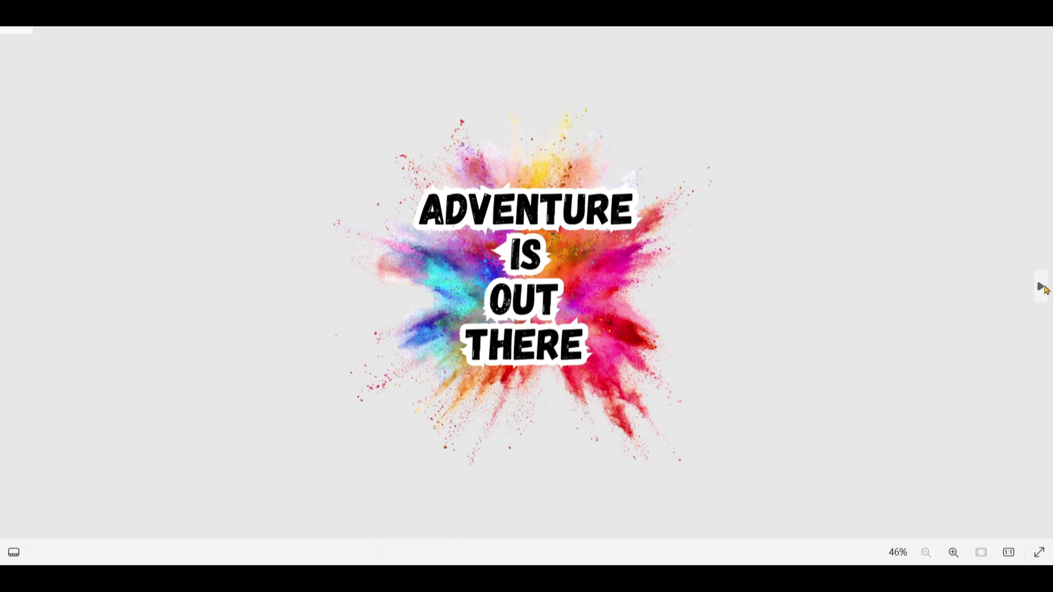
{"action": "left_click", "coordinate": [1040, 288]}
{"action": "scroll", "coordinate": [1045, 292], "scroll_direction": "up", "scroll_amount": 3}
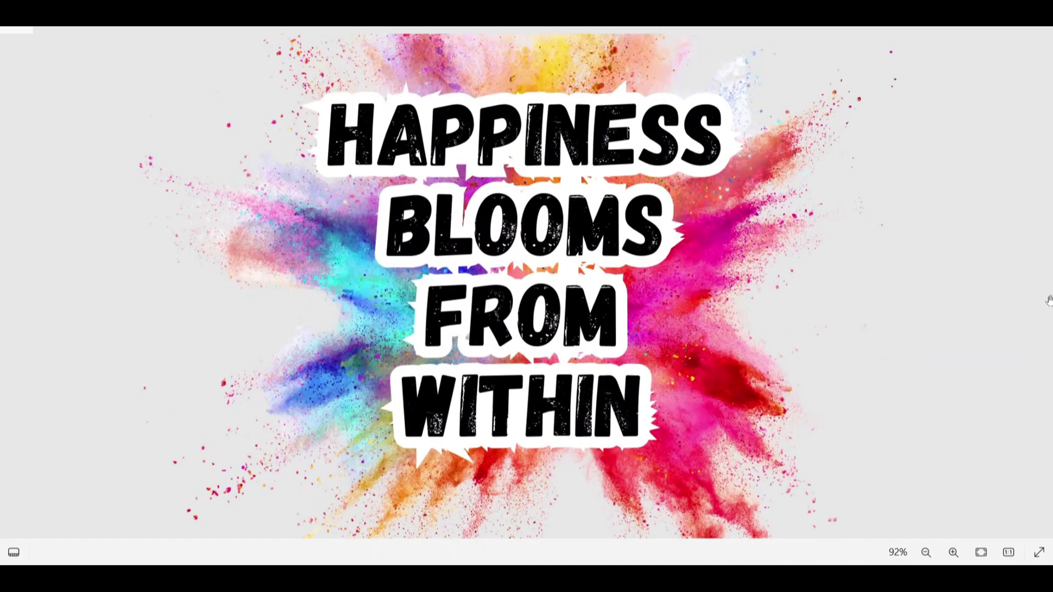
{"action": "scroll", "coordinate": [1049, 301], "scroll_direction": "down", "scroll_amount": 3}
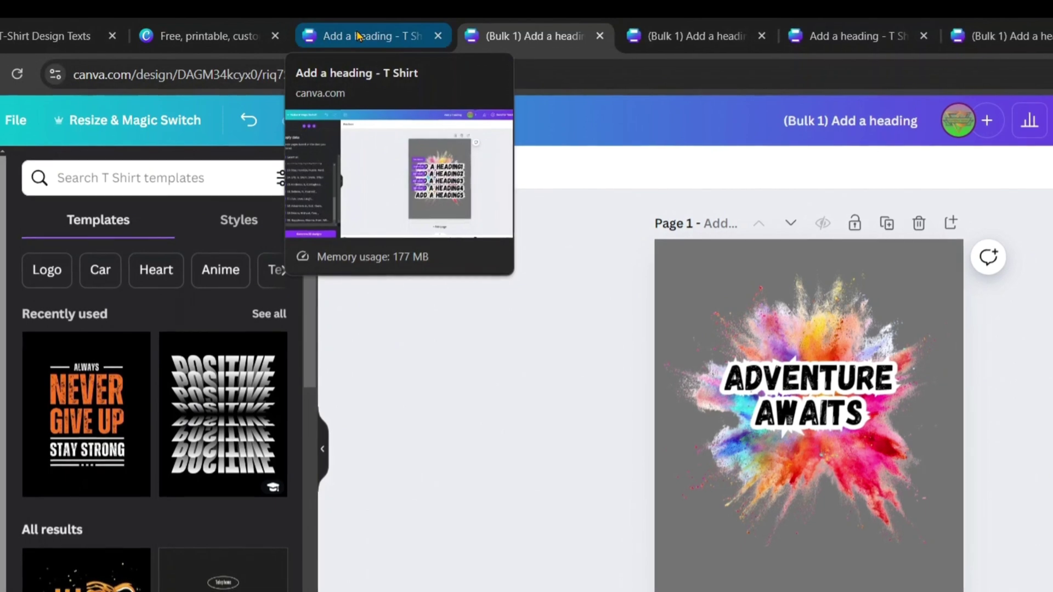
Rerun the 'Tshirt' Elements search and add a white T-shirt graphic to the original template
{"action": "left_click", "coordinate": [358, 36]}
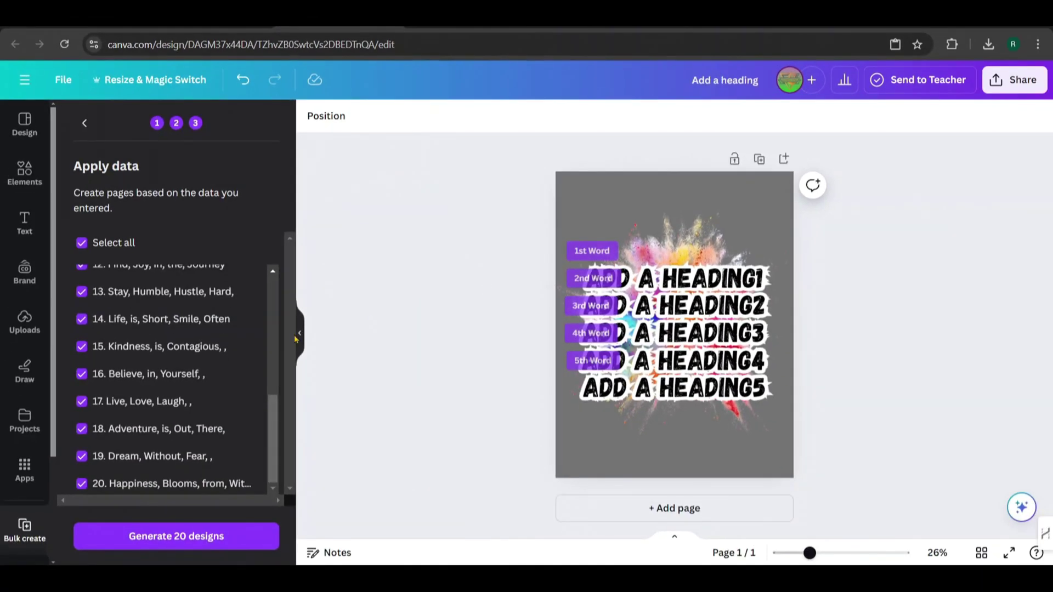
{"action": "left_click", "coordinate": [300, 337]}
{"action": "left_click", "coordinate": [17, 171]}
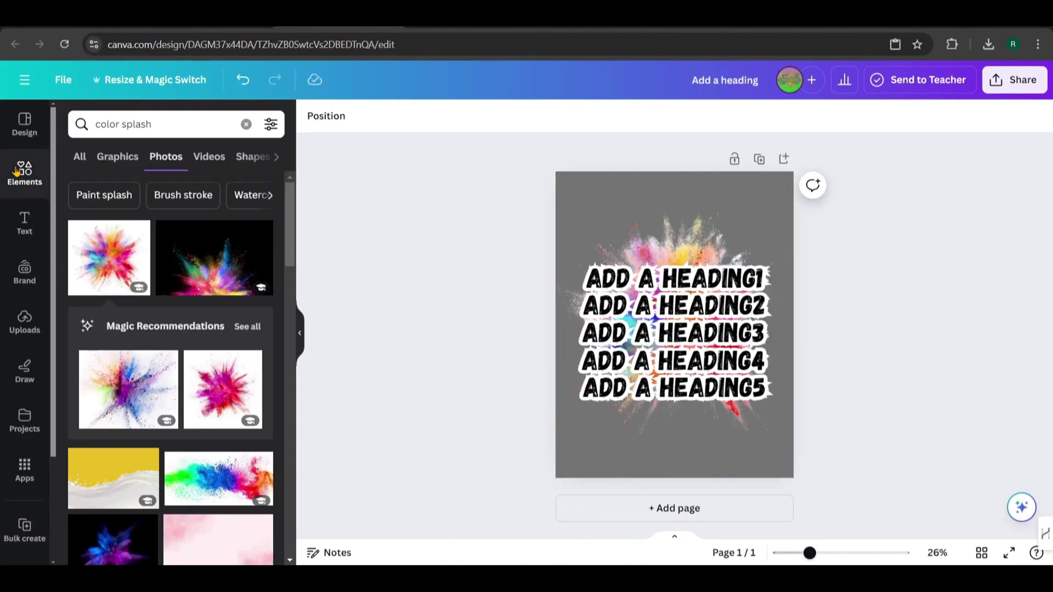
{"action": "triple_click", "coordinate": [226, 123]}
{"action": "type", "text": "t"}
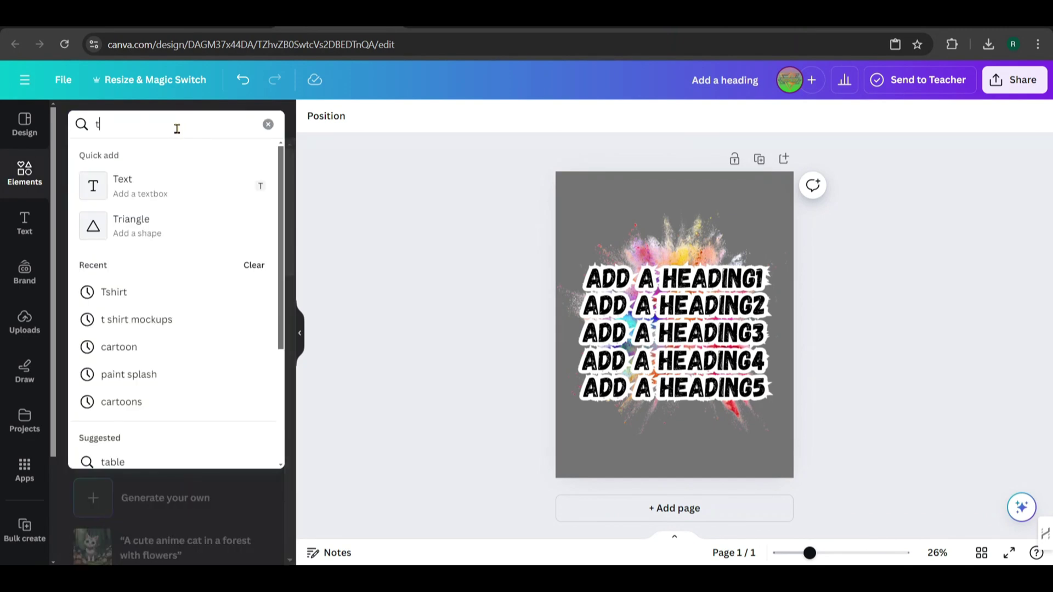
{"action": "left_click", "coordinate": [129, 293]}
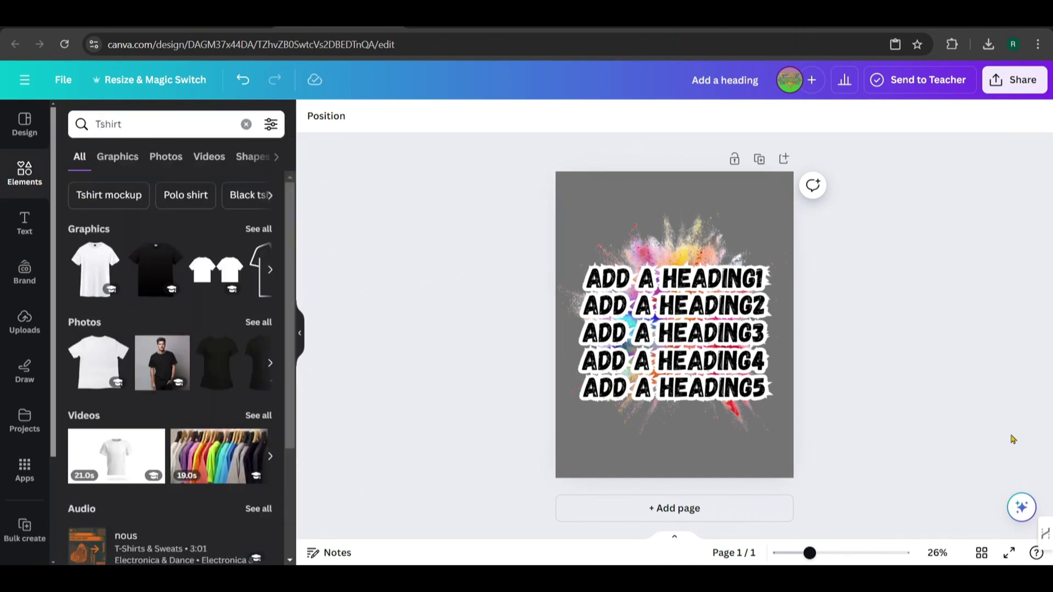
{"action": "left_click", "coordinate": [259, 230]}
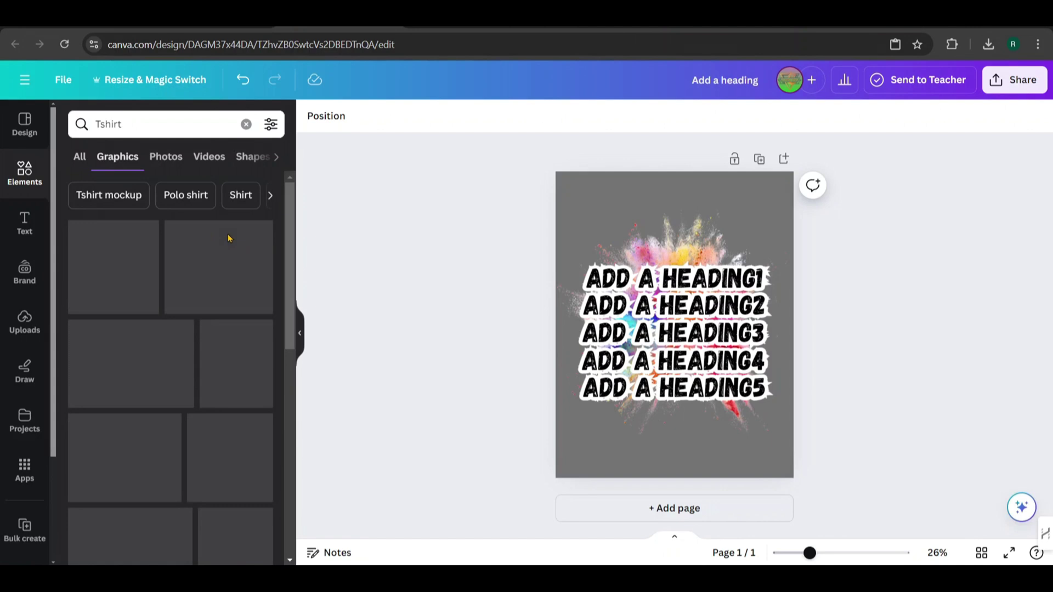
{"action": "scroll", "coordinate": [171, 237], "scroll_direction": "down", "scroll_amount": 2}
{"action": "scroll", "coordinate": [37, 330], "scroll_direction": "down", "scroll_amount": 1}
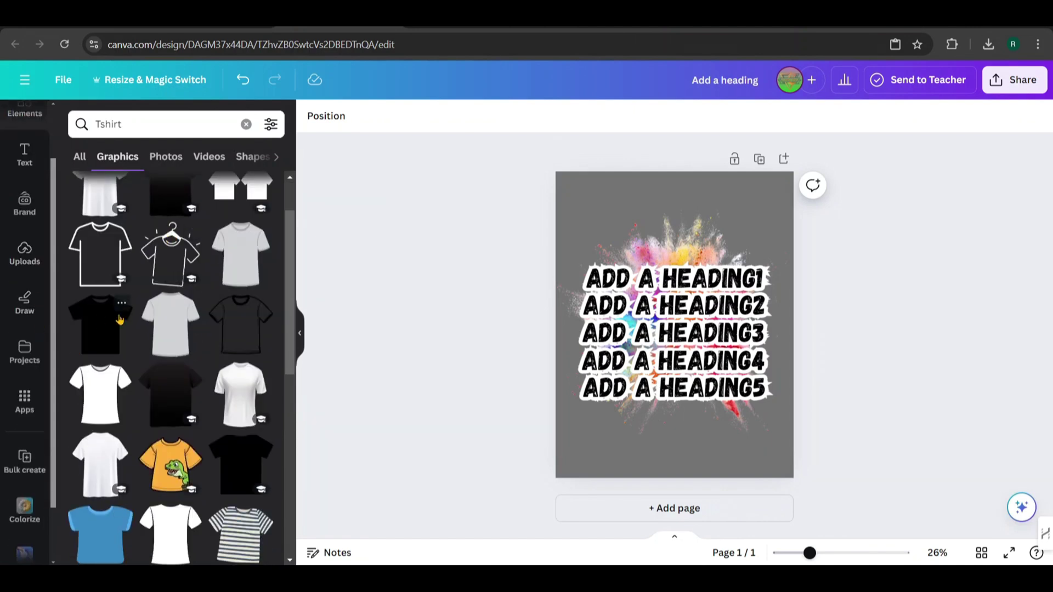
{"action": "scroll", "coordinate": [117, 393], "scroll_direction": "down", "scroll_amount": 2}
{"action": "scroll", "coordinate": [116, 393], "scroll_direction": "down", "scroll_amount": 1}
{"action": "scroll", "coordinate": [117, 394], "scroll_direction": "up", "scroll_amount": 2}
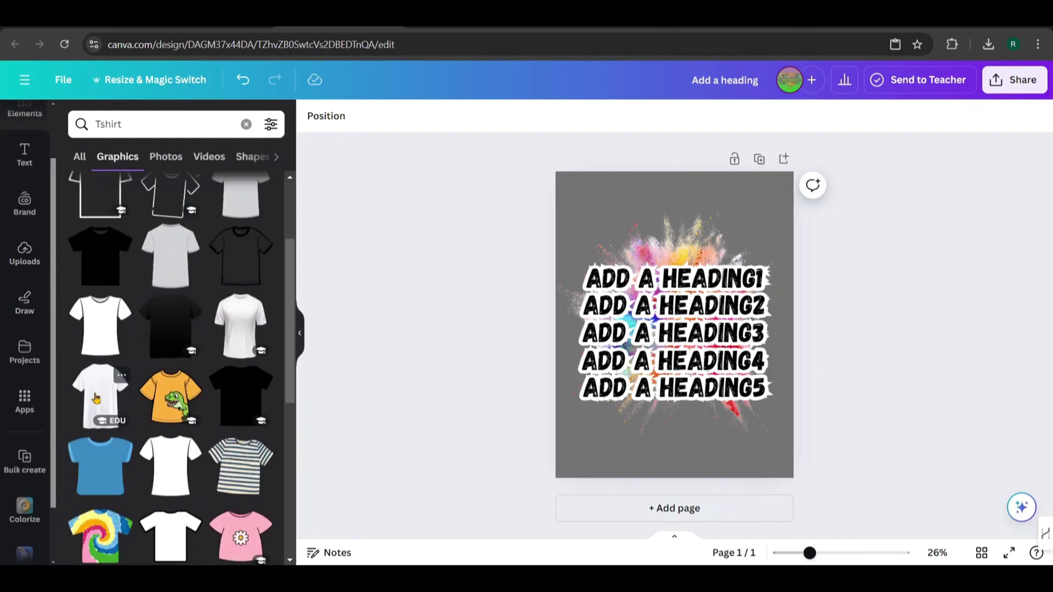
{"action": "left_click", "coordinate": [96, 398]}
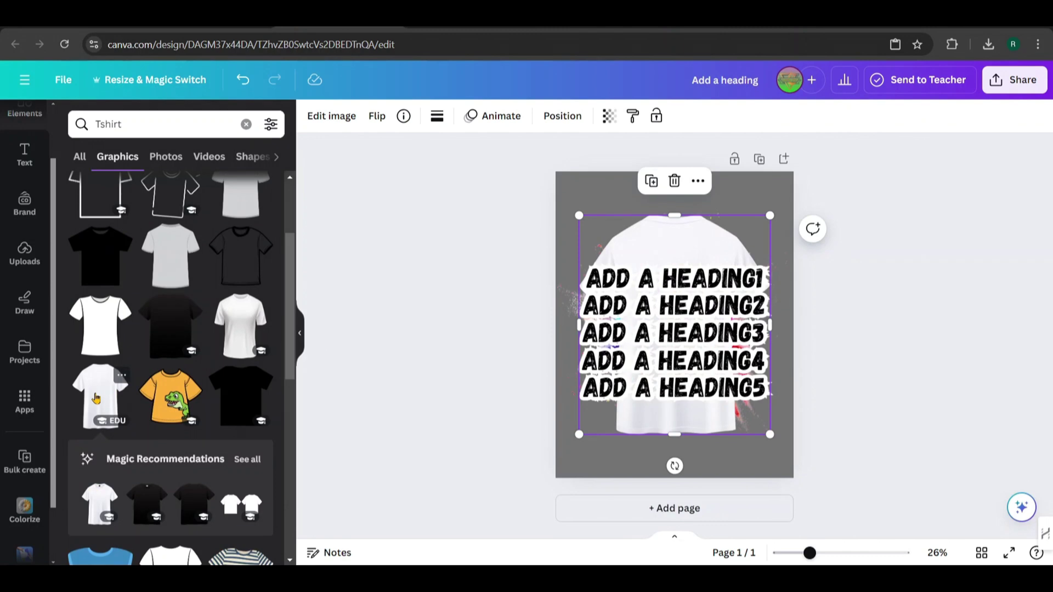
Move the T-shirt layer beneath the splash and enlarge the shirt on the page
{"action": "left_click", "coordinate": [562, 116]}
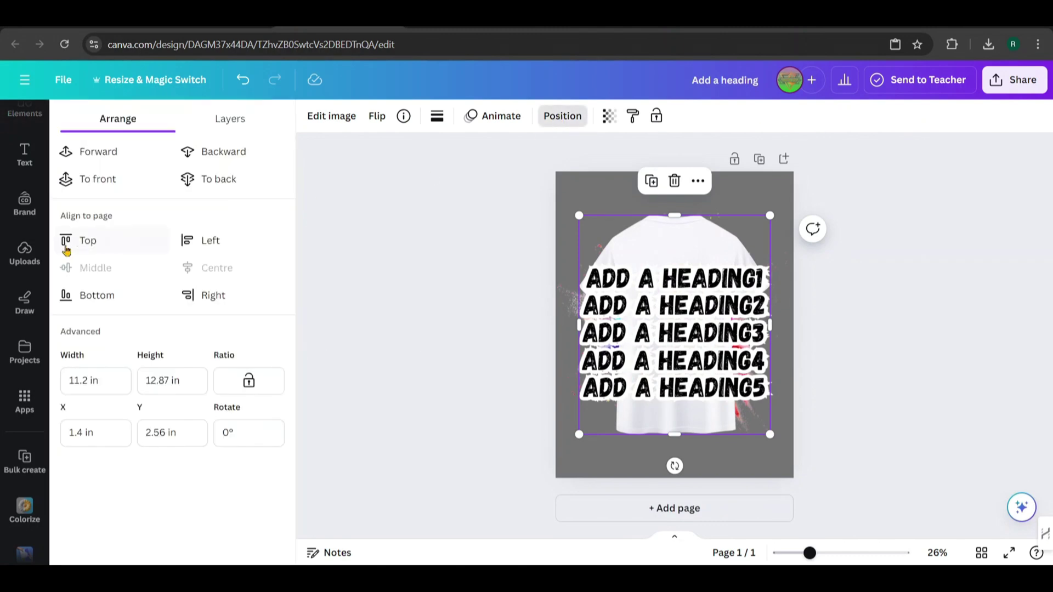
{"action": "left_click", "coordinate": [224, 121]}
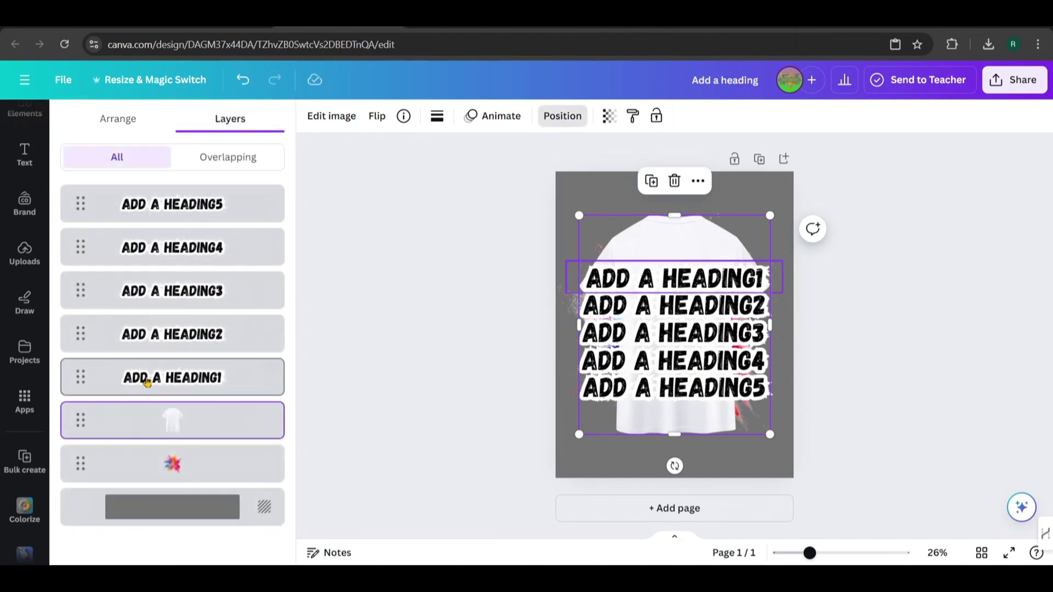
{"action": "left_click_drag", "start_coordinate": [151, 420], "coordinate": [152, 466]}
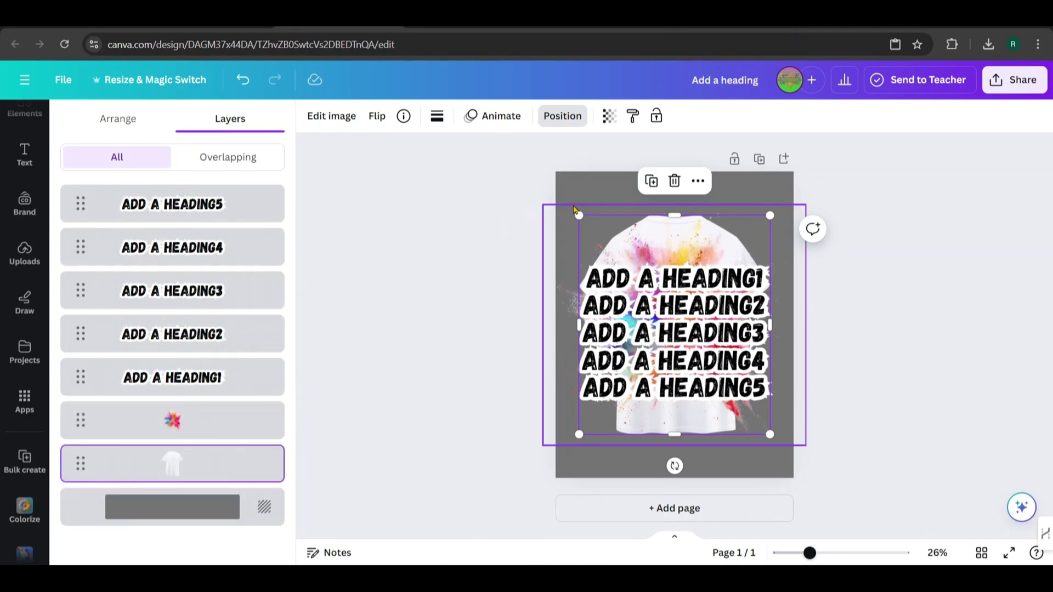
{"action": "left_click_drag", "start_coordinate": [579, 214], "coordinate": [564, 200]}
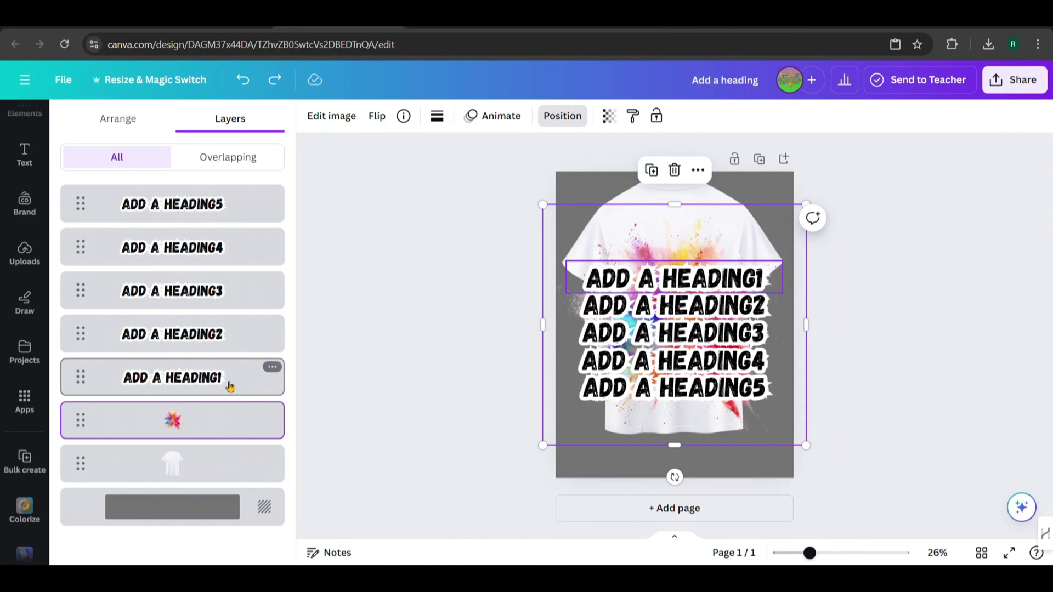
Group HEADING1–5 with the colour splash graphic
{"action": "left_click", "coordinate": [228, 385], "text": "shift"}
{"action": "left_click", "coordinate": [219, 334], "text": "shift"}
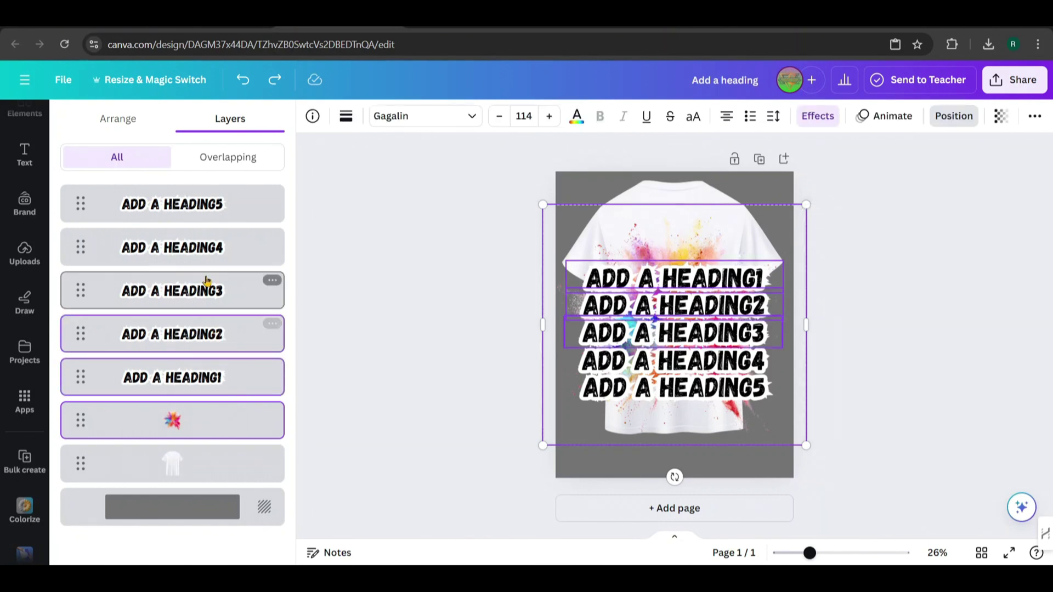
{"action": "left_click", "coordinate": [207, 282], "text": "shift"}
{"action": "left_click", "coordinate": [206, 256], "text": "shift"}
{"action": "left_click", "coordinate": [200, 208], "text": "shift"}
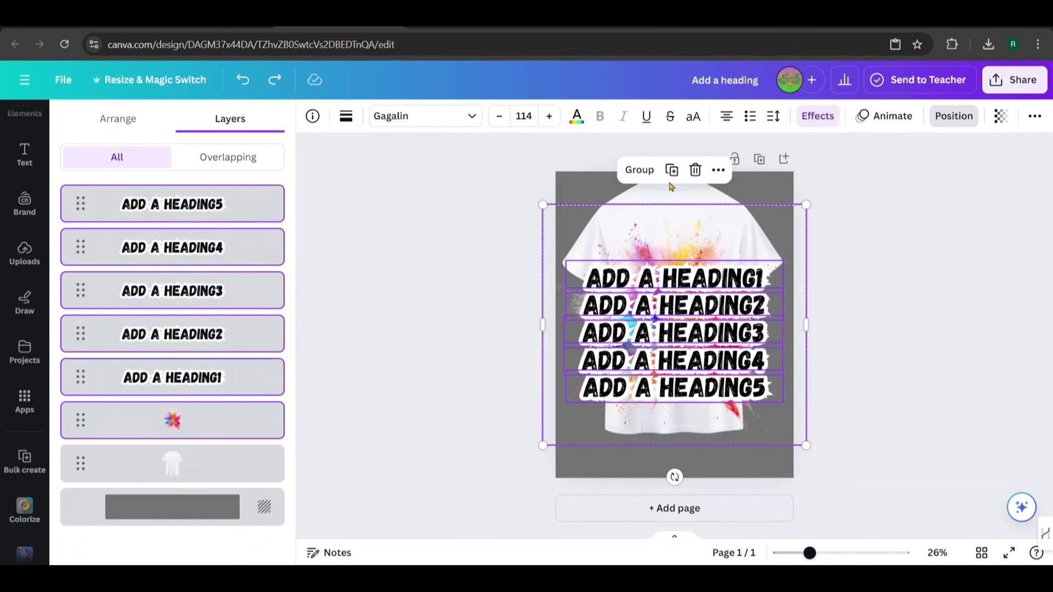
{"action": "left_click", "coordinate": [651, 179]}
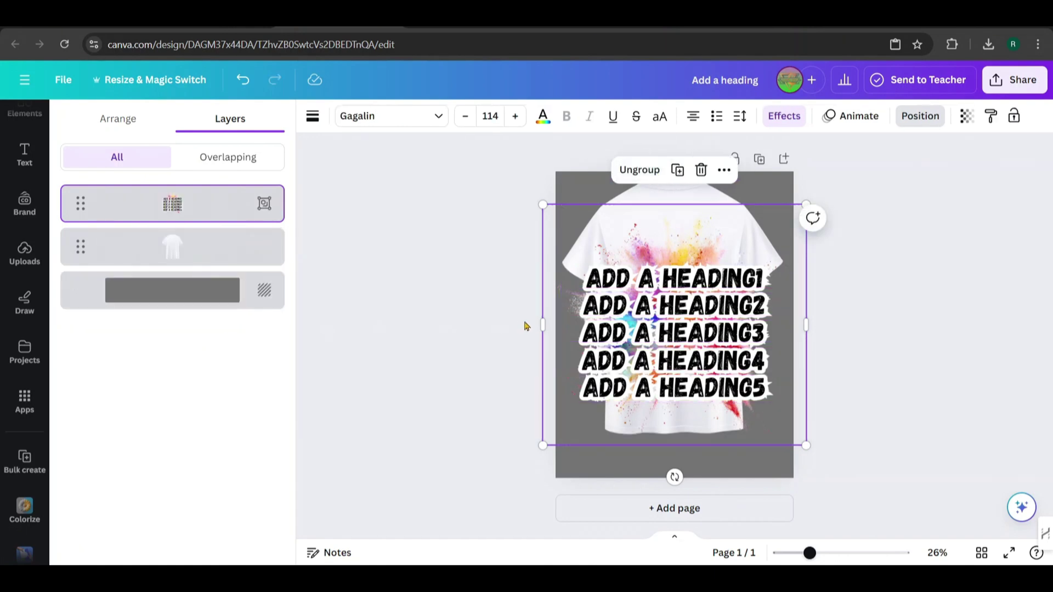
Shrink and position the heading group onto the shirt's chest
{"action": "left_click_drag", "start_coordinate": [535, 448], "coordinate": [578, 404]}
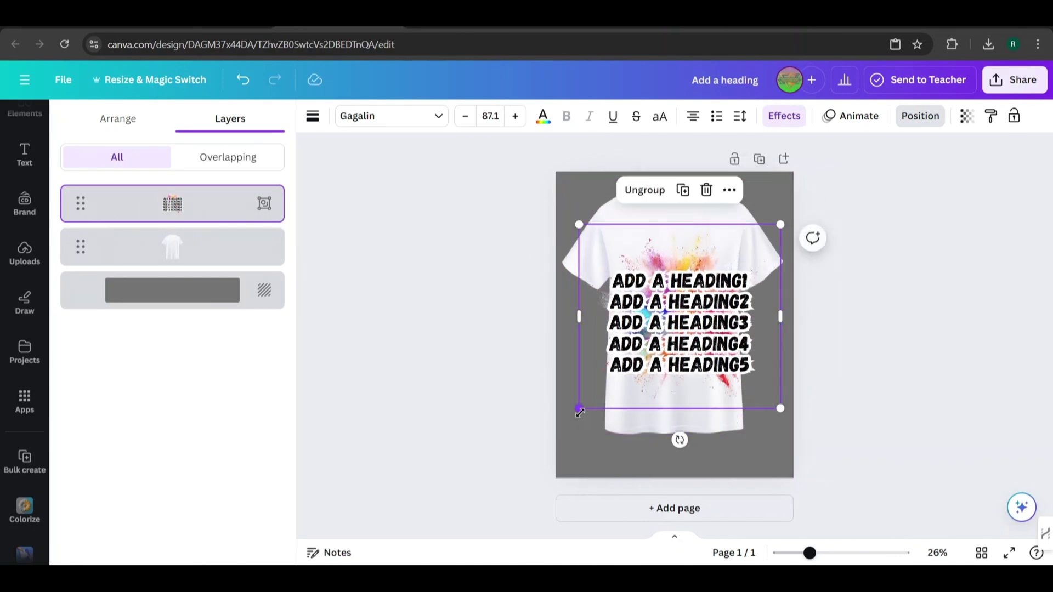
{"action": "left_click_drag", "start_coordinate": [650, 320], "coordinate": [654, 329]}
{"action": "left_click", "coordinate": [634, 422]}
{"action": "left_click", "coordinate": [674, 428]}
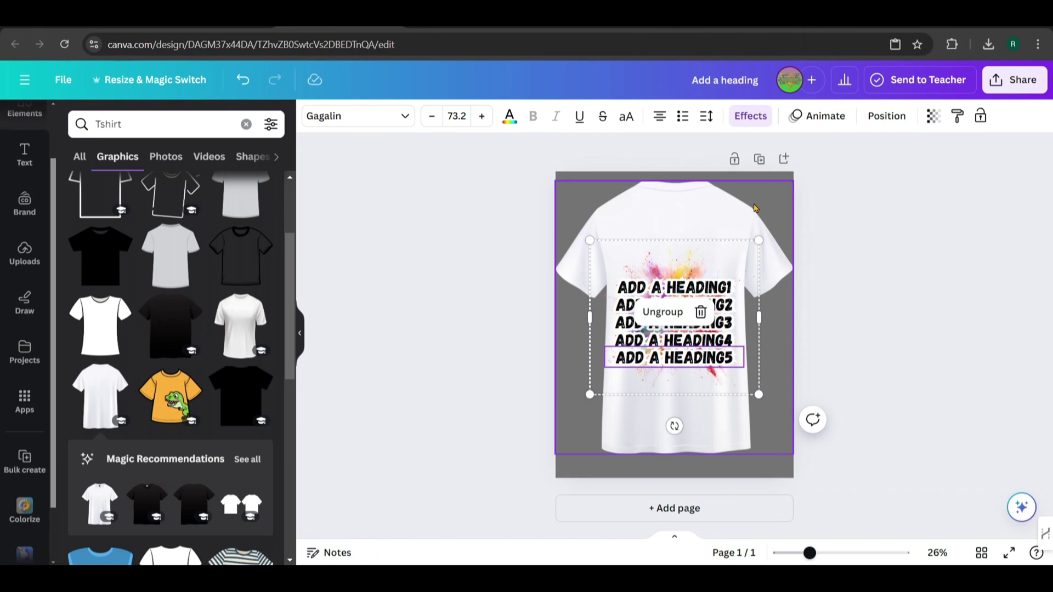
{"action": "left_click", "coordinate": [772, 193]}
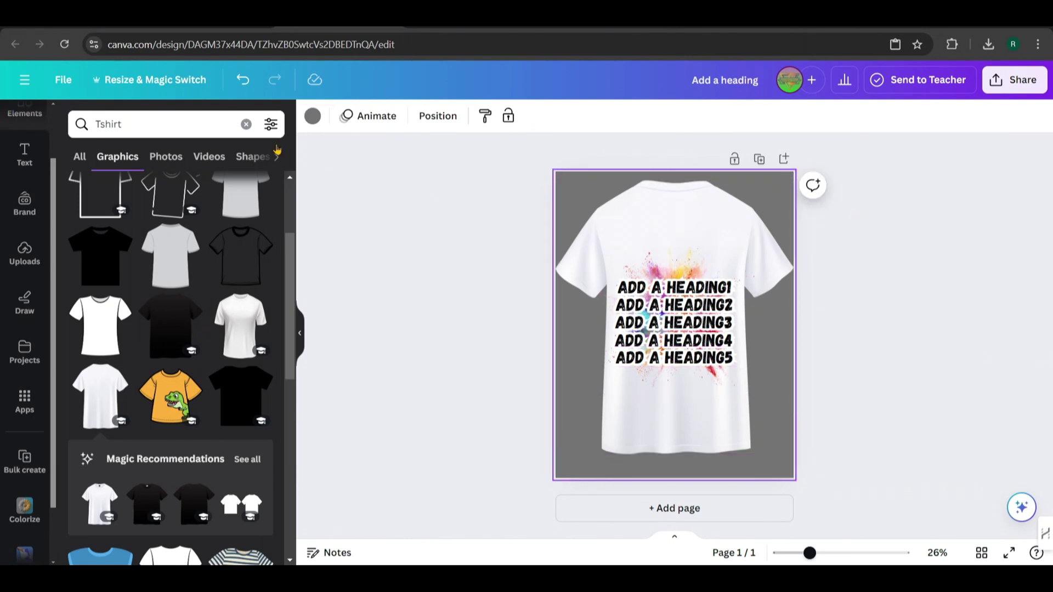
{"action": "scroll", "coordinate": [26, 208], "scroll_direction": "up", "scroll_amount": 2}
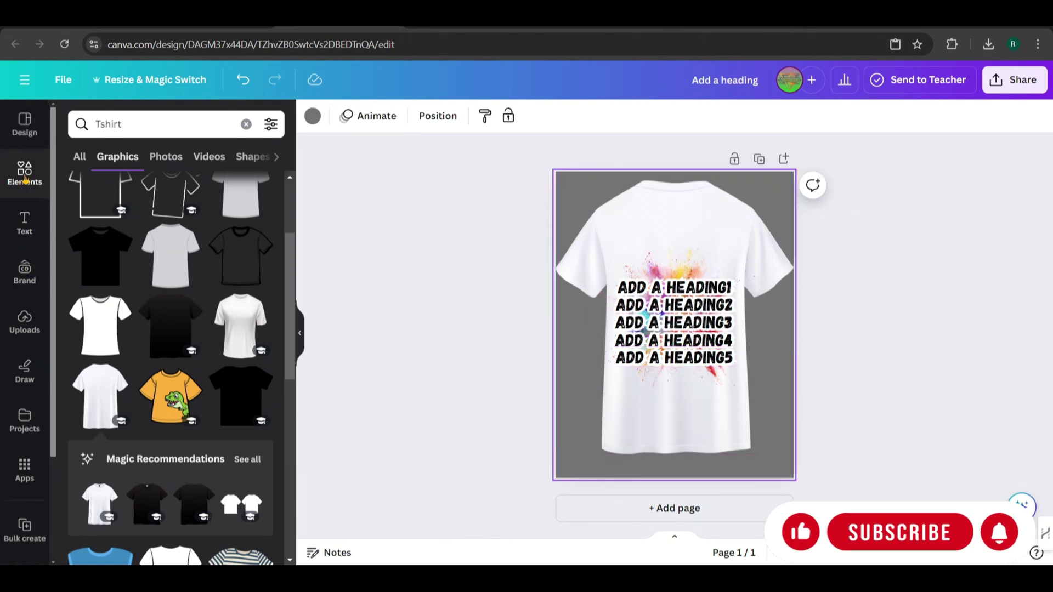
Search graphics for 'Tshirt' and add a blue T-shirt from the similar results
{"action": "left_click", "coordinate": [26, 176]}
{"action": "left_click", "coordinate": [167, 124]}
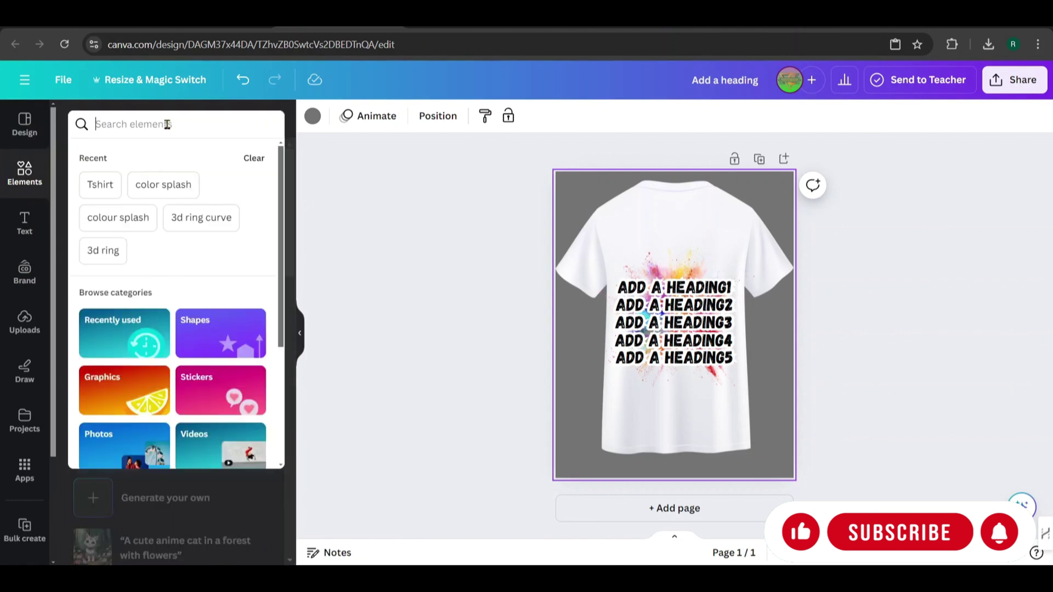
{"action": "left_click", "coordinate": [98, 185]}
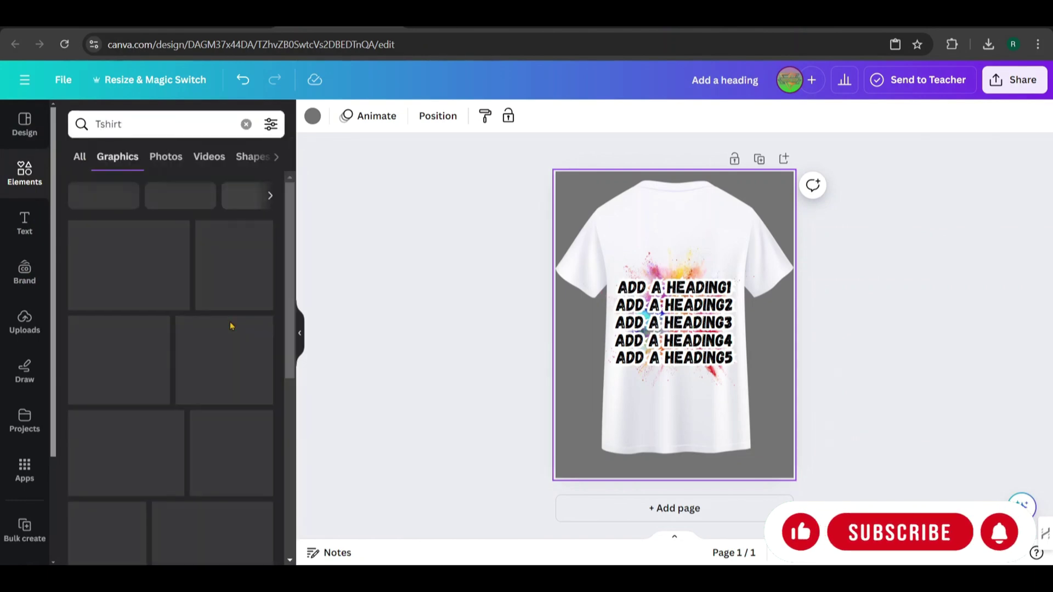
{"action": "scroll", "coordinate": [232, 327], "scroll_direction": "down", "scroll_amount": 5}
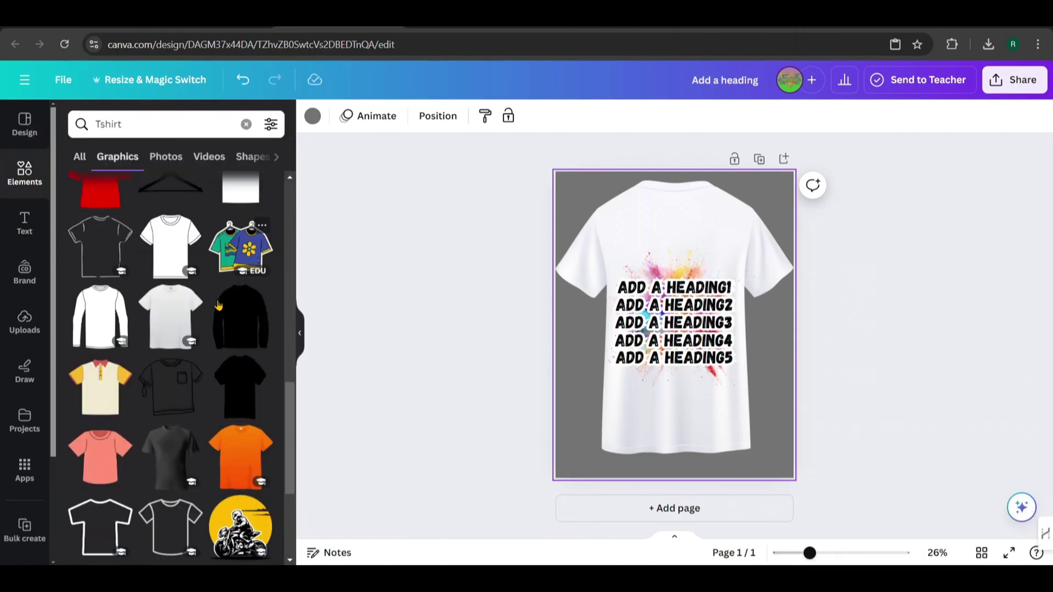
{"action": "scroll", "coordinate": [218, 306], "scroll_direction": "down", "scroll_amount": 2}
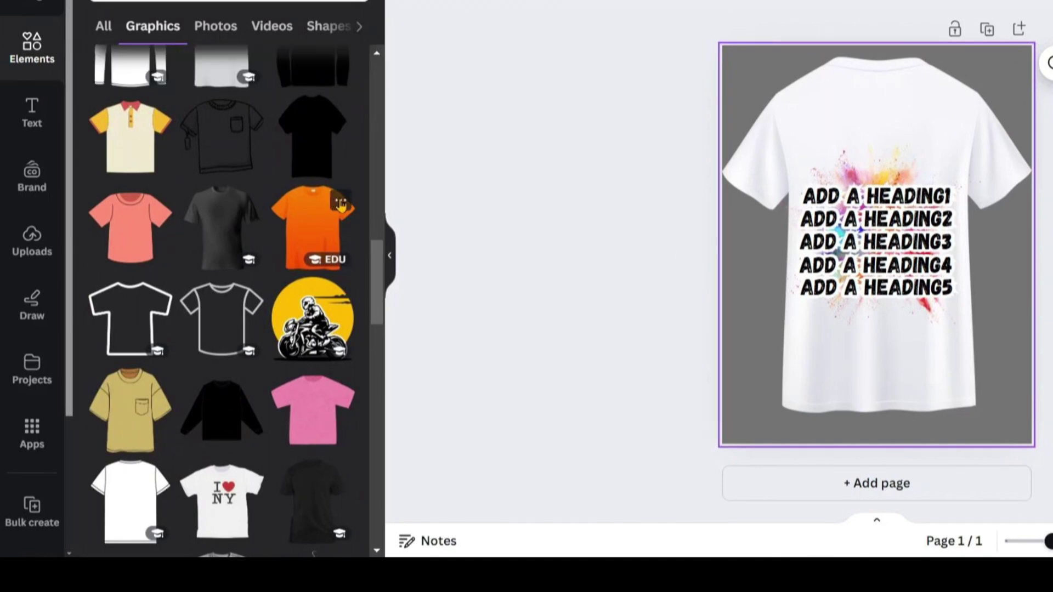
{"action": "left_click", "coordinate": [339, 201]}
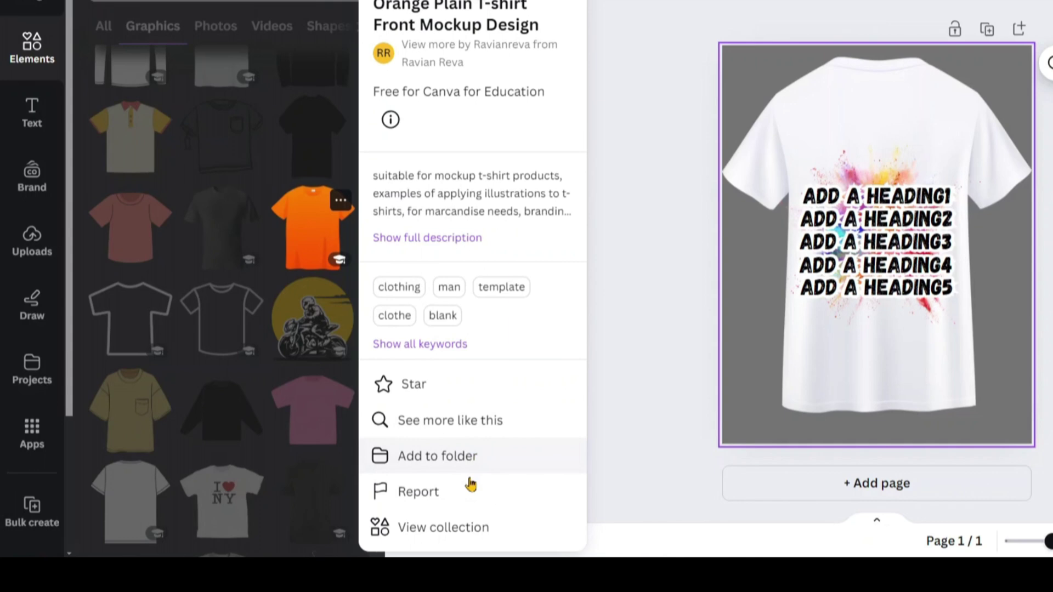
{"action": "left_click", "coordinate": [447, 428]}
{"action": "left_click", "coordinate": [219, 225]}
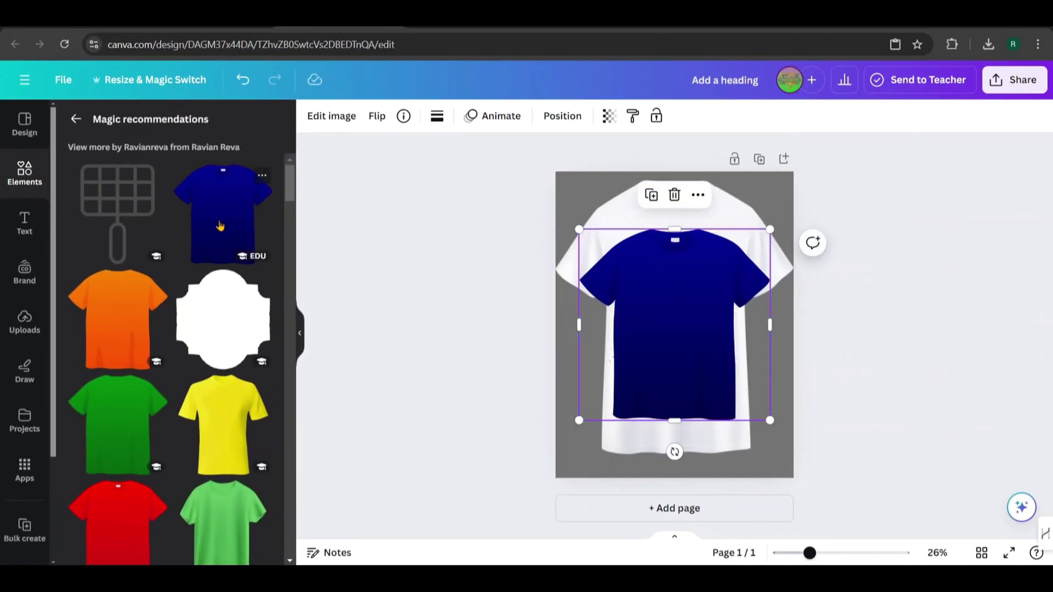
Delete the white shirt, enlarge the blue one behind the design, and generate 20 designs
{"action": "left_click", "coordinate": [743, 206]}
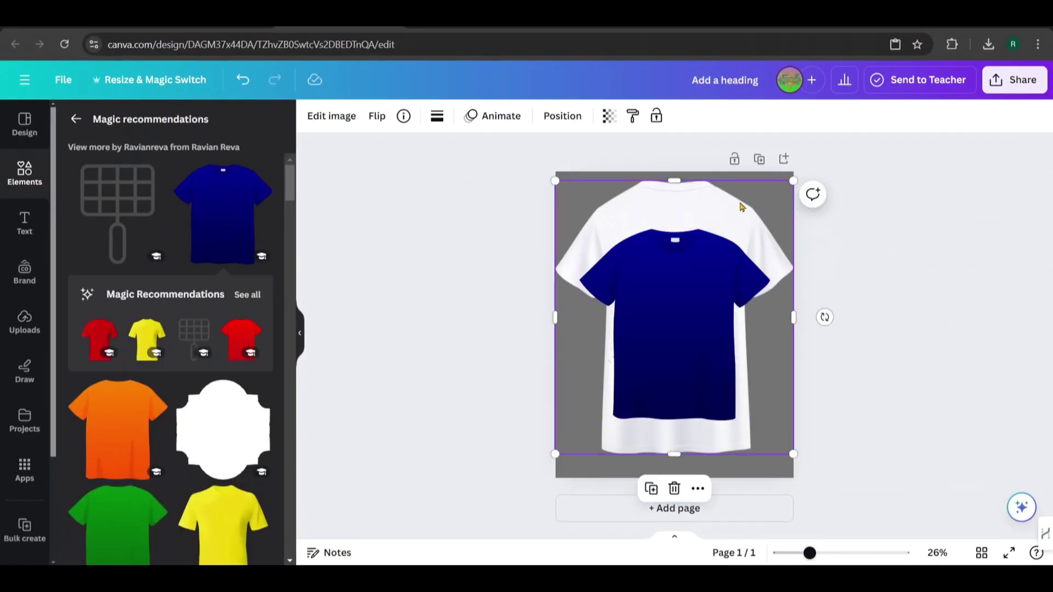
{"action": "left_click", "coordinate": [675, 489]}
{"action": "left_click", "coordinate": [324, 115]}
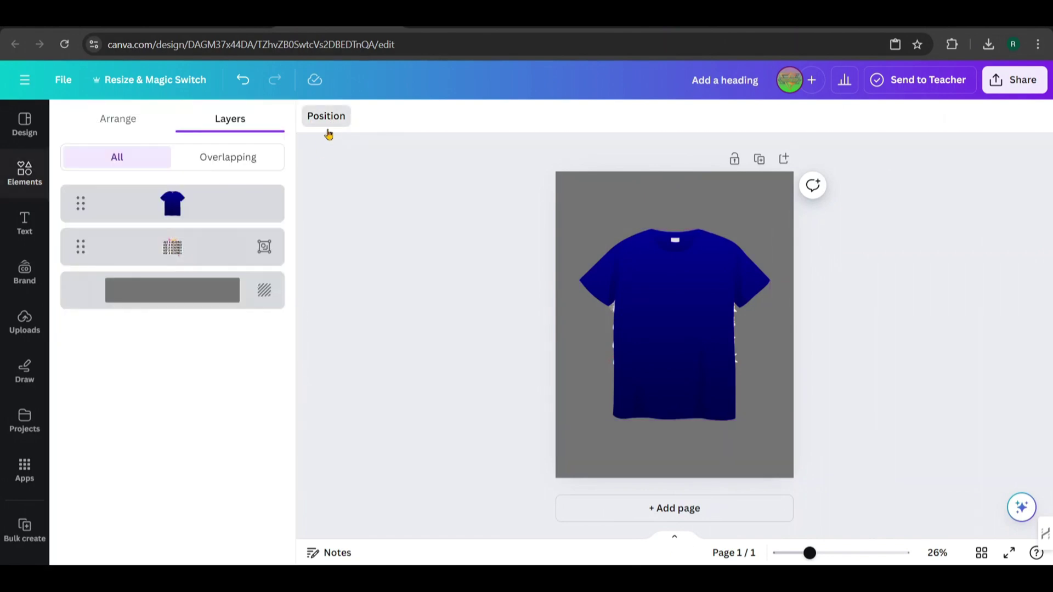
{"action": "left_click_drag", "start_coordinate": [165, 215], "coordinate": [169, 251]}
{"action": "left_click_drag", "start_coordinate": [579, 230], "coordinate": [548, 191]}
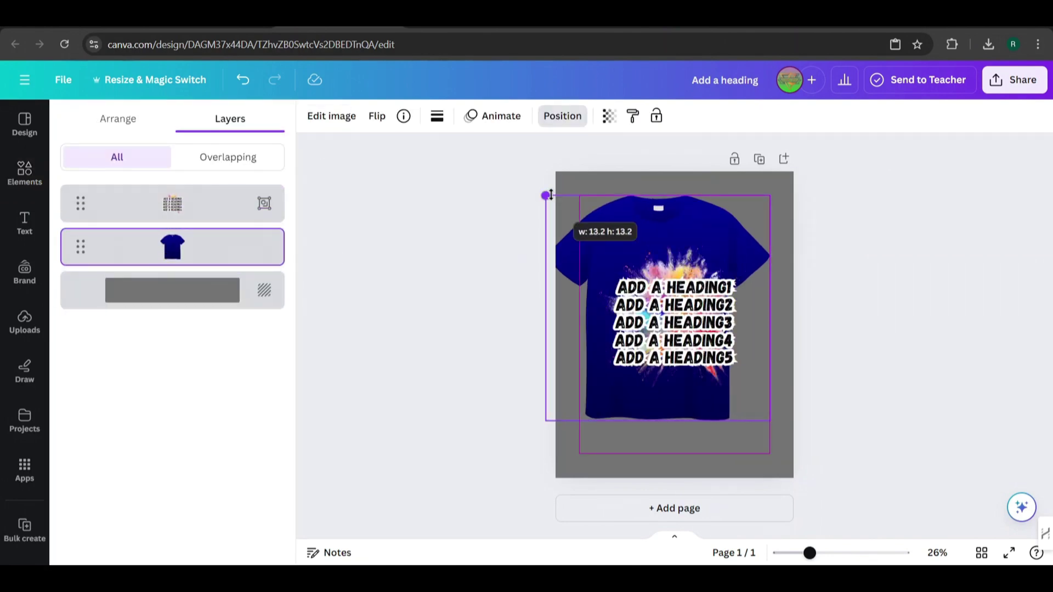
{"action": "left_click_drag", "start_coordinate": [769, 192], "coordinate": [793, 172]}
{"action": "left_click_drag", "start_coordinate": [744, 219], "coordinate": [751, 234]}
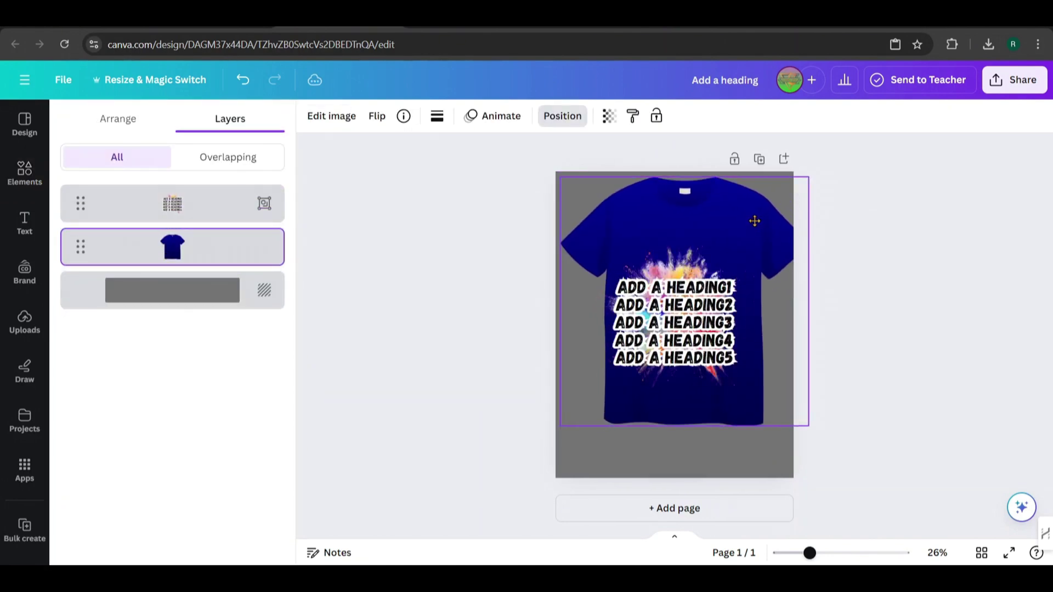
{"action": "key", "text": "Escape"}
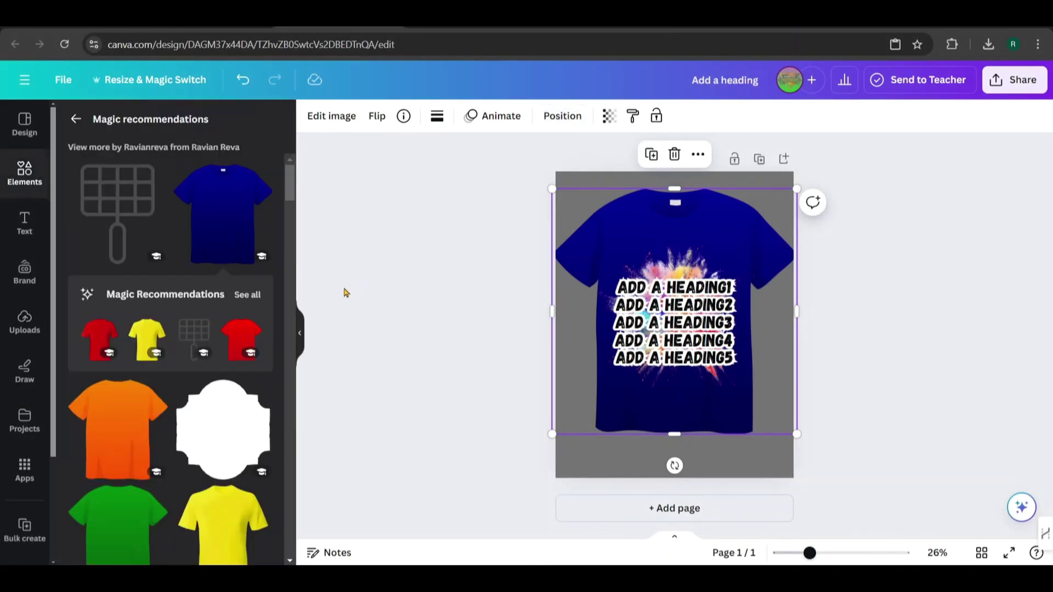
{"action": "left_click", "coordinate": [17, 538]}
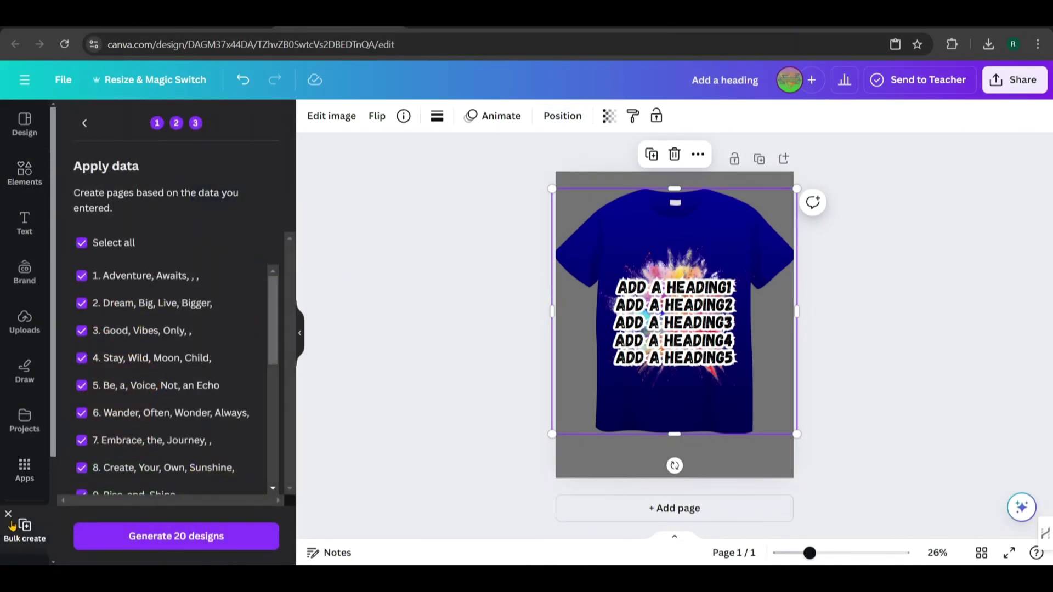
{"action": "left_click", "coordinate": [162, 545]}
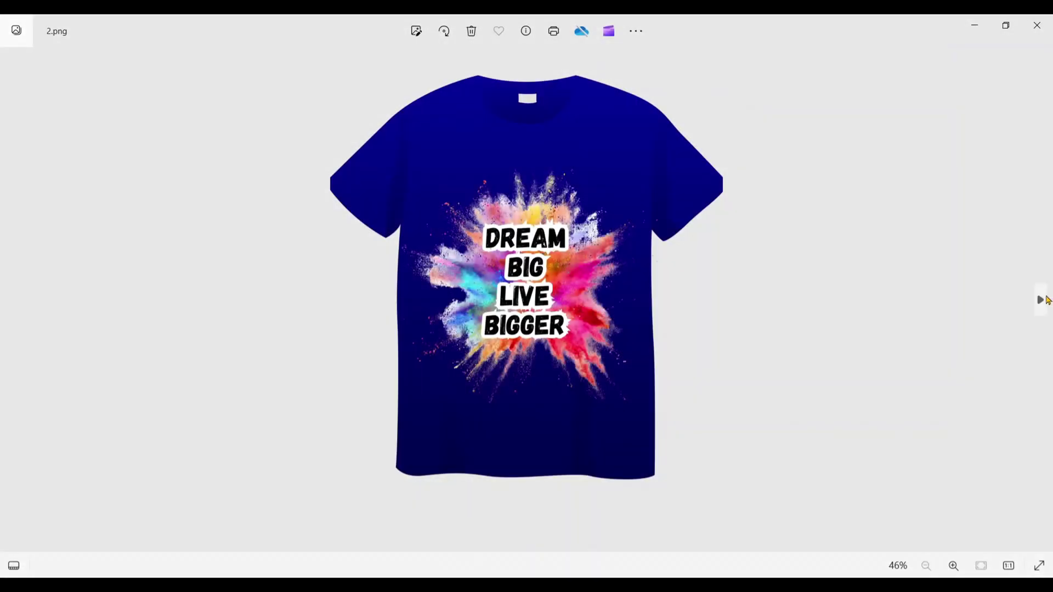
Page through to 20.png 'Happiness Blooms From Within', zooming in and back out
{"action": "left_click", "coordinate": [1046, 300]}
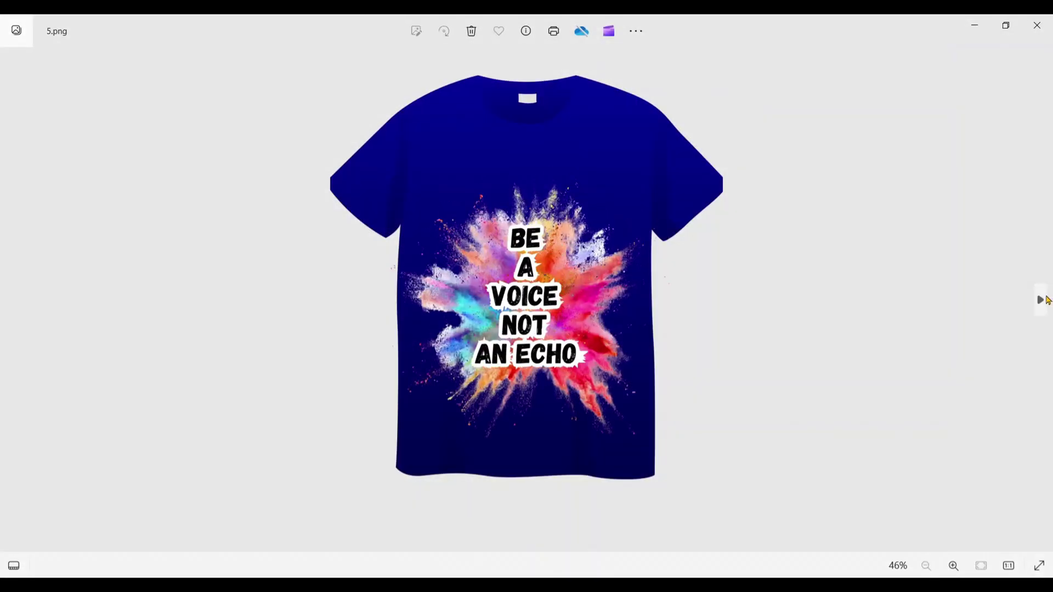
{"action": "left_click", "coordinate": [1046, 299]}
{"action": "left_click", "coordinate": [1046, 300]}
{"action": "left_click", "coordinate": [1046, 300]}
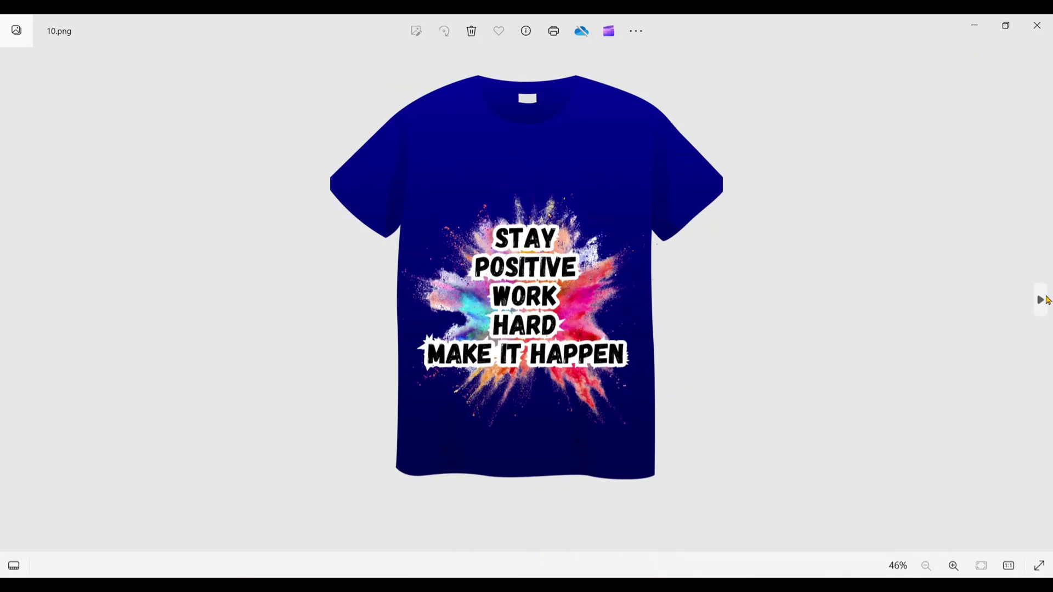
{"action": "left_click", "coordinate": [1046, 301]}
{"action": "left_click", "coordinate": [1047, 300]}
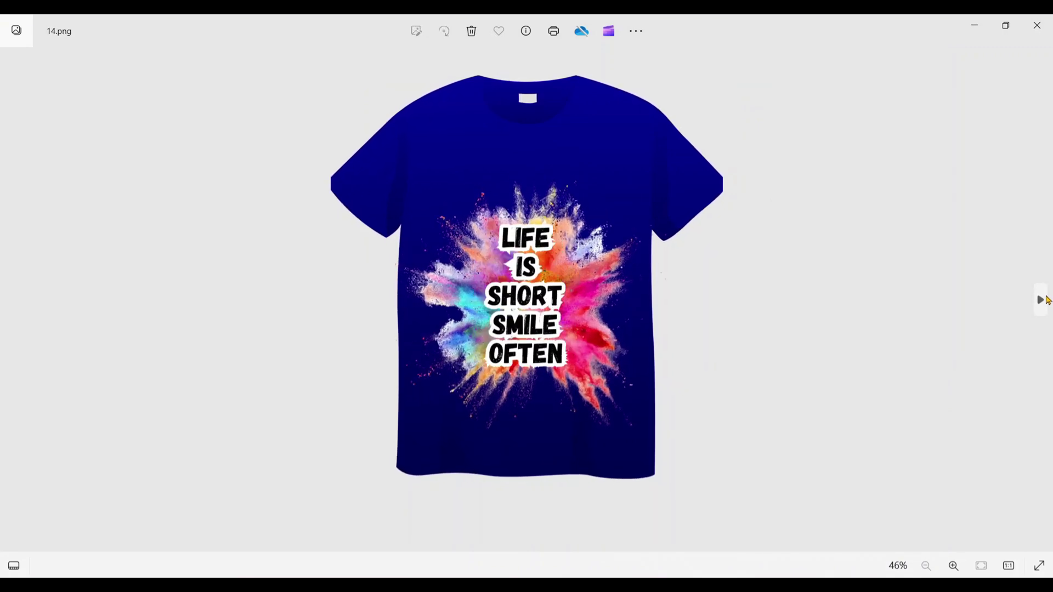
{"action": "left_click", "coordinate": [1047, 300]}
{"action": "left_click", "coordinate": [1046, 301]}
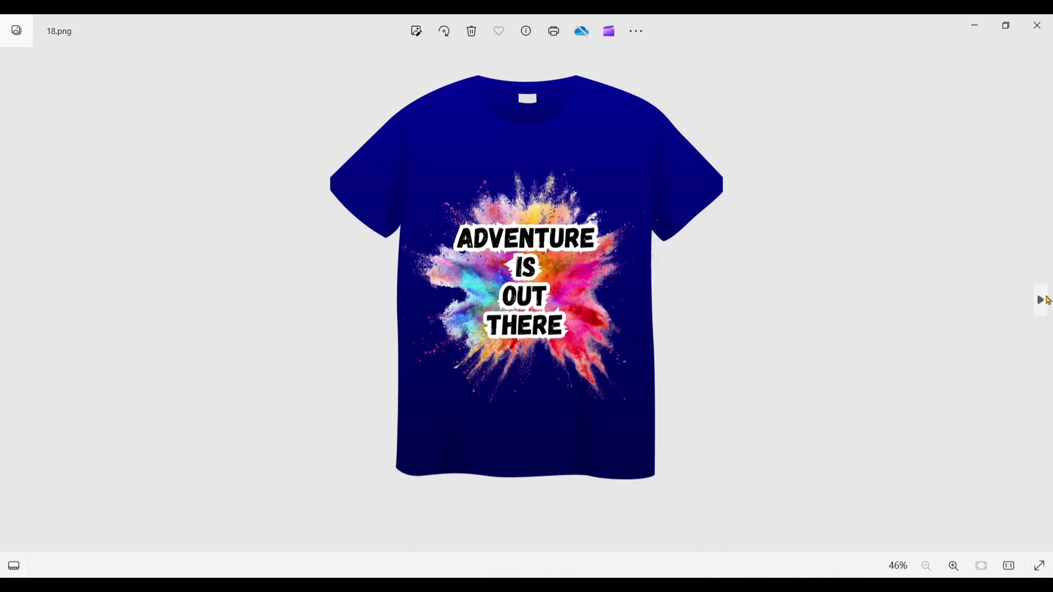
{"action": "left_click", "coordinate": [1046, 301]}
{"action": "key", "text": "ctrl+plus"}
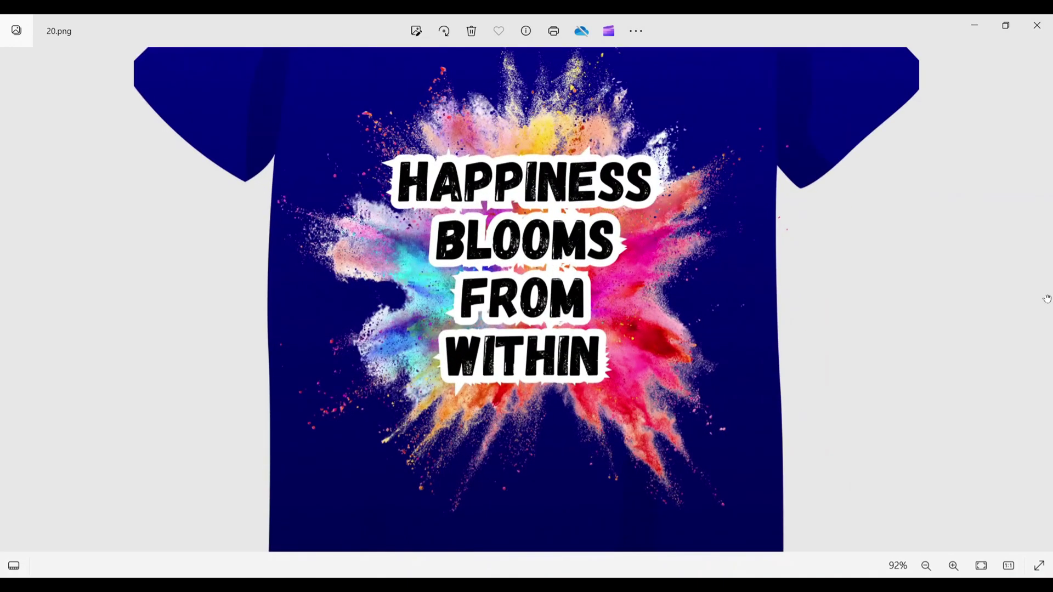
{"action": "key", "text": "ctrl+minus"}
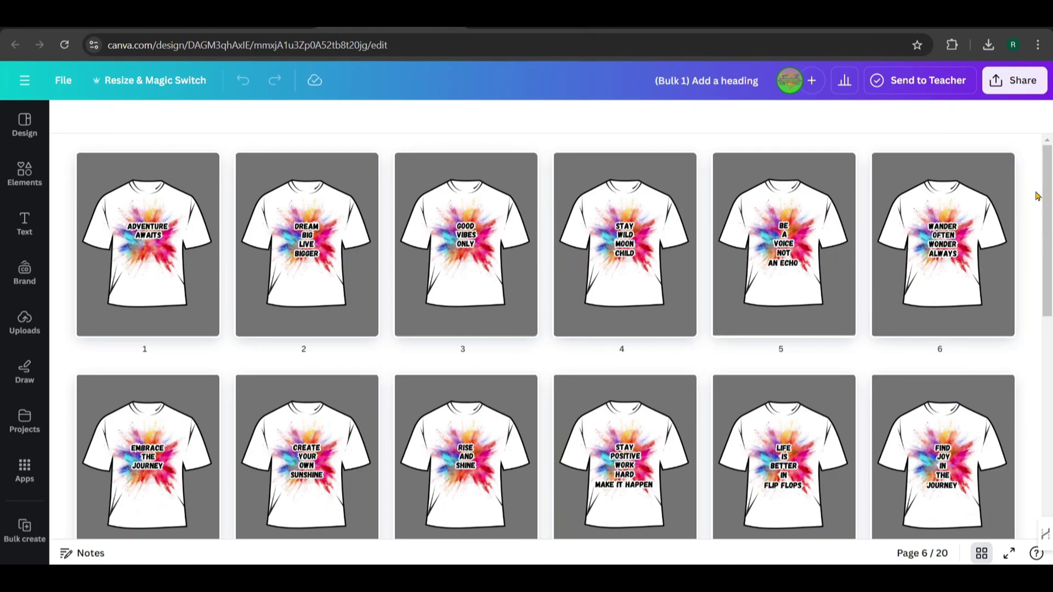
{"action": "scroll", "coordinate": [1037, 196], "scroll_direction": "down", "scroll_amount": 2}
{"action": "scroll", "coordinate": [1037, 195], "scroll_direction": "down", "scroll_amount": 4}
{"action": "scroll", "coordinate": [1037, 195], "scroll_direction": "up", "scroll_amount": 5}
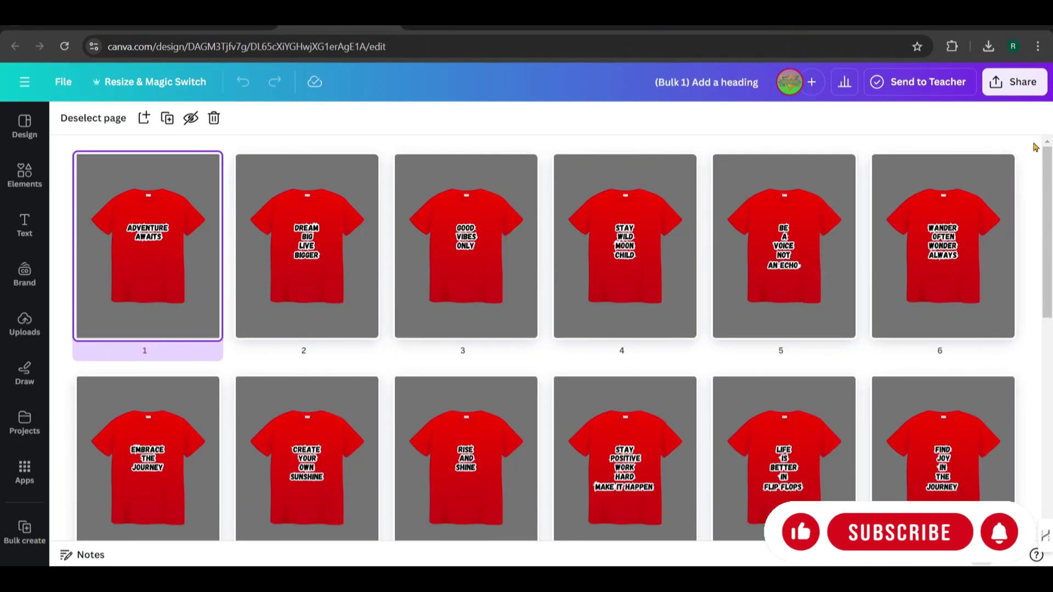
{"action": "scroll", "coordinate": [1035, 147], "scroll_direction": "down", "scroll_amount": 3}
{"action": "scroll", "coordinate": [1035, 146], "scroll_direction": "down", "scroll_amount": 3}
{"action": "scroll", "coordinate": [1035, 153], "scroll_direction": "up", "scroll_amount": 5}
{"action": "scroll", "coordinate": [1035, 153], "scroll_direction": "up", "scroll_amount": 1}
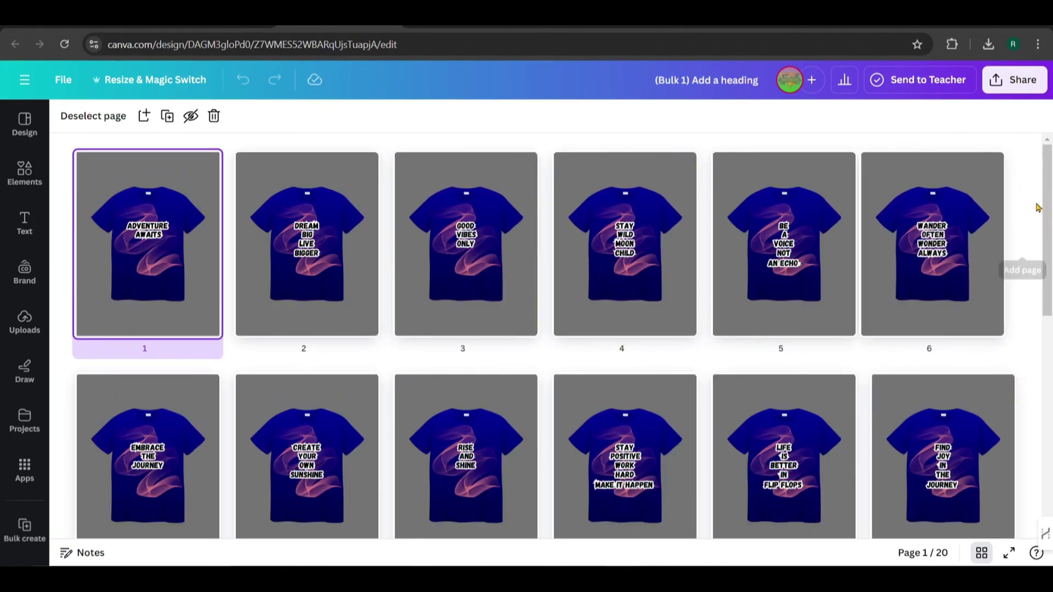
{"action": "scroll", "coordinate": [1038, 208], "scroll_direction": "down", "scroll_amount": 2}
{"action": "scroll", "coordinate": [1038, 209], "scroll_direction": "down", "scroll_amount": 3}
{"action": "scroll", "coordinate": [1040, 194], "scroll_direction": "up", "scroll_amount": 1}
{"action": "scroll", "coordinate": [1043, 177], "scroll_direction": "up", "scroll_amount": 5}
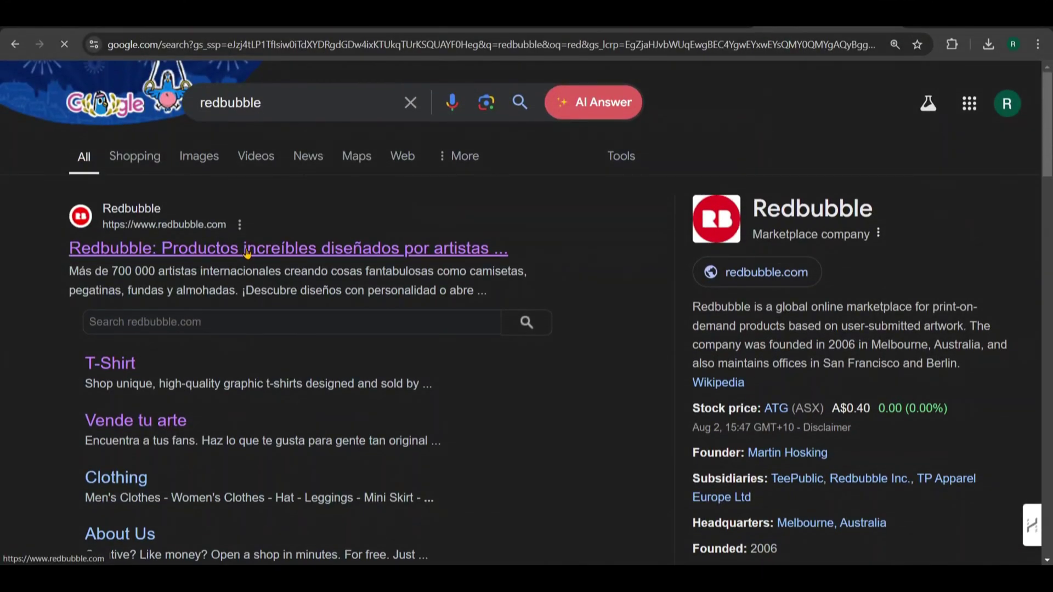
Open Redbubble from the search results, sign in, and reach Add new work via Manage Portfolio
{"action": "left_click", "coordinate": [247, 254]}
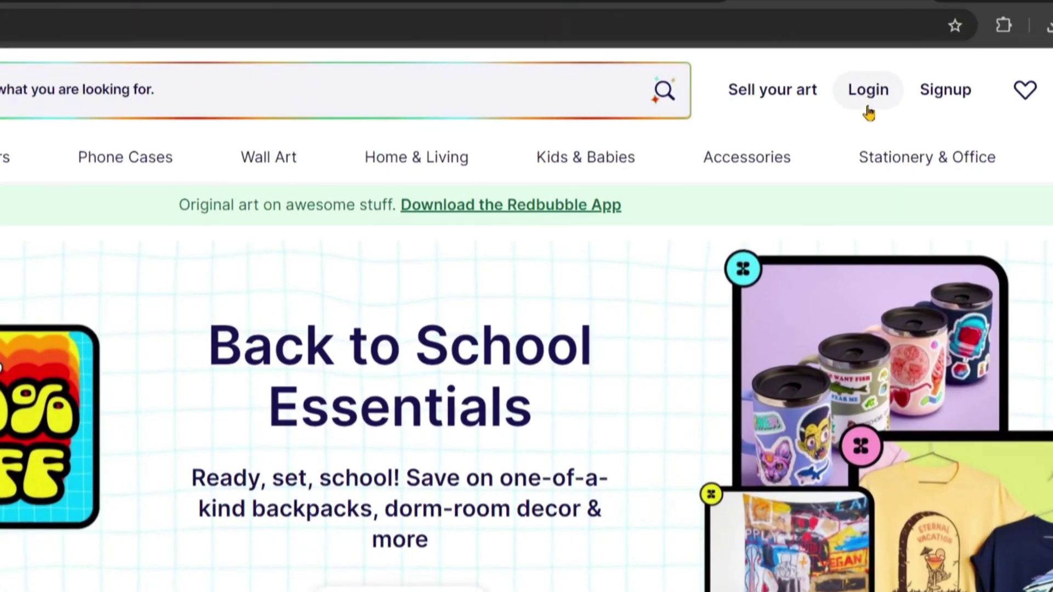
{"action": "left_click", "coordinate": [868, 113]}
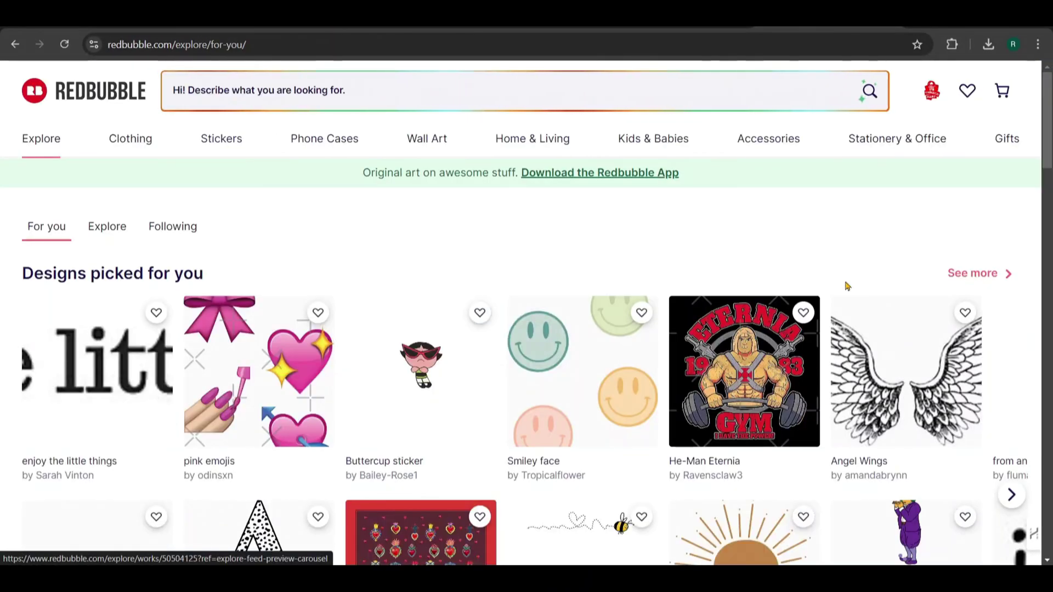
{"action": "left_click", "coordinate": [932, 90]}
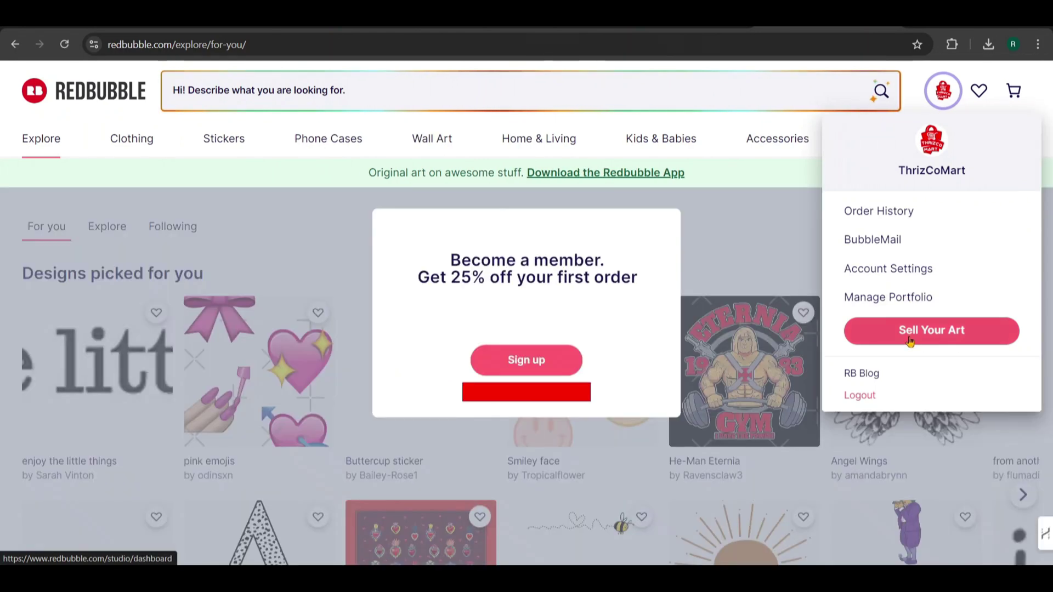
{"action": "left_click", "coordinate": [910, 338]}
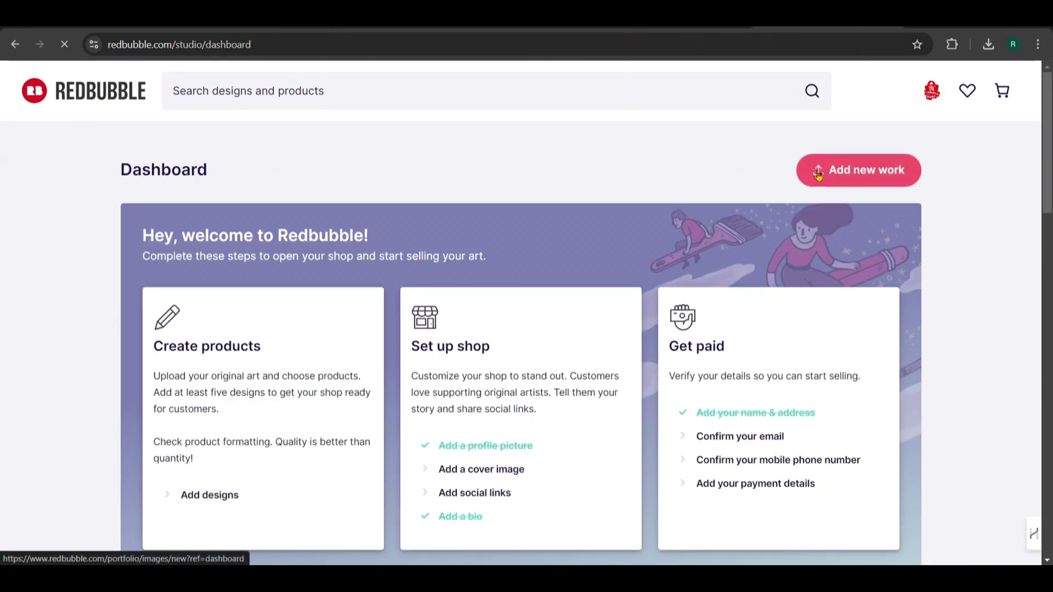
{"action": "left_click", "coordinate": [845, 178]}
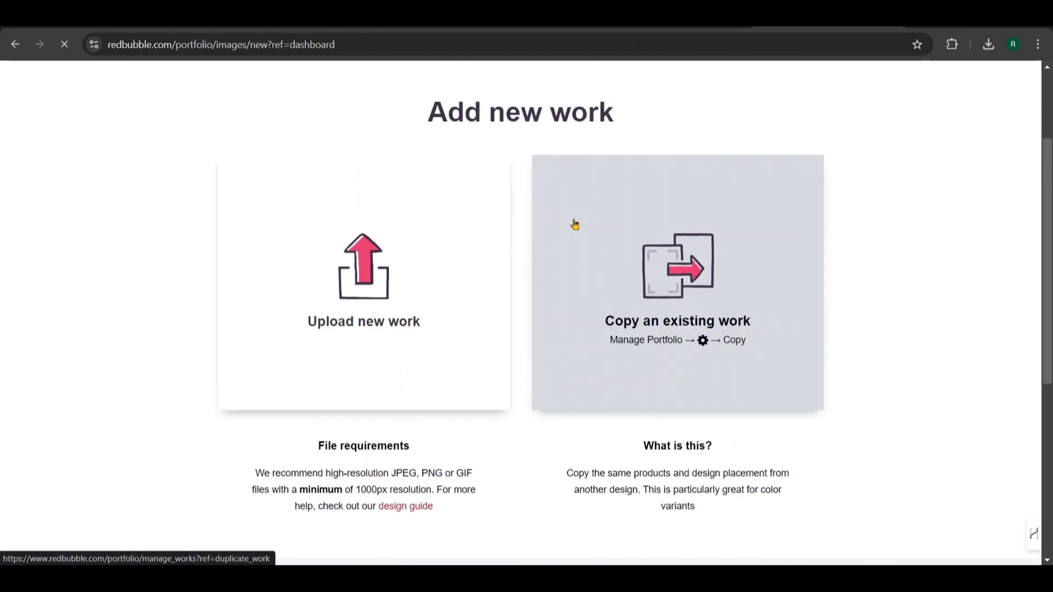
Upload 2.png from the '(Bulk 1) Add a heading' folder as the new Redbubble work
{"action": "left_click", "coordinate": [417, 273]}
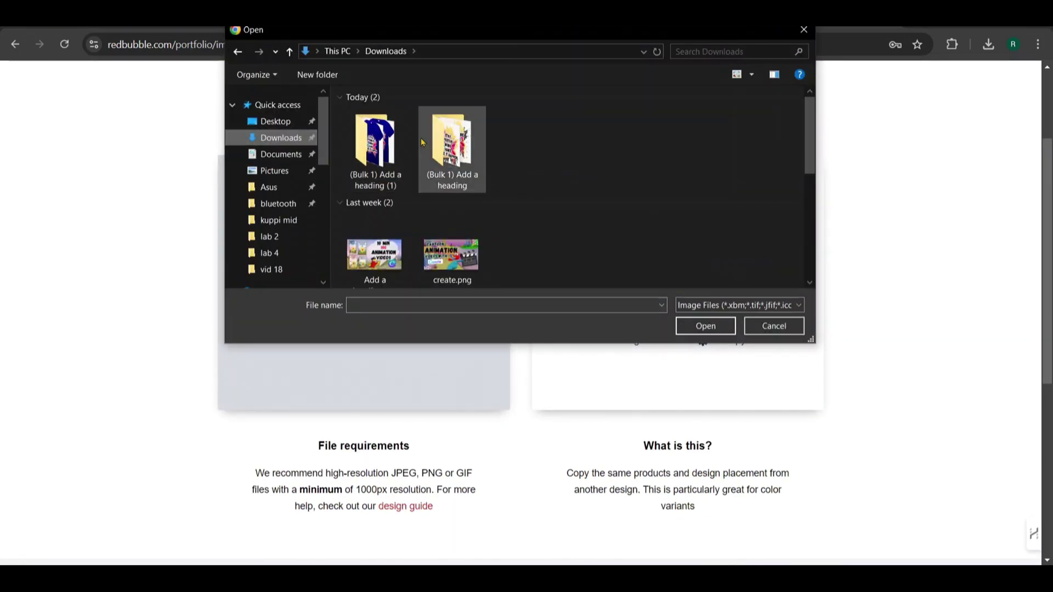
{"action": "double_click", "coordinate": [467, 162]}
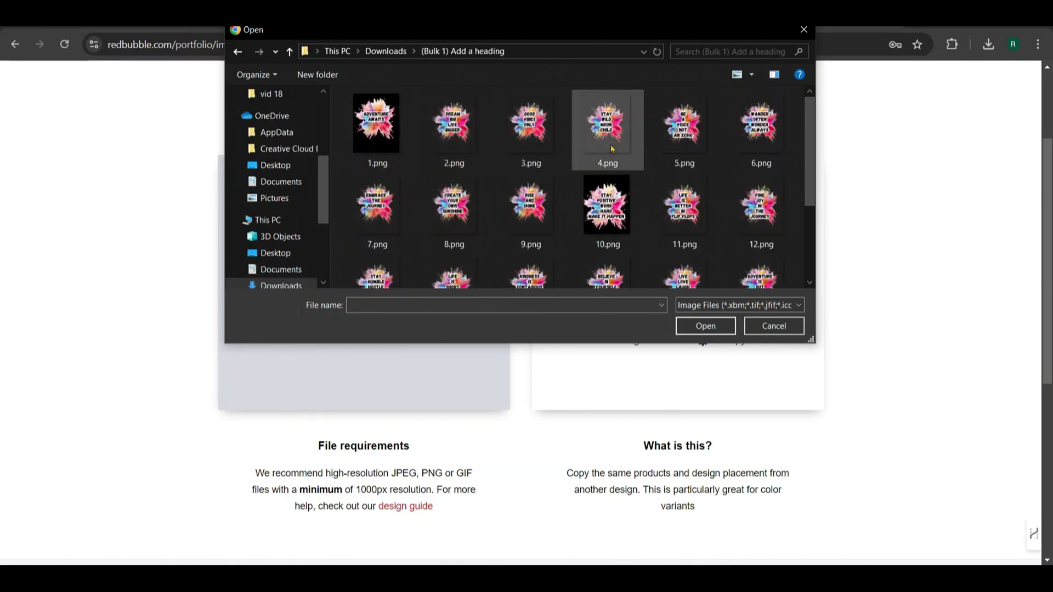
{"action": "scroll", "coordinate": [648, 195], "scroll_direction": "down", "scroll_amount": 3}
{"action": "scroll", "coordinate": [648, 195], "scroll_direction": "up", "scroll_amount": 1}
{"action": "scroll", "coordinate": [647, 195], "scroll_direction": "up", "scroll_amount": 2}
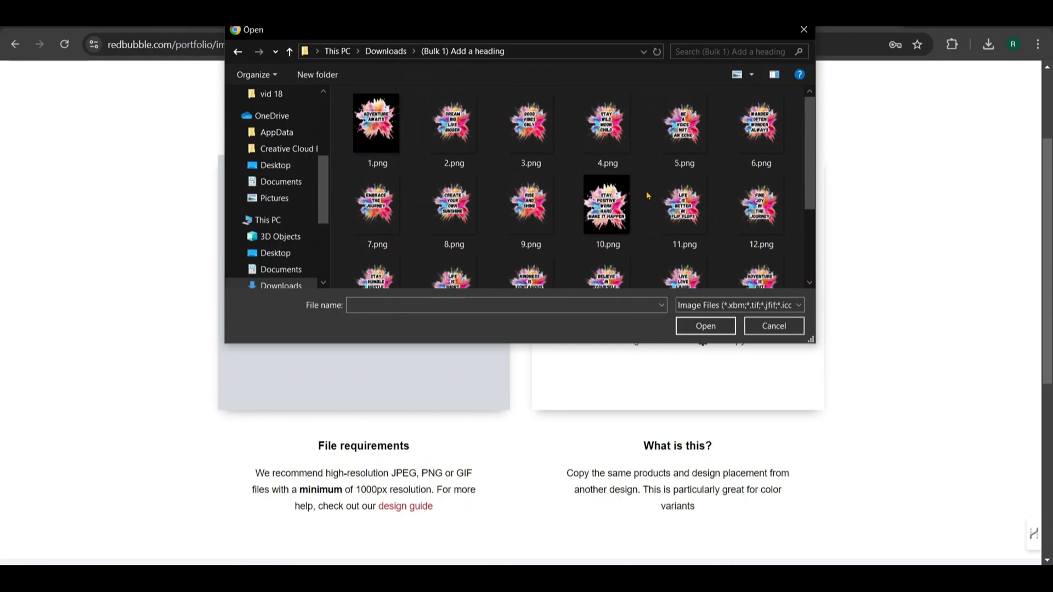
{"action": "left_click", "coordinate": [453, 145]}
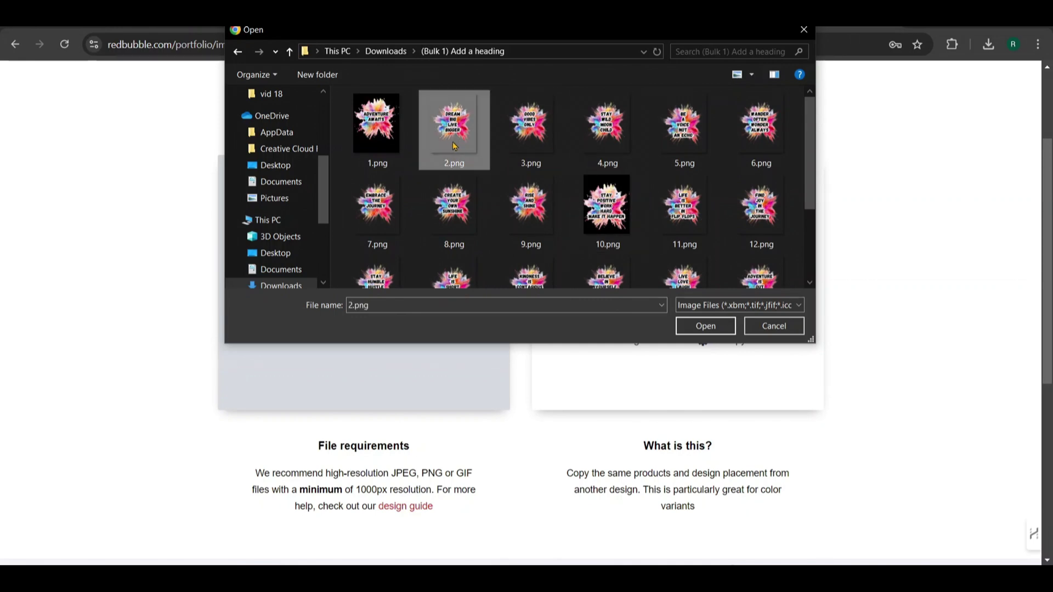
{"action": "left_click", "coordinate": [727, 327]}
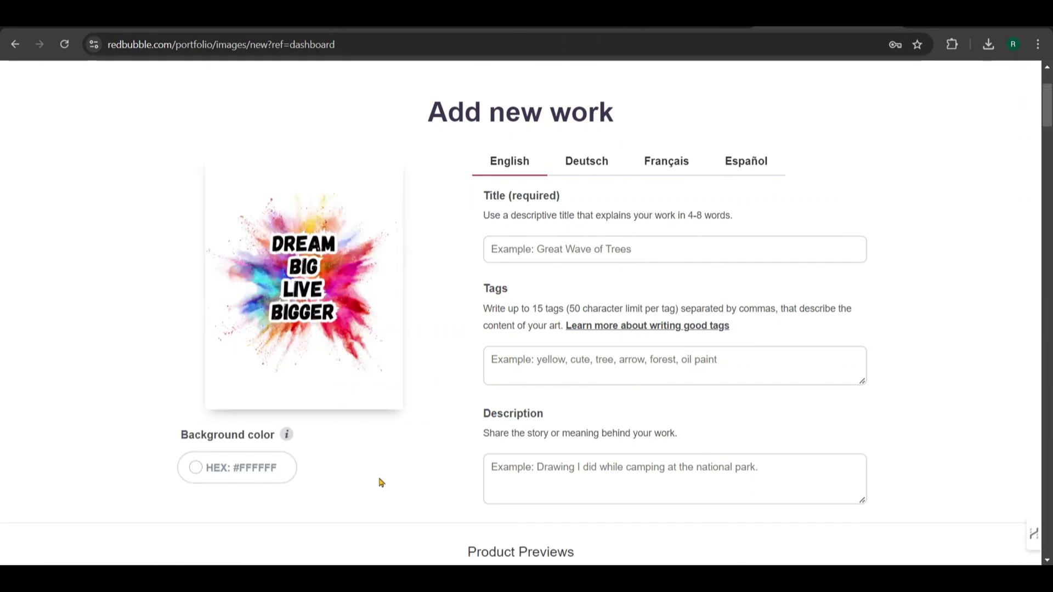
{"action": "scroll", "coordinate": [381, 483], "scroll_direction": "down", "scroll_amount": 1}
{"action": "scroll", "coordinate": [380, 482], "scroll_direction": "down", "scroll_amount": 2}
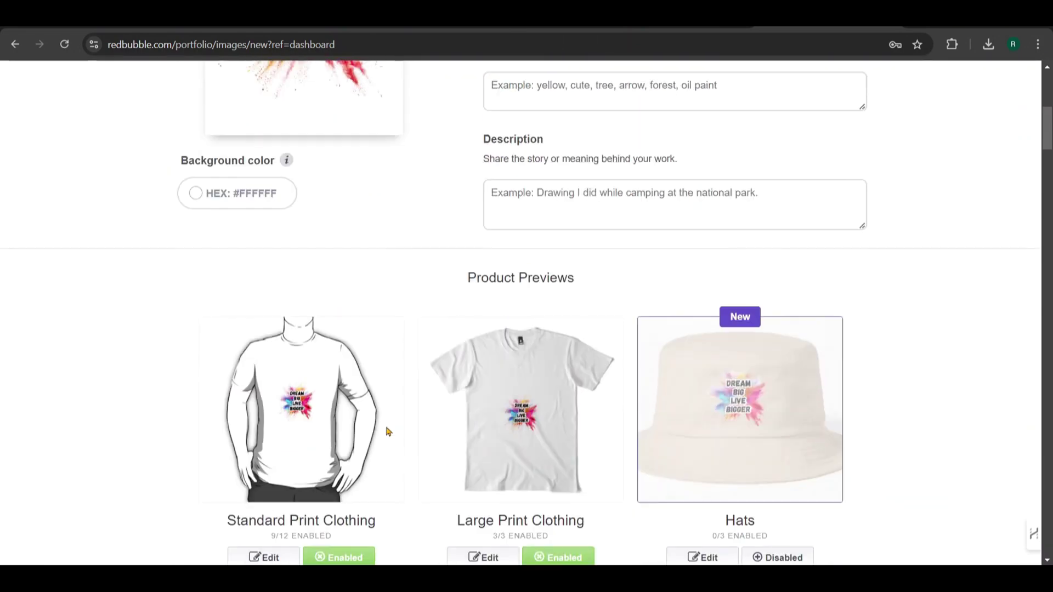
{"action": "scroll", "coordinate": [386, 432], "scroll_direction": "down", "scroll_amount": 2}
{"action": "scroll", "coordinate": [387, 431], "scroll_direction": "down", "scroll_amount": 2}
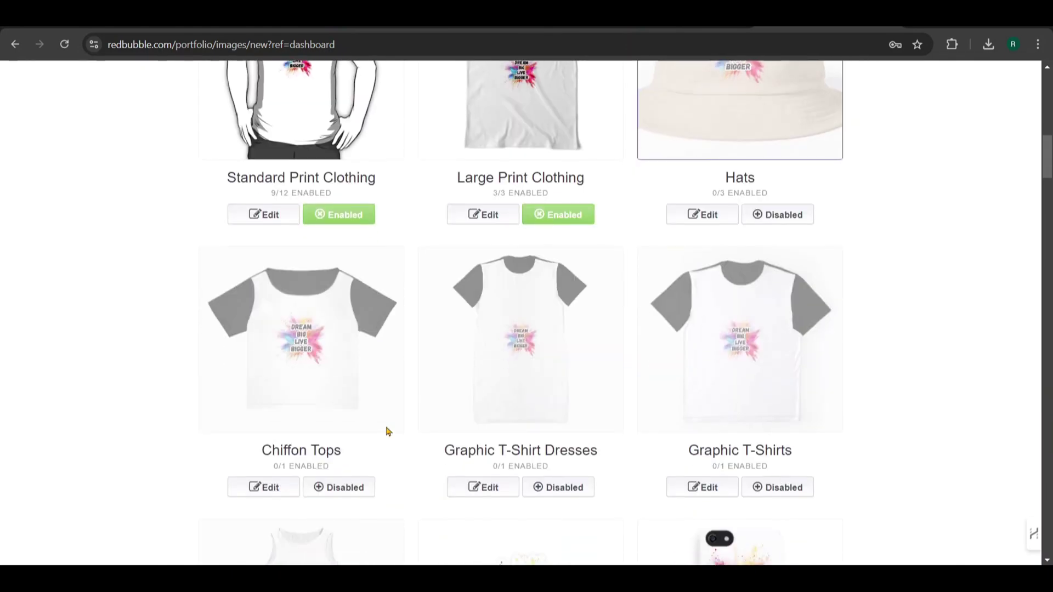
{"action": "scroll", "coordinate": [387, 431], "scroll_direction": "down", "scroll_amount": 1}
{"action": "scroll", "coordinate": [387, 432], "scroll_direction": "up", "scroll_amount": 2}
{"action": "scroll", "coordinate": [387, 431], "scroll_direction": "up", "scroll_amount": 3}
{"action": "scroll", "coordinate": [387, 432], "scroll_direction": "up", "scroll_amount": 2}
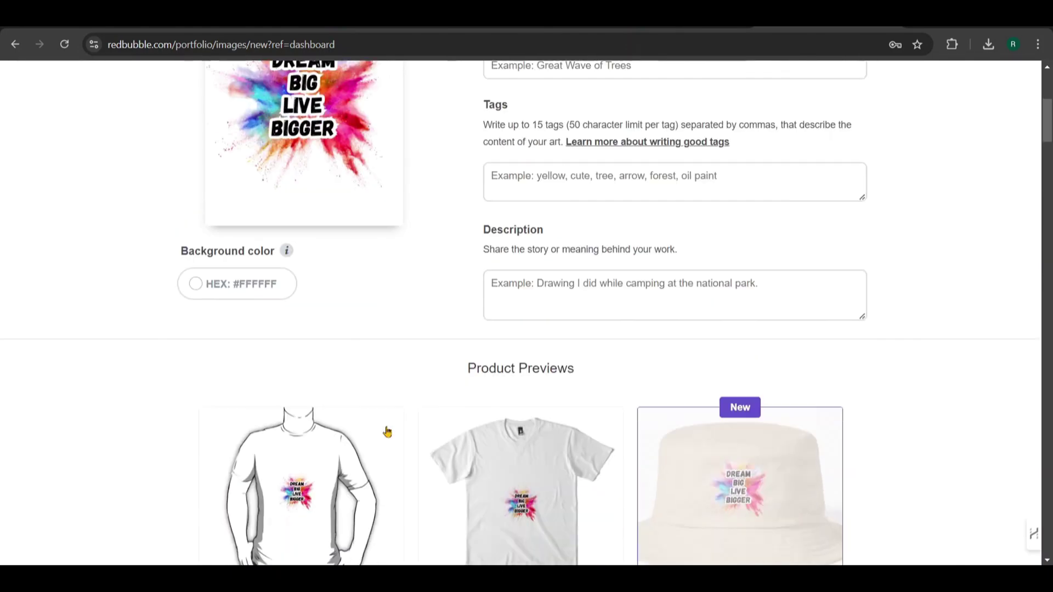
{"action": "scroll", "coordinate": [387, 432], "scroll_direction": "down", "scroll_amount": 2}
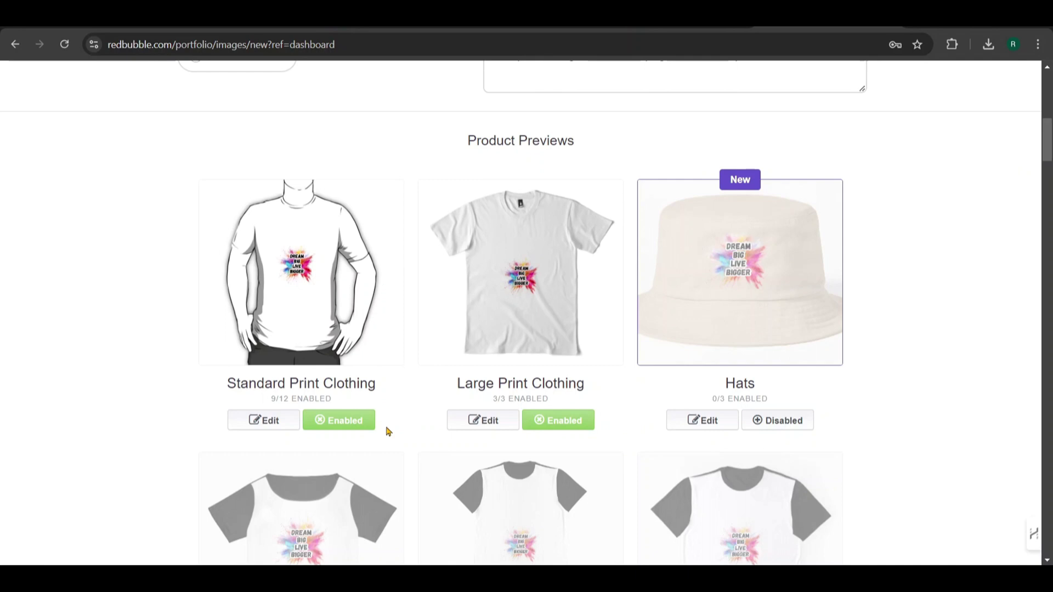
Edit the design's placement on Standard Print Clothing
{"action": "left_click", "coordinate": [265, 425]}
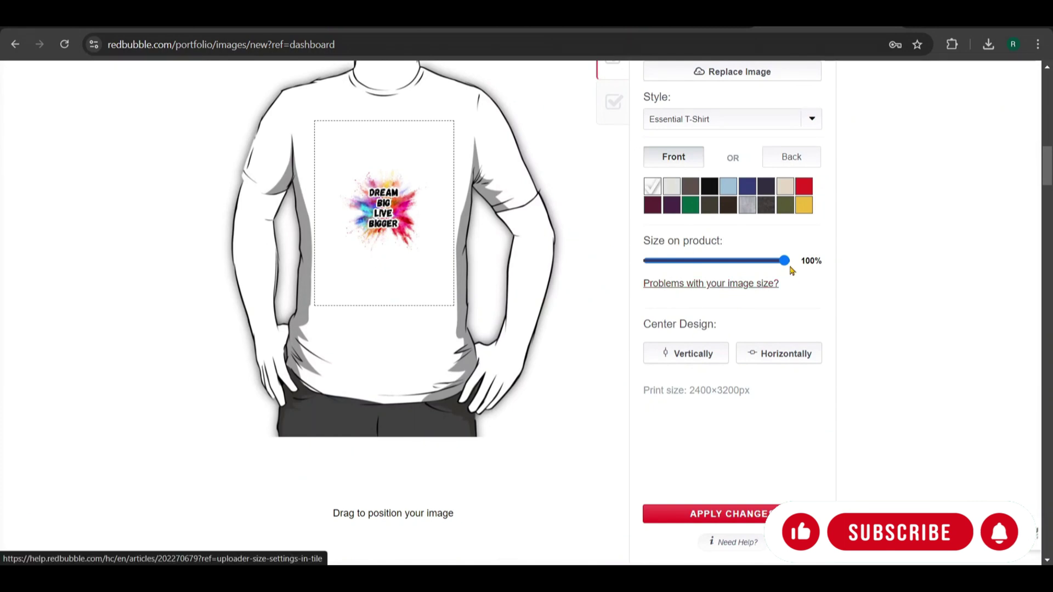
Try a smaller size, restore 100%, and nudge the design slightly within the print area
{"action": "left_click_drag", "start_coordinate": [789, 266], "coordinate": [825, 259]}
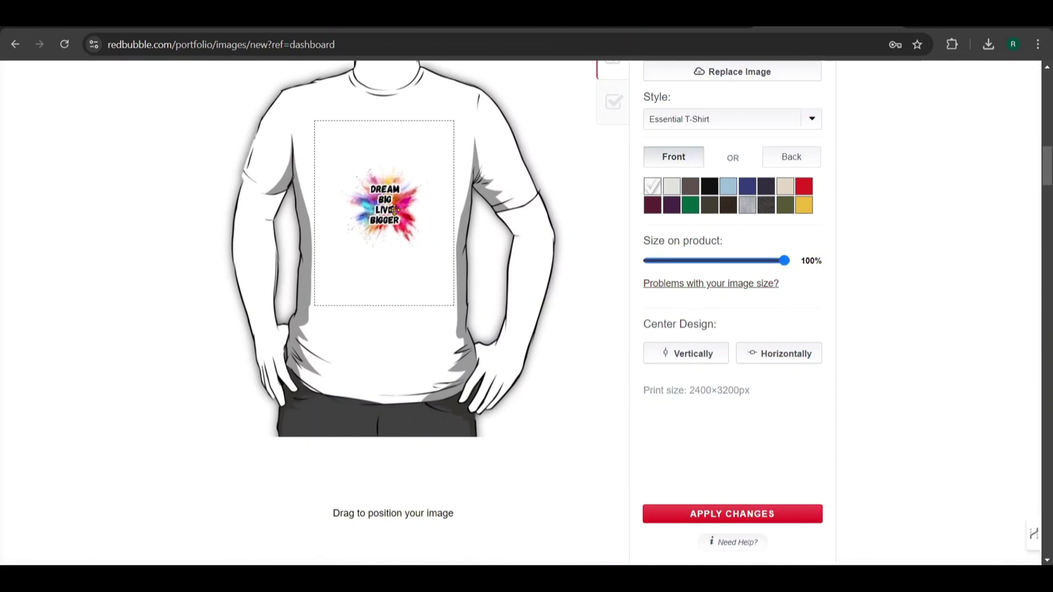
{"action": "left_click_drag", "start_coordinate": [395, 211], "coordinate": [395, 211]}
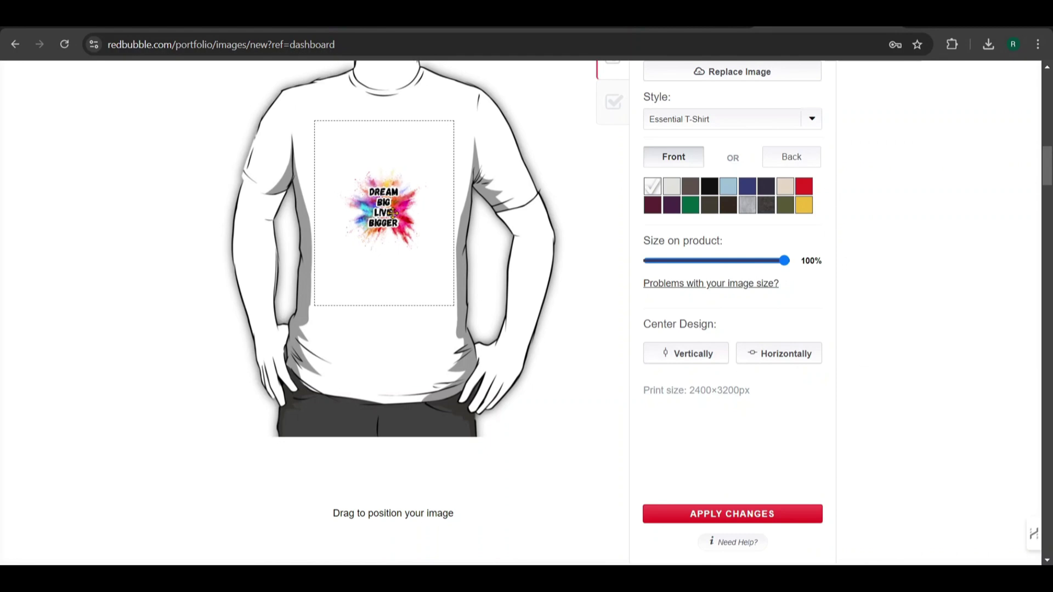
{"action": "scroll", "coordinate": [686, 426], "scroll_direction": "down", "scroll_amount": 1}
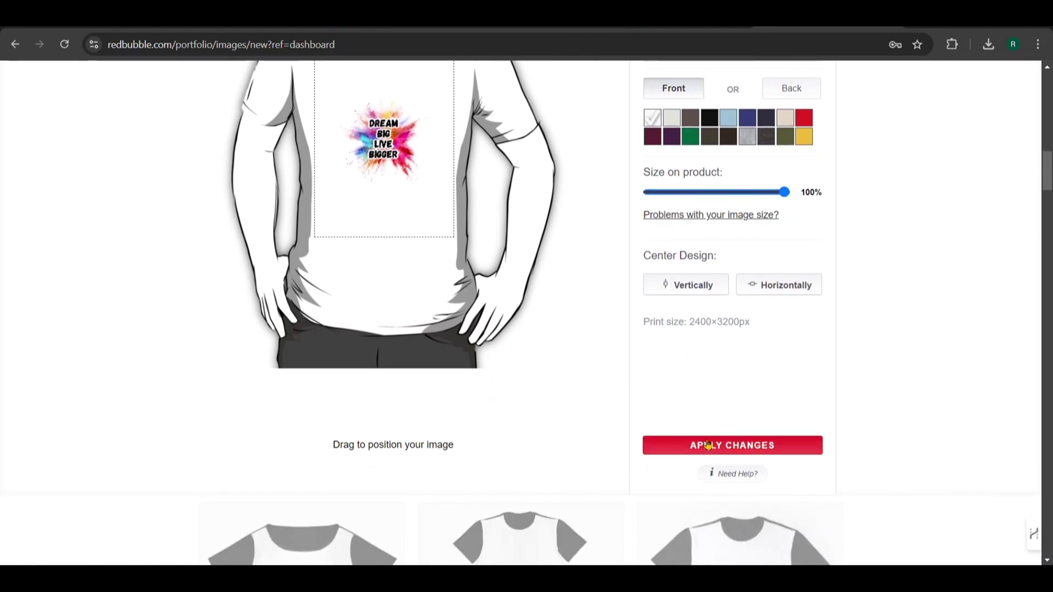
{"action": "left_click", "coordinate": [728, 444]}
{"action": "scroll", "coordinate": [580, 257], "scroll_direction": "up", "scroll_amount": 4}
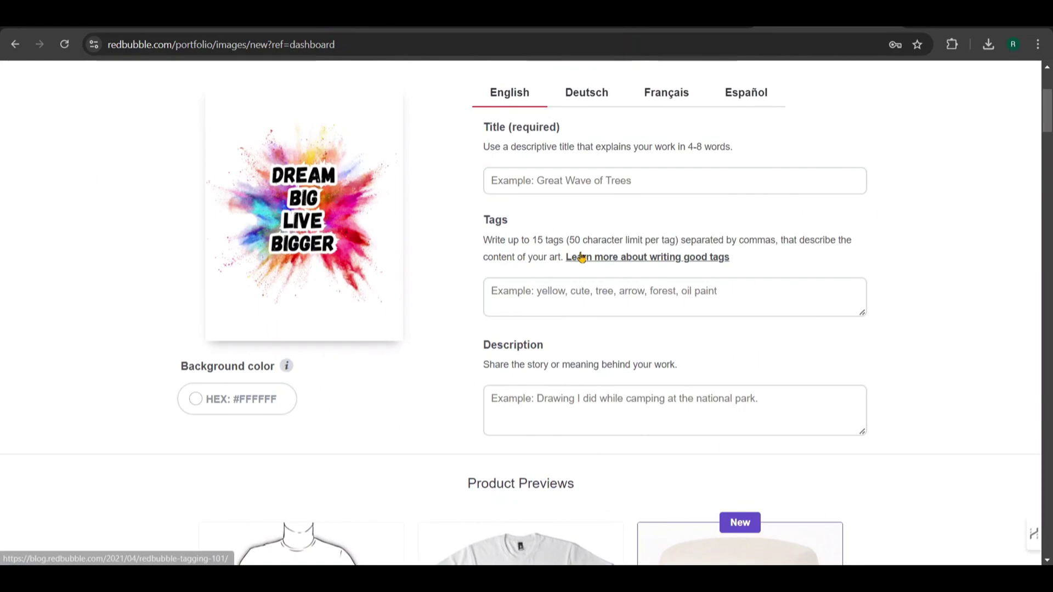
{"action": "scroll", "coordinate": [599, 202], "scroll_direction": "down", "scroll_amount": 4}
{"action": "scroll", "coordinate": [601, 212], "scroll_direction": "down", "scroll_amount": 4}
{"action": "scroll", "coordinate": [601, 213], "scroll_direction": "down", "scroll_amount": 6}
{"action": "scroll", "coordinate": [599, 216], "scroll_direction": "down", "scroll_amount": 6}
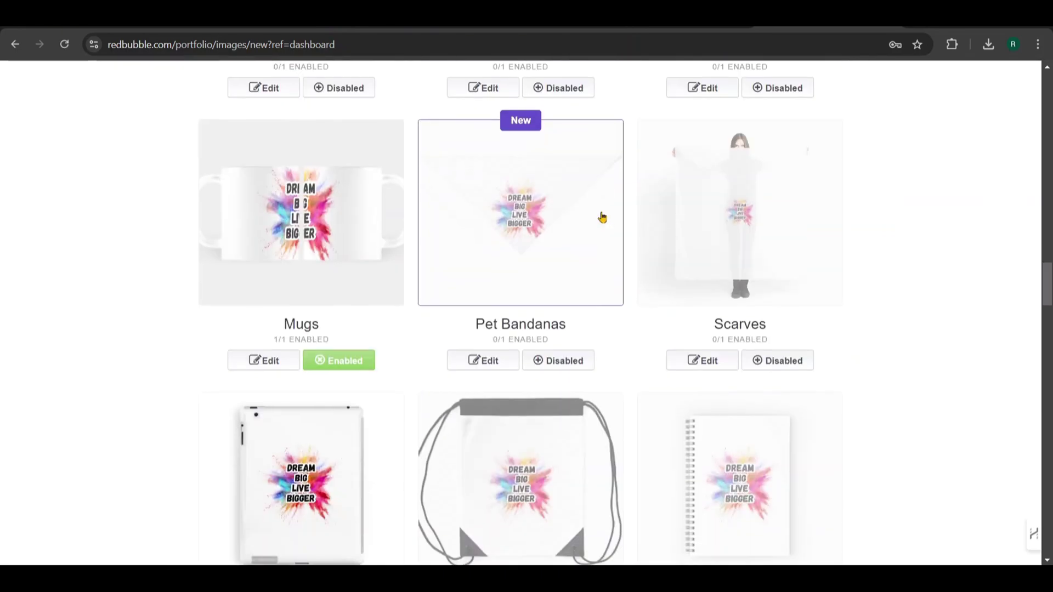
{"action": "scroll", "coordinate": [601, 219], "scroll_direction": "down", "scroll_amount": 6}
{"action": "scroll", "coordinate": [601, 220], "scroll_direction": "down", "scroll_amount": 7}
{"action": "scroll", "coordinate": [601, 223], "scroll_direction": "down", "scroll_amount": 6}
{"action": "scroll", "coordinate": [600, 224], "scroll_direction": "down", "scroll_amount": 2}
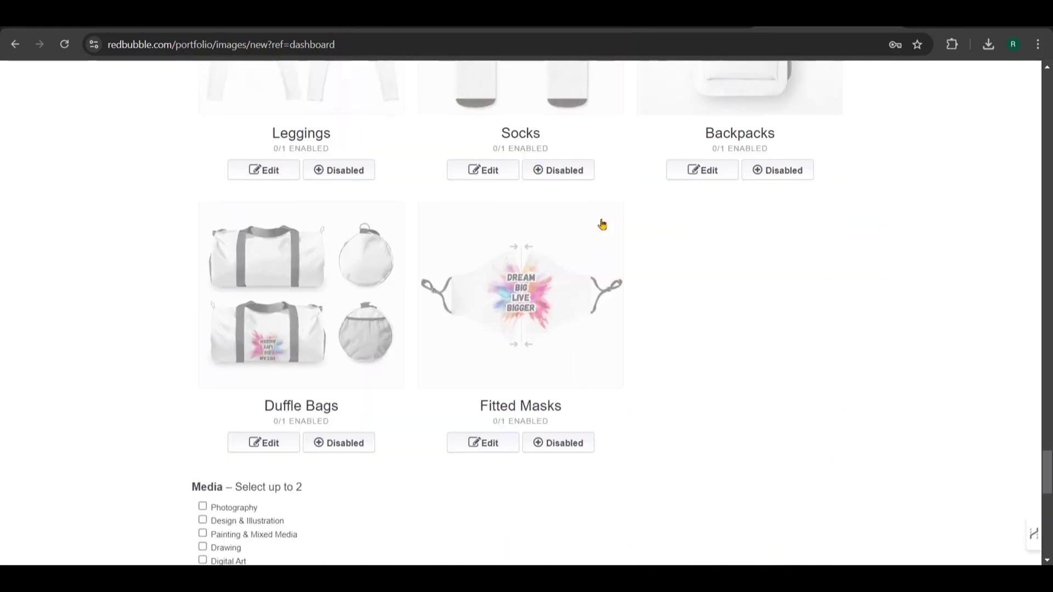
{"action": "scroll", "coordinate": [602, 224], "scroll_direction": "down", "scroll_amount": 4}
{"action": "scroll", "coordinate": [602, 223], "scroll_direction": "down", "scroll_amount": 1}
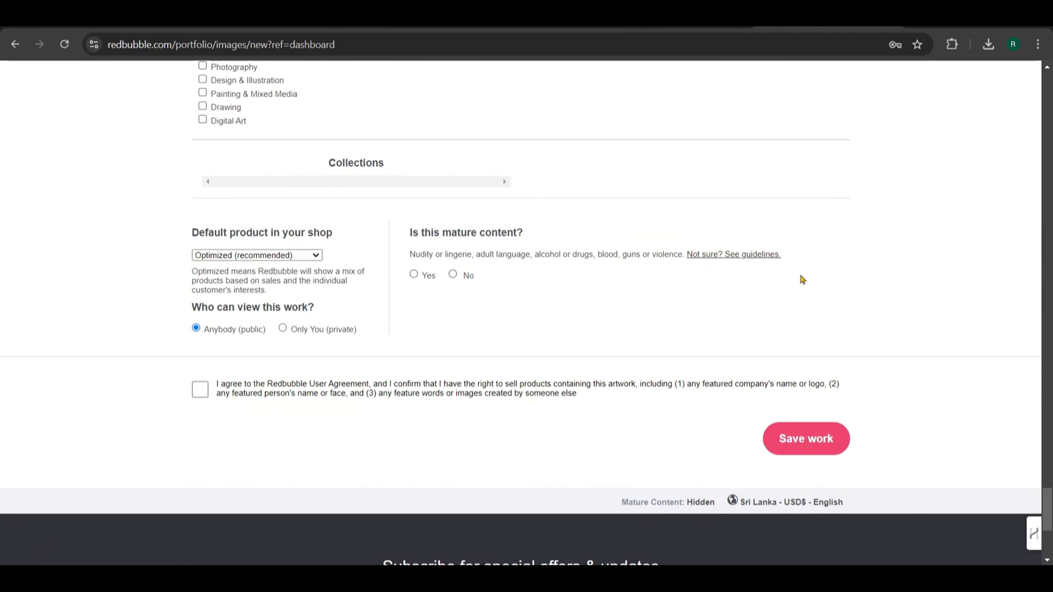
{"action": "scroll", "coordinate": [812, 236], "scroll_direction": "up", "scroll_amount": 1}
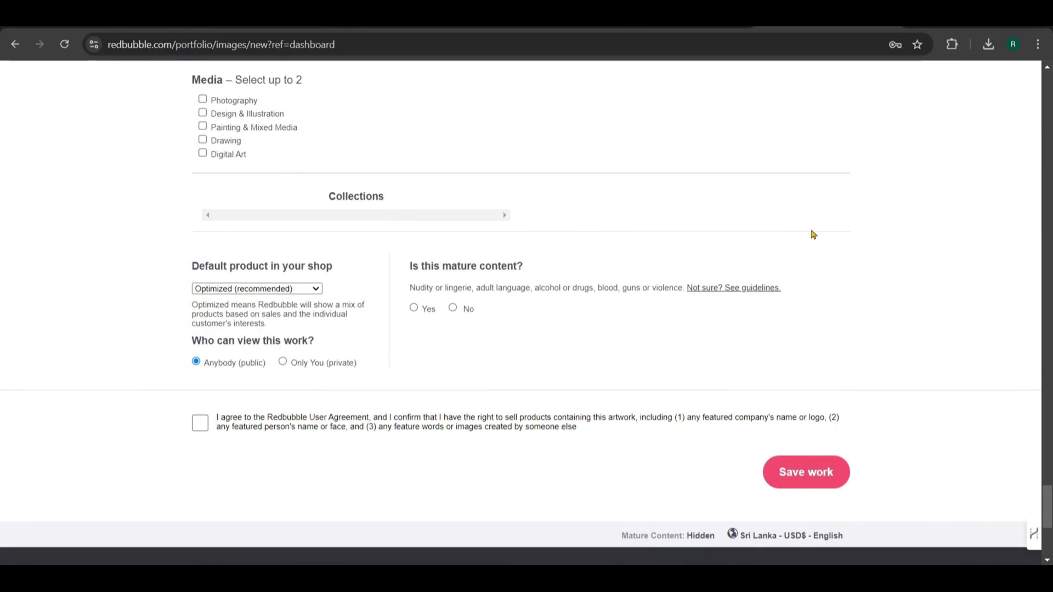